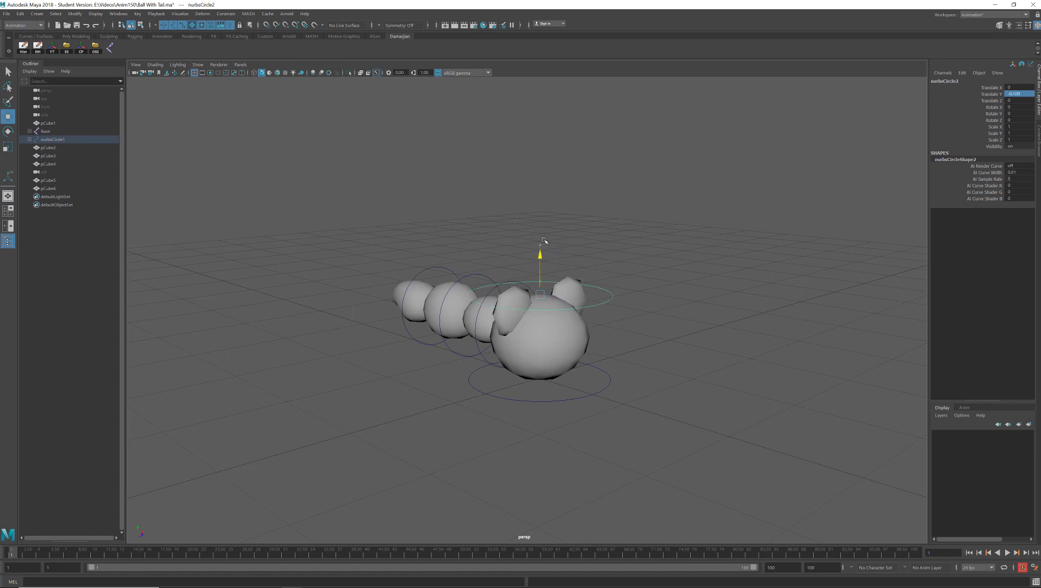
# - Nudge the character's base control circle to about 0.11 along Z and clear the selection
pyautogui.click(587, 396)
pyautogui.moveTo(575, 391); pyautogui.dragTo(582, 395)
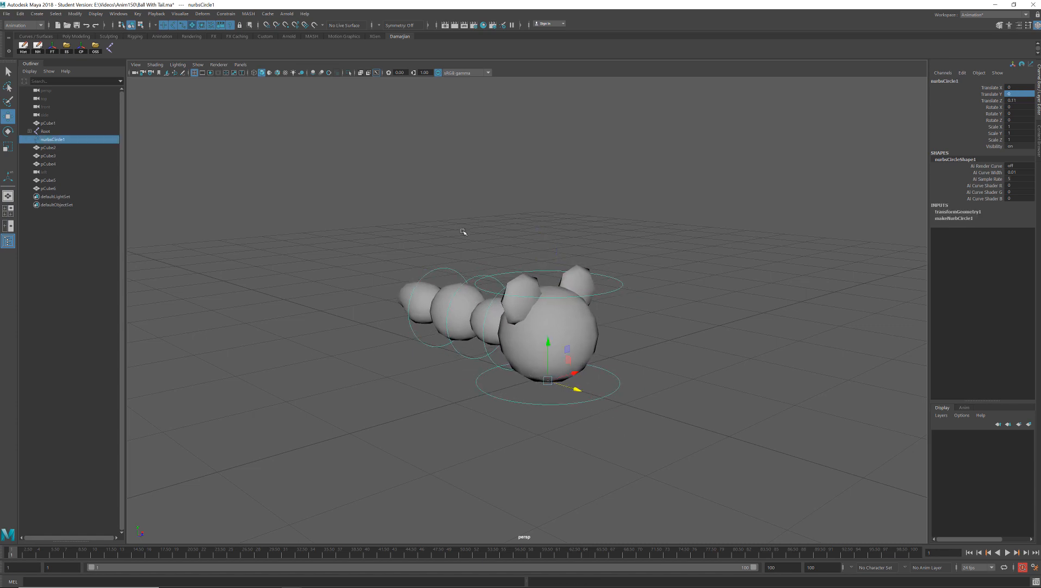
pyautogui.keyDown('alt'); pyautogui.moveTo(463, 232); pyautogui.dragTo(481, 232); pyautogui.keyUp('alt')
pyautogui.click(481, 231)
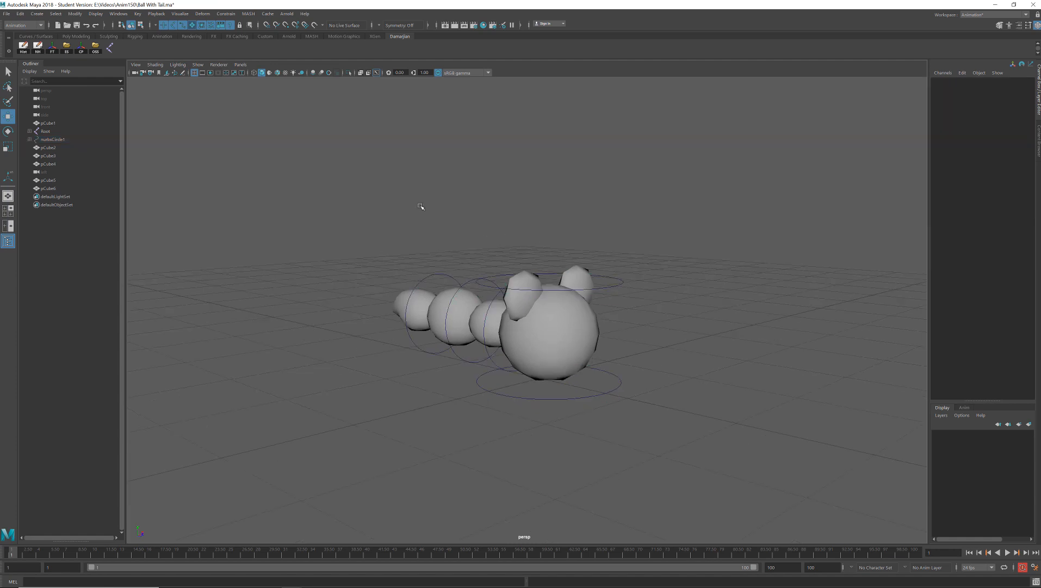
pyautogui.keyDown('alt'); pyautogui.moveTo(420, 209); pyautogui.dragTo(443, 225); pyautogui.keyUp('alt')
pyautogui.keyDown('alt'); pyautogui.moveTo(586, 222); pyautogui.dragTo(279, 171, button='right'); pyautogui.keyUp('alt')
pyautogui.keyDown('alt'); pyautogui.moveTo(404, 218); pyautogui.dragTo(246, 135); pyautogui.keyUp('alt')
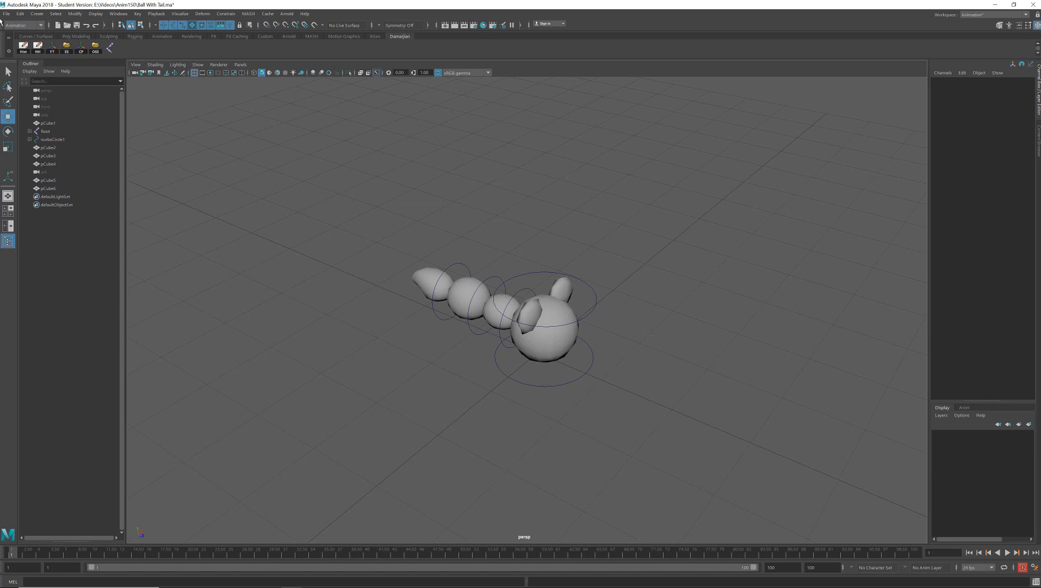
pyautogui.click(20, 14)
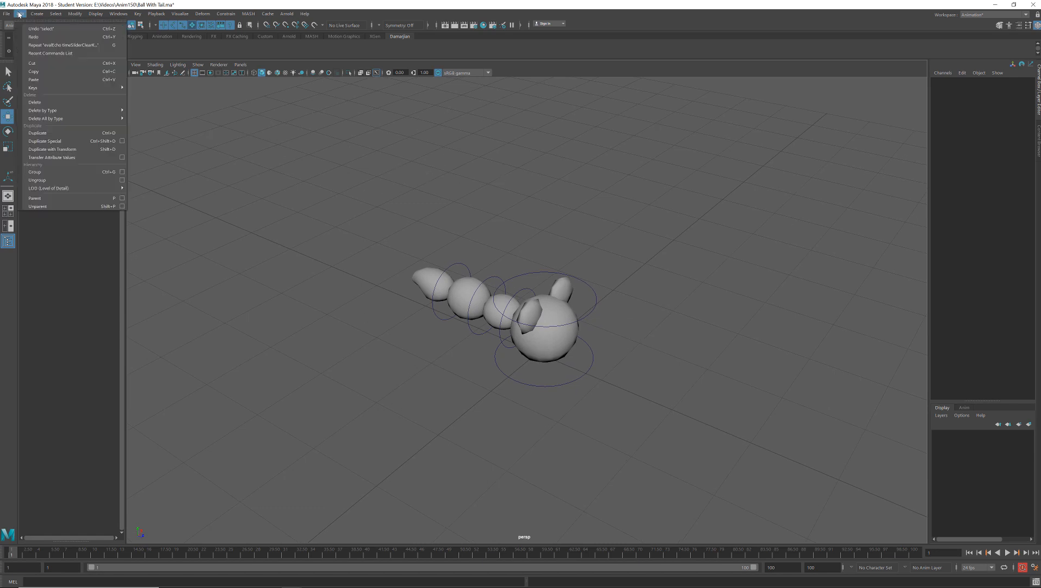
pyautogui.click(101, 123)
pyautogui.click(20, 13)
pyautogui.moveTo(82, 118)
pyautogui.click(156, 133)
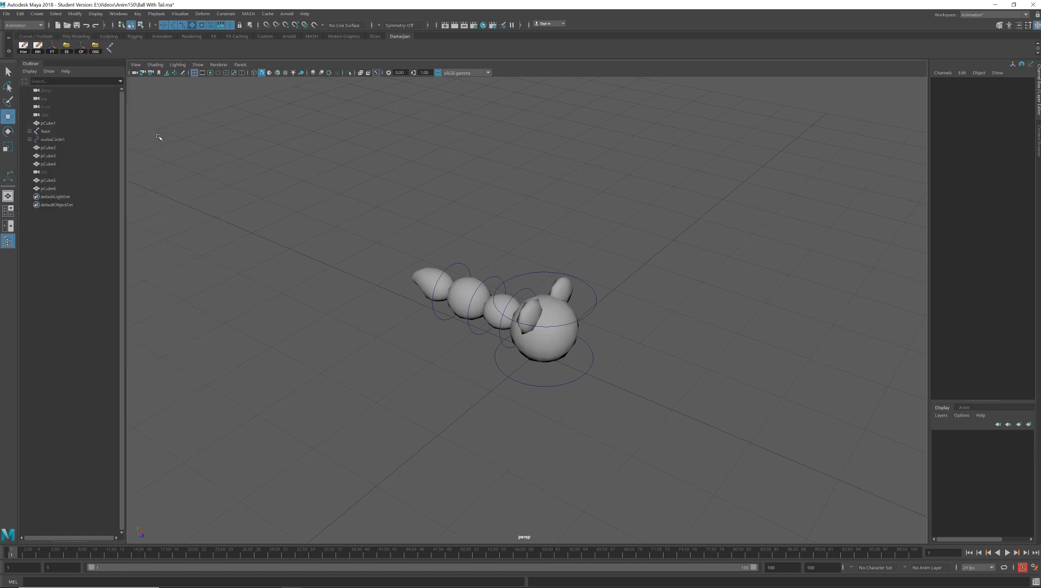
pyautogui.keyDown('alt'); pyautogui.moveTo(439, 387); pyautogui.dragTo(462, 384); pyautogui.keyUp('alt')
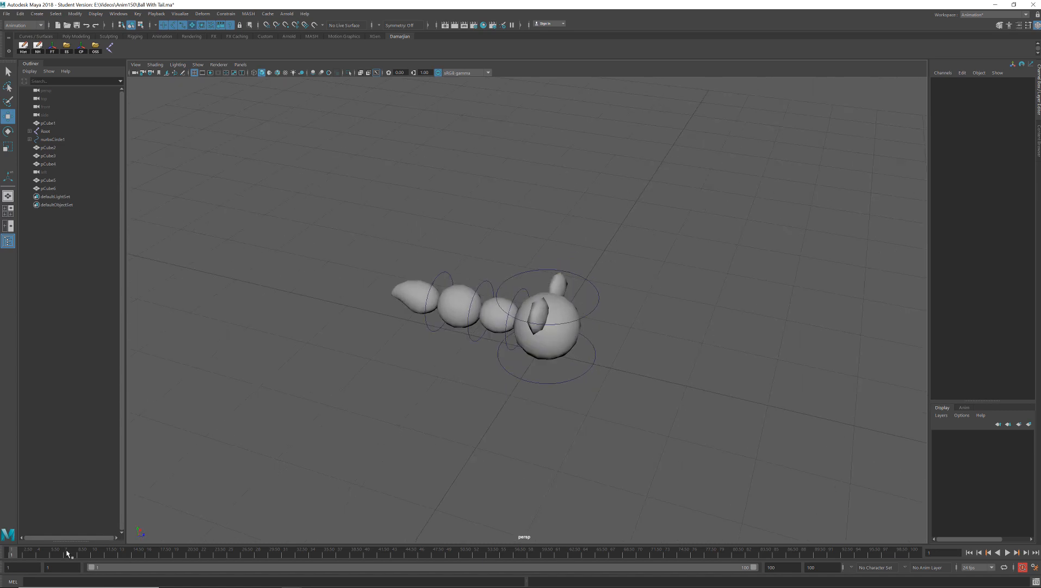
# - Turn on interactive creation for polygon primitives
pyautogui.click(582, 383)
pyautogui.scroll(-6, 384, 349)
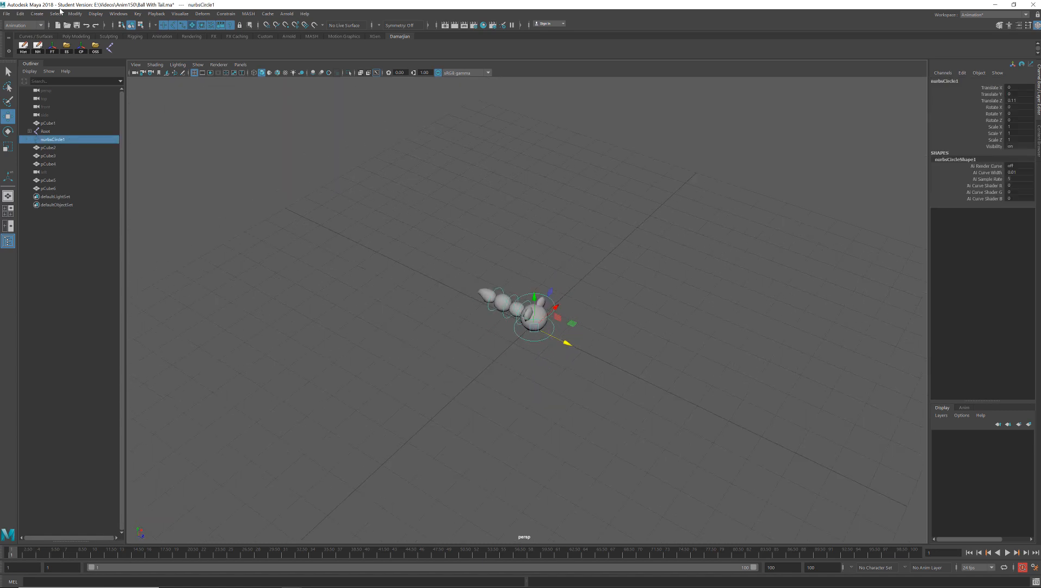
pyautogui.click(36, 14)
pyautogui.moveTo(98, 43)
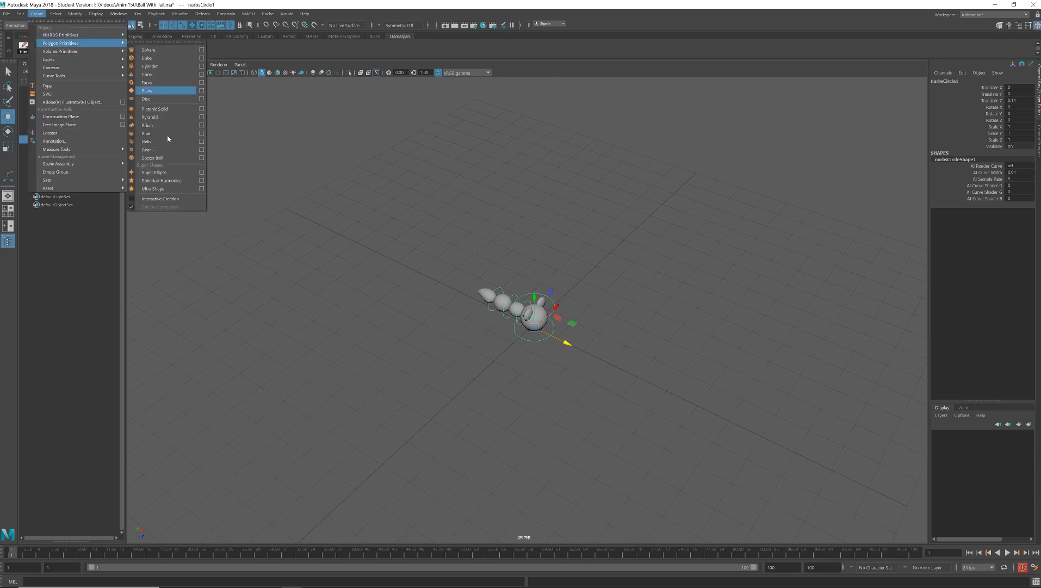
pyautogui.click(163, 198)
# - Draw a long polygon plane under the character as a ground, about 7.2 units wide
pyautogui.click(38, 14)
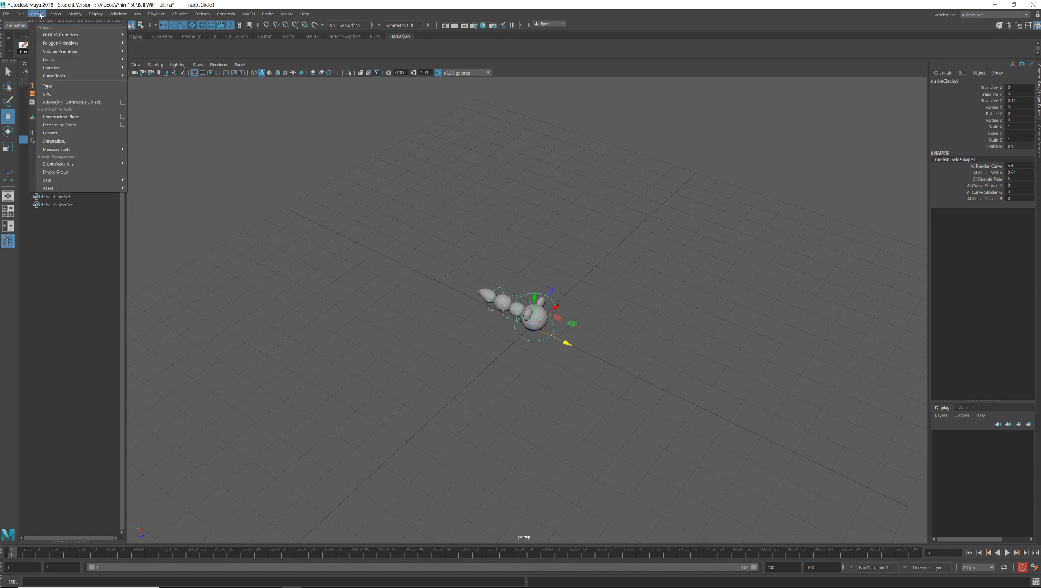
pyautogui.moveTo(97, 43)
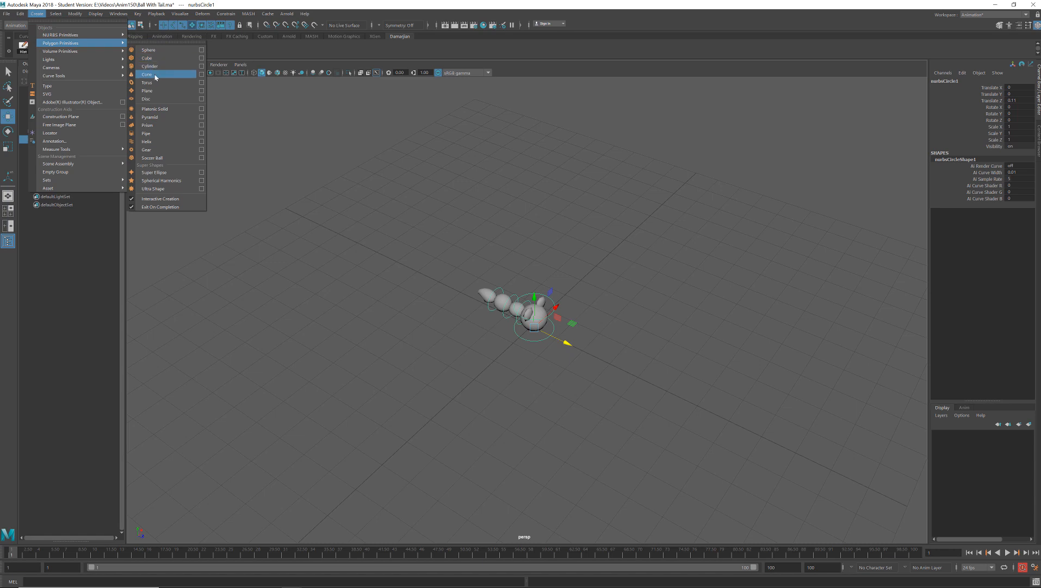
pyautogui.click(150, 91)
pyautogui.moveTo(368, 165); pyautogui.dragTo(551, 358)
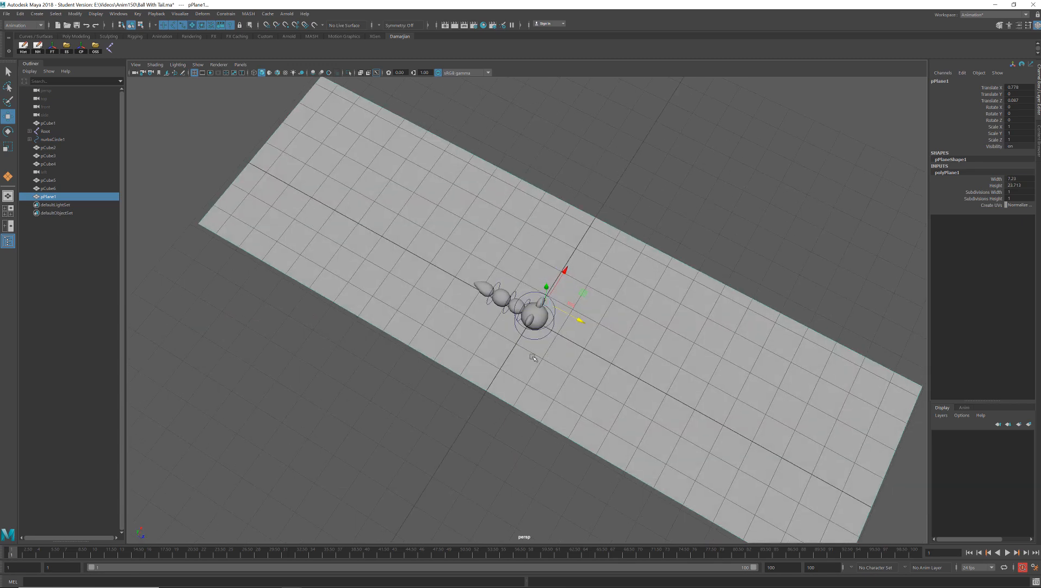
pyautogui.keyDown('alt'); pyautogui.moveTo(434, 390); pyautogui.dragTo(648, 388); pyautogui.keyUp('alt')
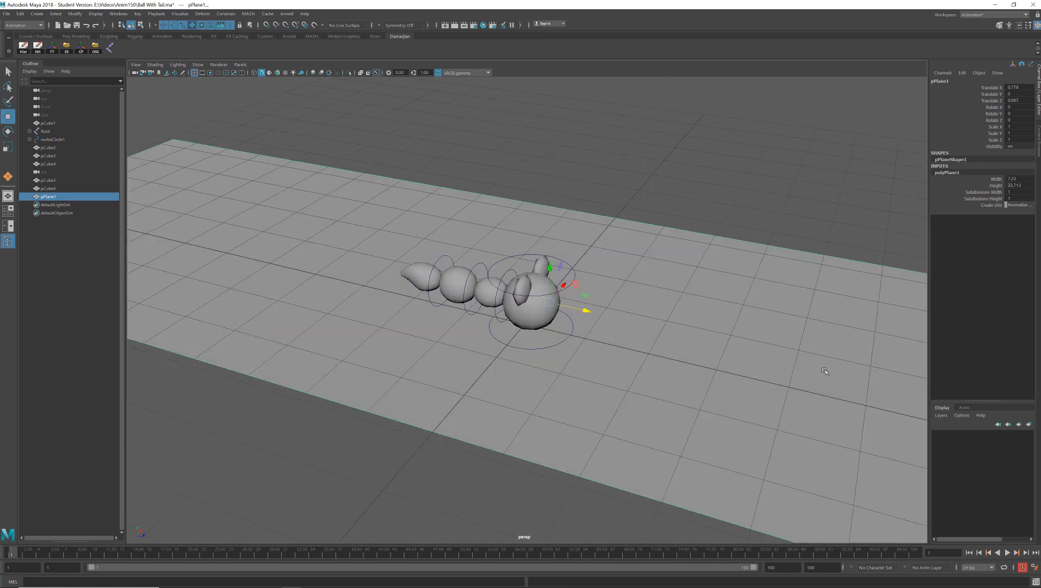
pyautogui.keyDown('alt'); pyautogui.moveTo(599, 352); pyautogui.dragTo(564, 354); pyautogui.keyUp('alt')
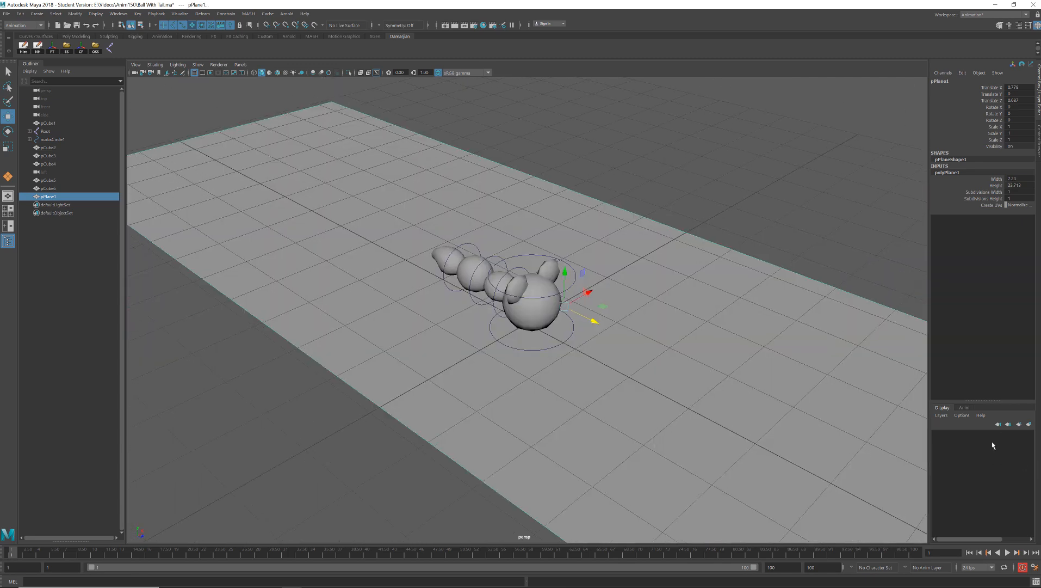
# - Create a display layer containing the ground plane and toggle the layer's visibility off and on
pyautogui.click(1028, 424)
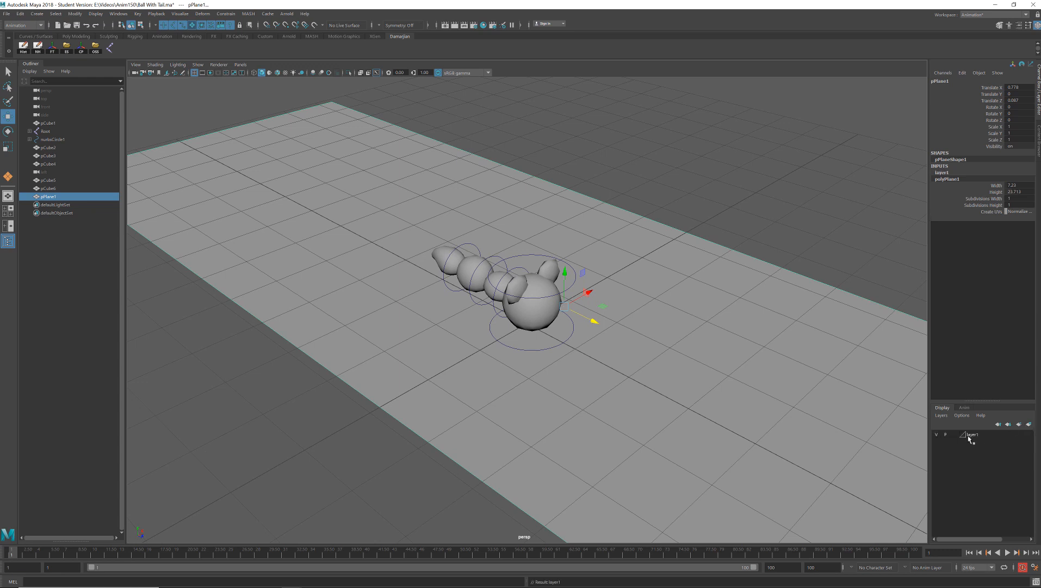
pyautogui.click(936, 434)
pyautogui.click(936, 434)
pyautogui.click(983, 432)
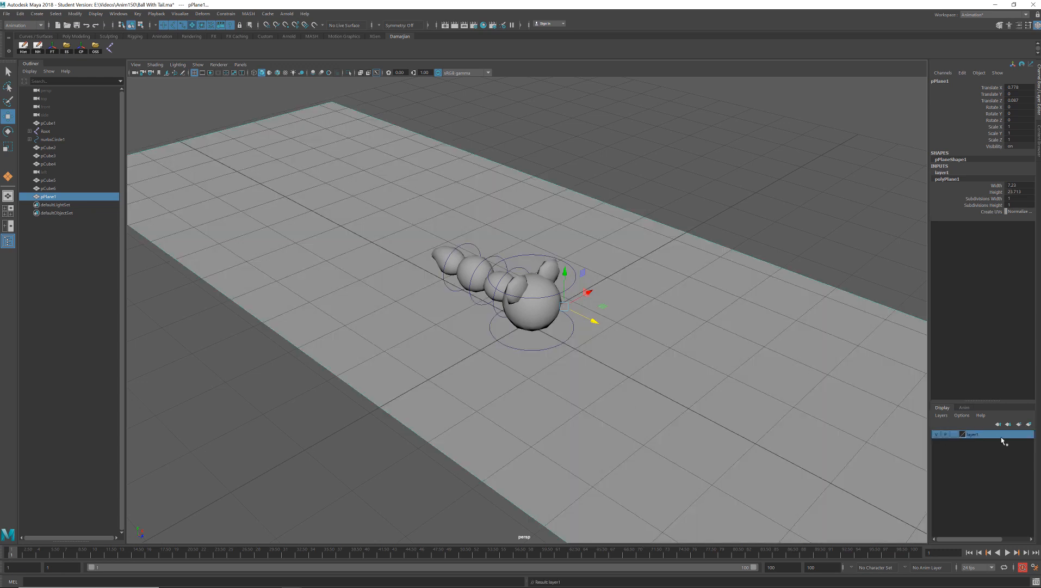
# - Set the ground layer's display type to Reference and clear the selection
pyautogui.click(954, 434)
pyautogui.click(955, 435)
pyautogui.click(869, 275)
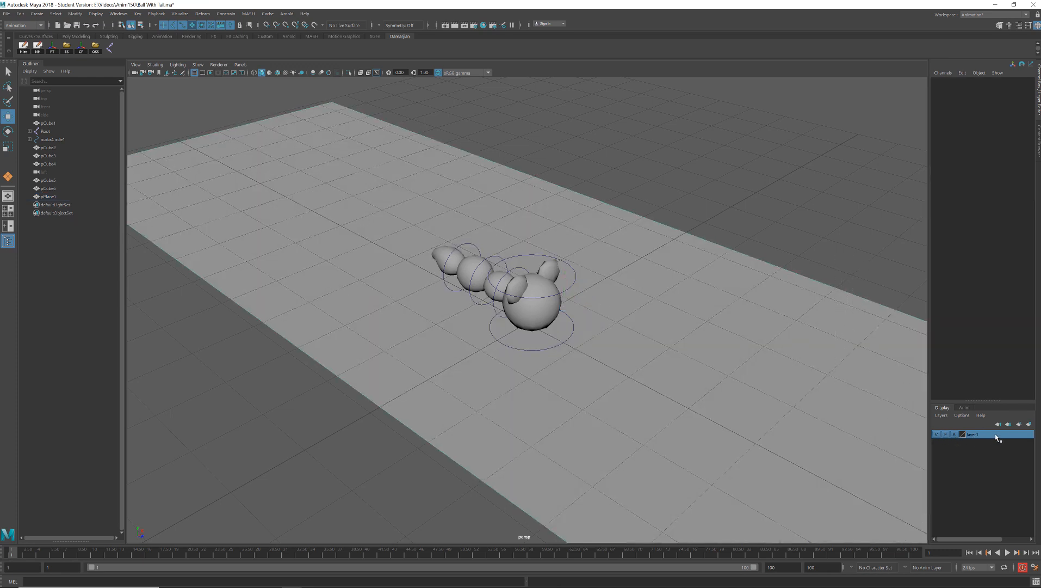
# - Return the ground layer's display type to normal, turn off its playback visibility, and select the plane
pyautogui.click(938, 434)
pyautogui.click(937, 435)
pyautogui.click(955, 435)
pyautogui.click(946, 434)
pyautogui.click(833, 332)
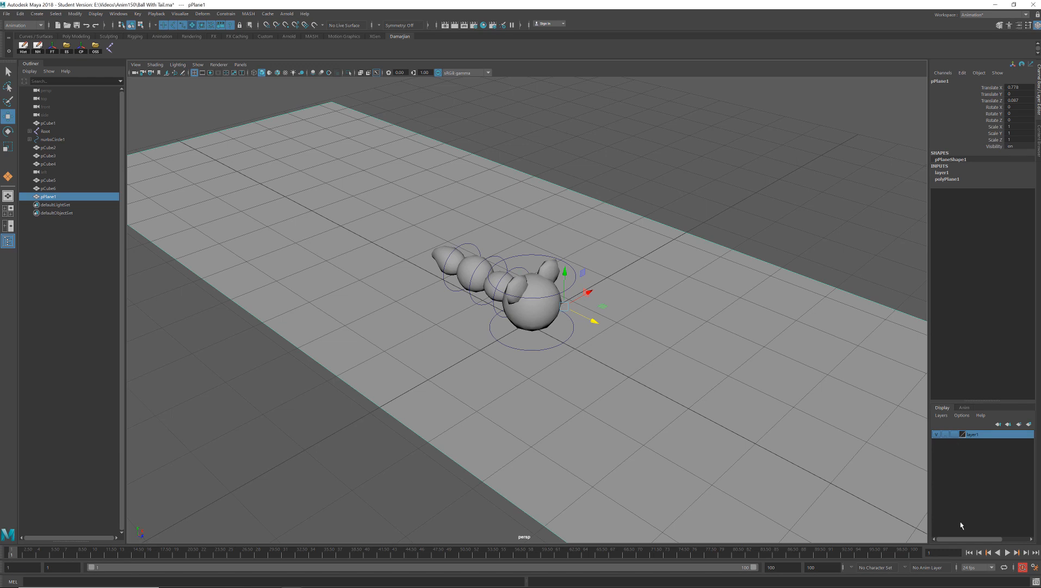
# - Play the timeline with the ground layer hidden during playback, turn its playback visibility on, and play again
pyautogui.click(1007, 552)
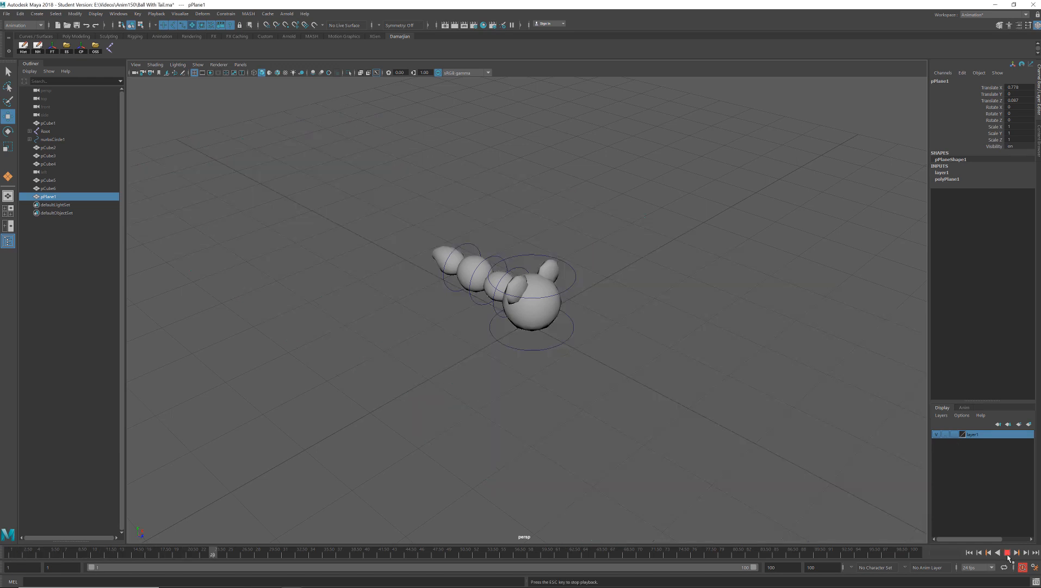
pyautogui.press('Escape')
pyautogui.click(947, 434)
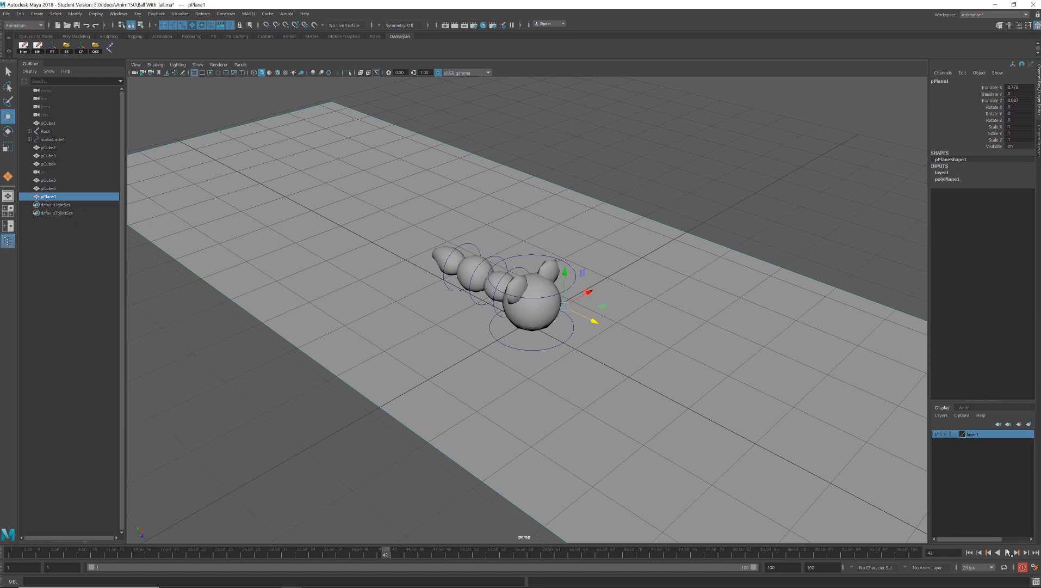
pyautogui.click(1008, 553)
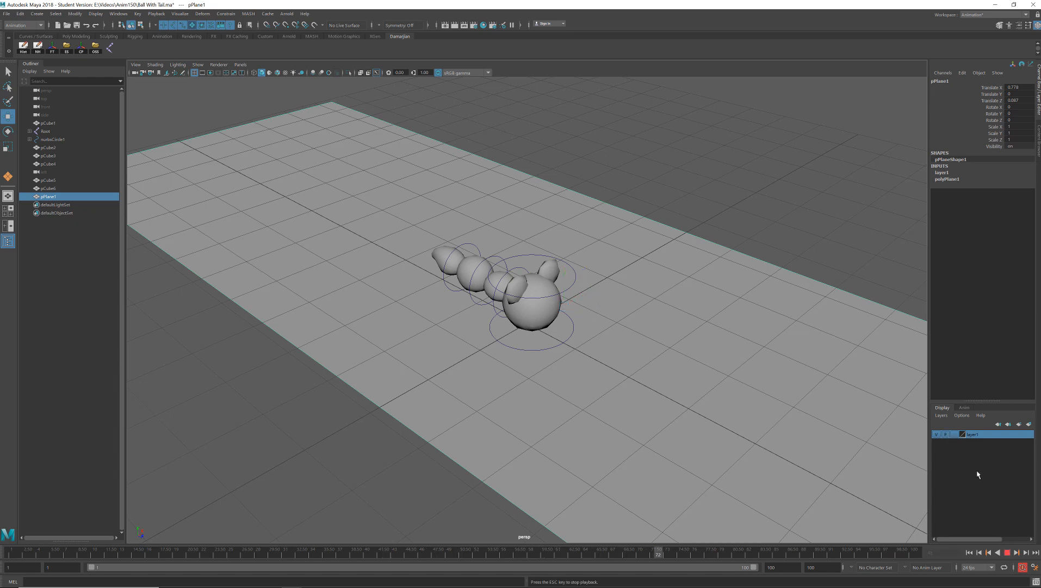
pyautogui.press('Escape')
pyautogui.hotkey('alt', 'v')
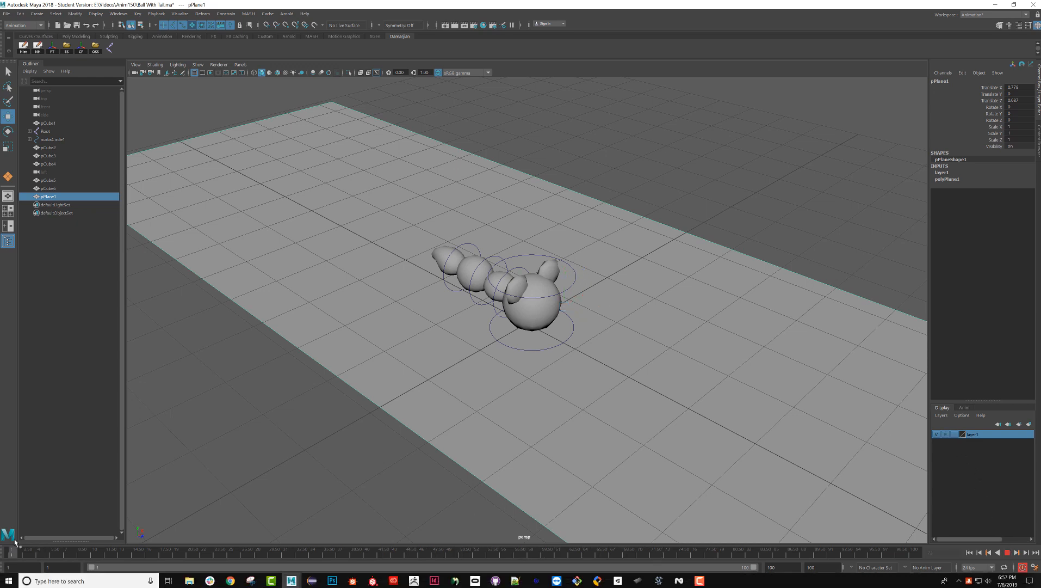
pyautogui.press('Escape')
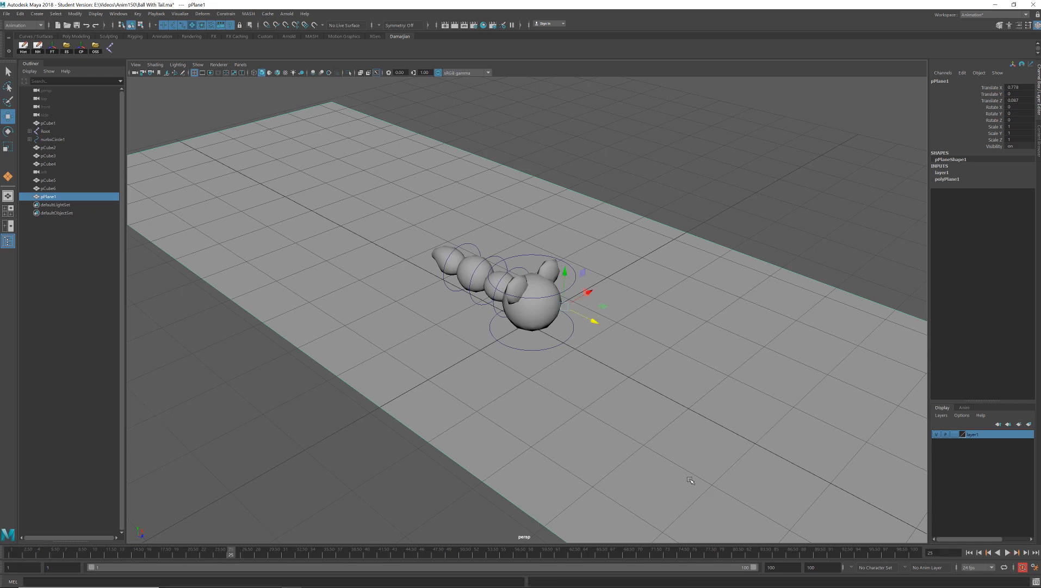
# - Set the ground layer's display type to Reference and test selecting the plane
pyautogui.click(955, 434)
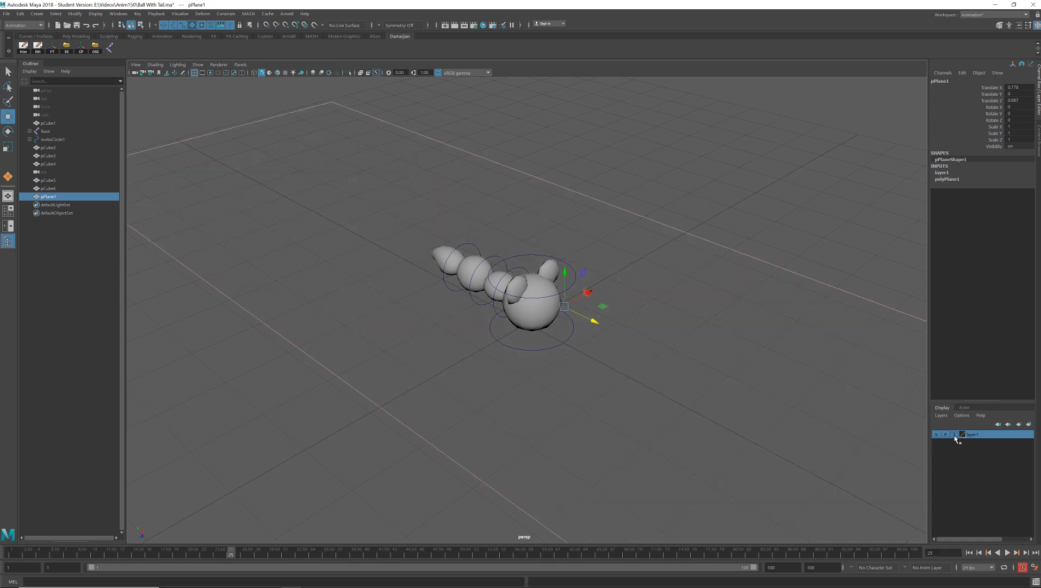
pyautogui.click(954, 434)
pyautogui.click(844, 408)
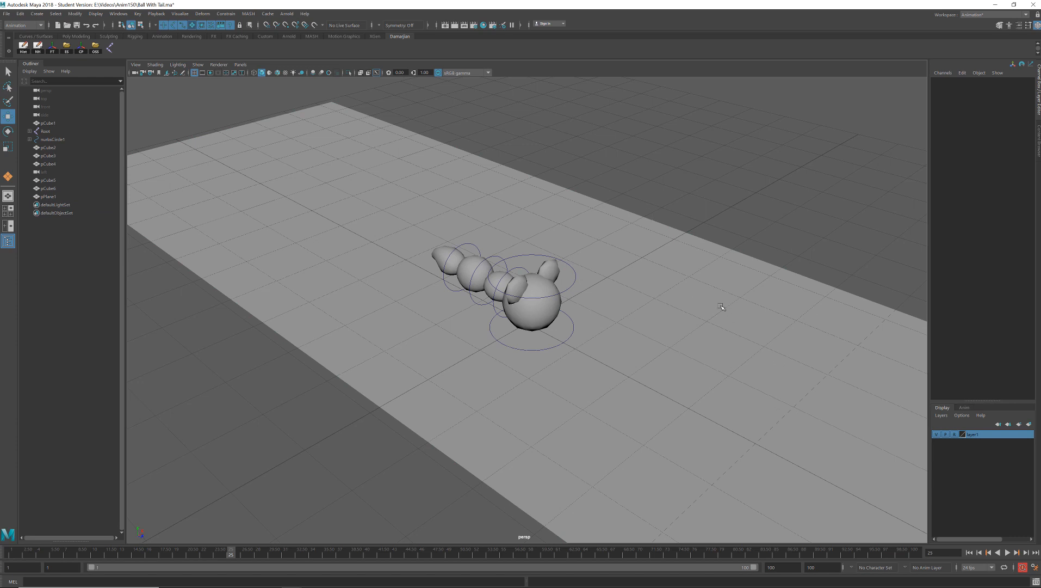
# - Hide the grid in the perspective view
pyautogui.moveTo(813, 222); pyautogui.dragTo(793, 336)
pyautogui.keyDown('alt'); pyautogui.moveTo(628, 317); pyautogui.dragTo(728, 297); pyautogui.keyUp('alt')
pyautogui.keyDown('alt'); pyautogui.moveTo(728, 297); pyautogui.dragTo(680, 229, button='right'); pyautogui.keyUp('alt')
pyautogui.keyDown('alt'); pyautogui.moveTo(680, 229); pyautogui.dragTo(663, 263); pyautogui.keyUp('alt')
pyautogui.moveTo(673, 226); pyautogui.dragTo(621, 347)
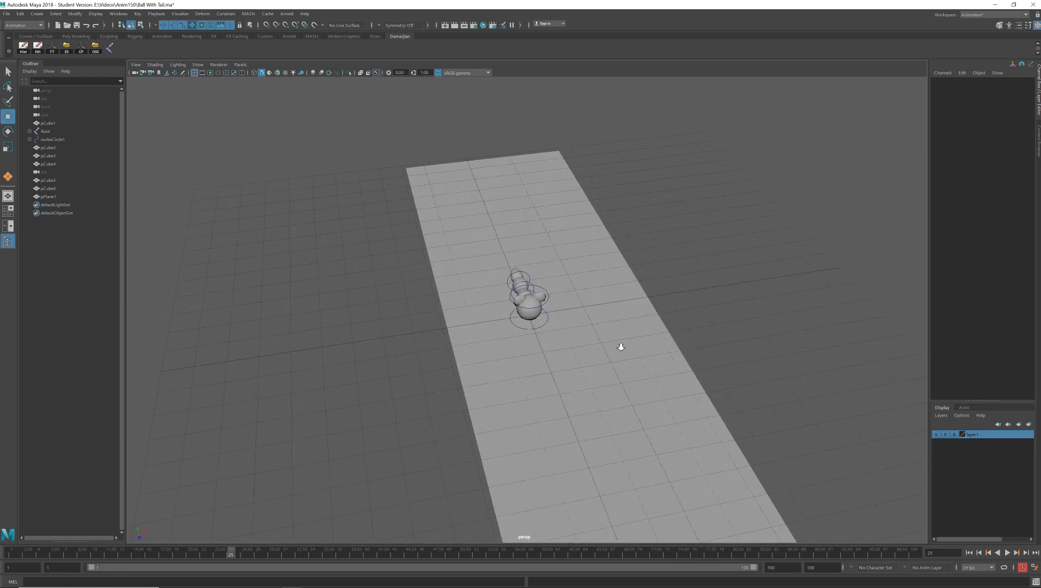
pyautogui.keyDown('alt'); pyautogui.moveTo(622, 347); pyautogui.dragTo(690, 347, button='right'); pyautogui.keyUp('alt')
pyautogui.click(198, 65)
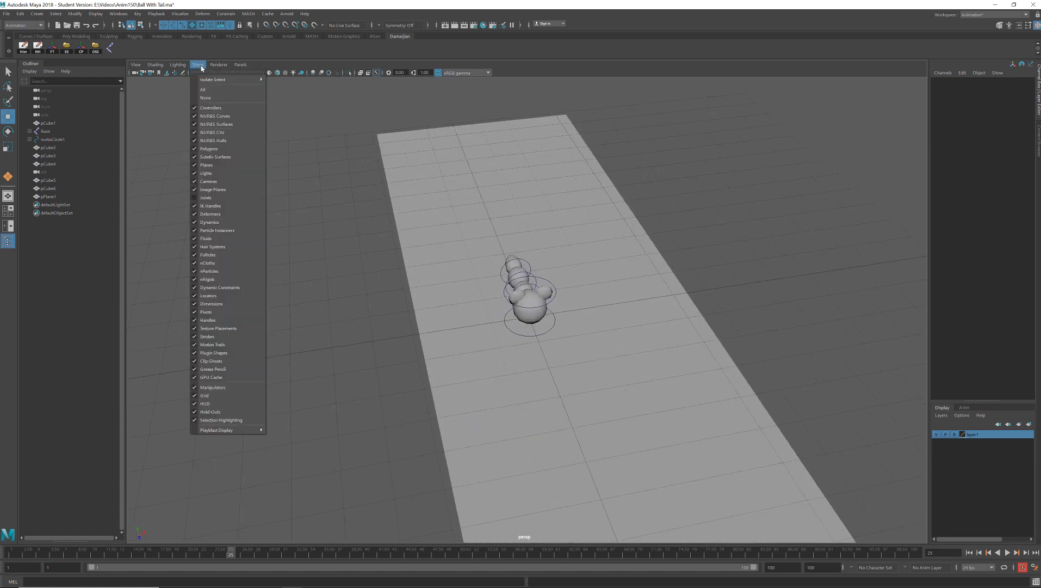
pyautogui.click(211, 399)
# - Move the character's base control circle back to the far end of the ground plane, about -11.2 in Z
pyautogui.keyDown('alt'); pyautogui.moveTo(457, 323); pyautogui.dragTo(392, 332); pyautogui.keyUp('alt')
pyautogui.click(553, 333)
pyautogui.keyDown('alt'); pyautogui.moveTo(531, 347); pyautogui.dragTo(461, 342, button='right'); pyautogui.keyUp('alt')
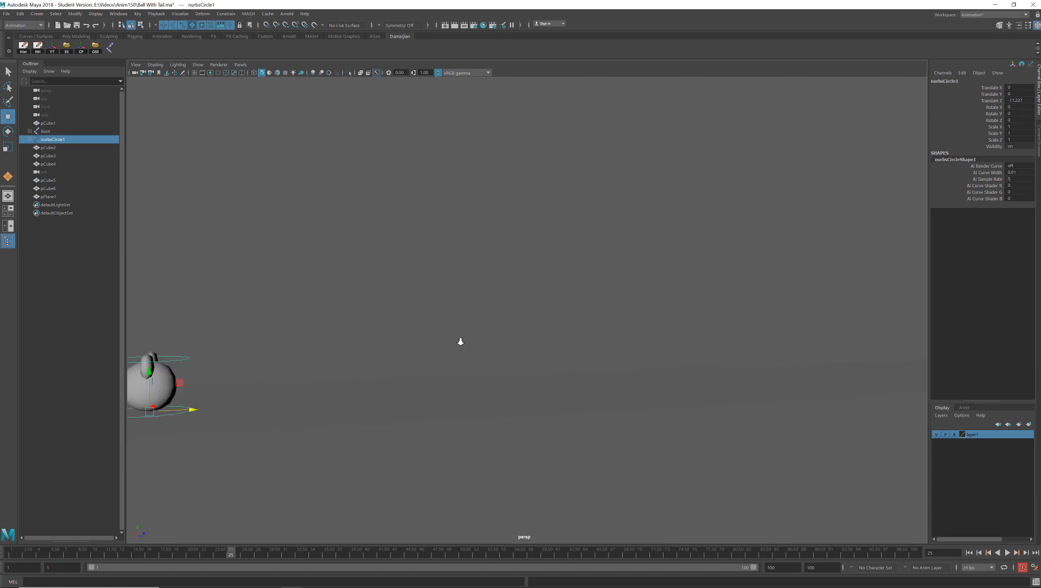
pyautogui.keyDown('alt'); pyautogui.moveTo(460, 342); pyautogui.dragTo(490, 335); pyautogui.keyUp('alt')
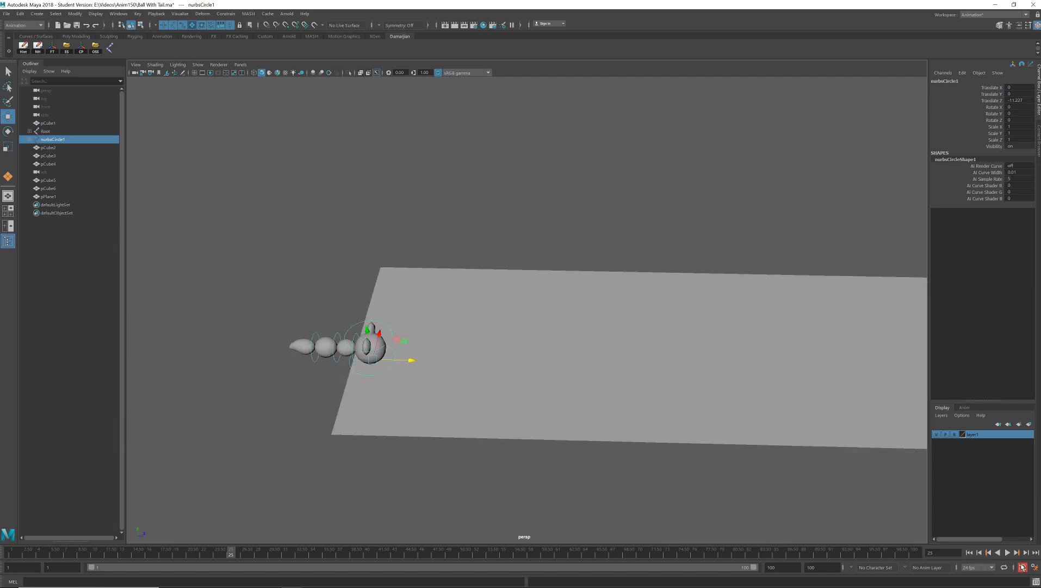
# - Check the time slider and playback preferences, save them, and go to frame 1
pyautogui.click(1023, 567)
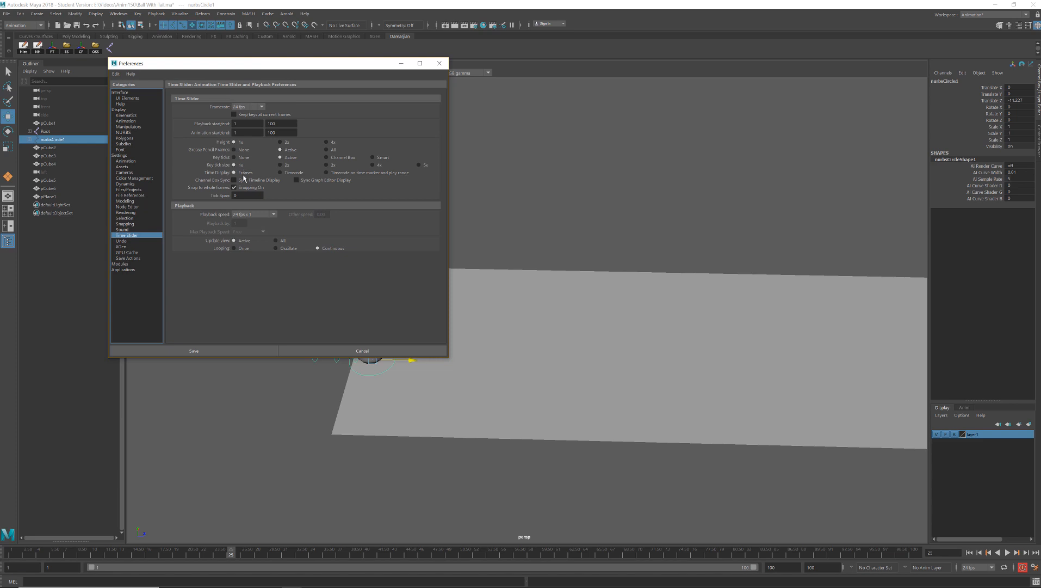
pyautogui.click(241, 348)
pyautogui.moveTo(25, 552); pyautogui.dragTo(11, 552)
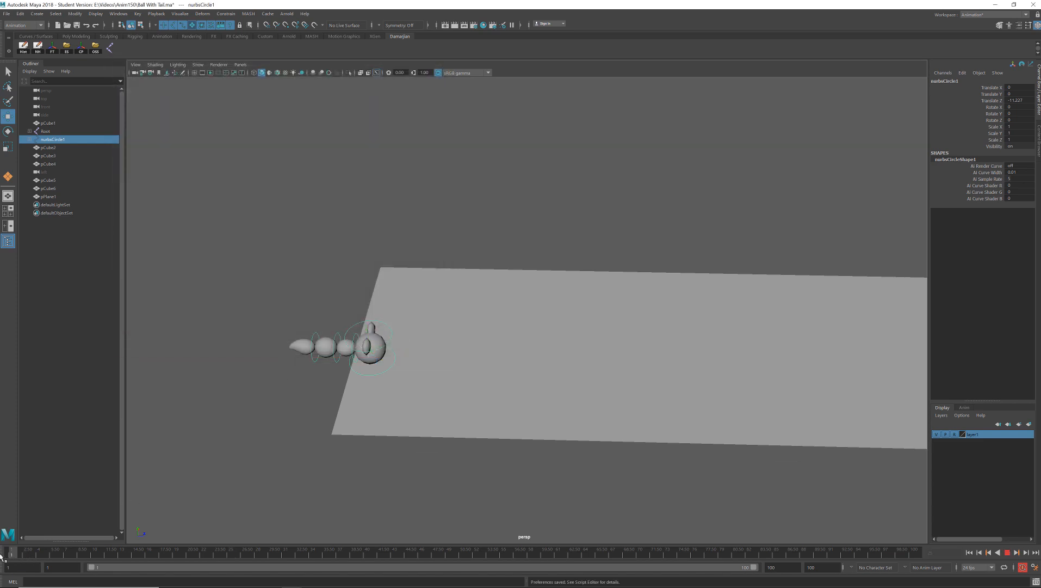
# - Move the character's base control circle forward along Z so its whole tail sits over the ground plane
pyautogui.scroll(2, 332, 406)
pyautogui.keyDown('alt'); pyautogui.moveTo(364, 326); pyautogui.dragTo(395, 321); pyautogui.keyUp('alt')
pyautogui.keyDown('alt'); pyautogui.moveTo(394, 321); pyautogui.dragTo(452, 311, button='middle'); pyautogui.keyUp('alt')
pyautogui.keyDown('alt'); pyautogui.moveTo(452, 310); pyautogui.dragTo(463, 312, button='right'); pyautogui.keyUp('alt')
pyautogui.moveTo(417, 348); pyautogui.dragTo(510, 346)
pyautogui.keyDown('alt'); pyautogui.moveTo(510, 346); pyautogui.dragTo(304, 312, button='right'); pyautogui.keyUp('alt')
pyautogui.press('f')
pyautogui.keyDown('alt'); pyautogui.moveTo(533, 308); pyautogui.dragTo(526, 155); pyautogui.keyUp('alt')
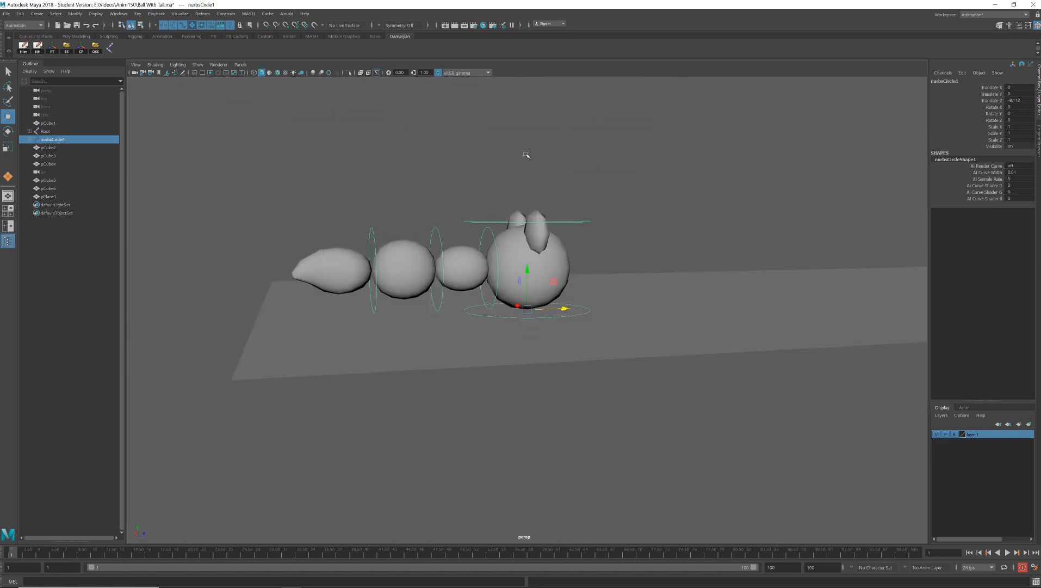
pyautogui.keyDown('alt'); pyautogui.moveTo(847, 268); pyautogui.dragTo(669, 281, button='right'); pyautogui.keyUp('alt')
pyautogui.keyDown('alt'); pyautogui.moveTo(669, 281); pyautogui.dragTo(635, 335); pyautogui.keyUp('alt')
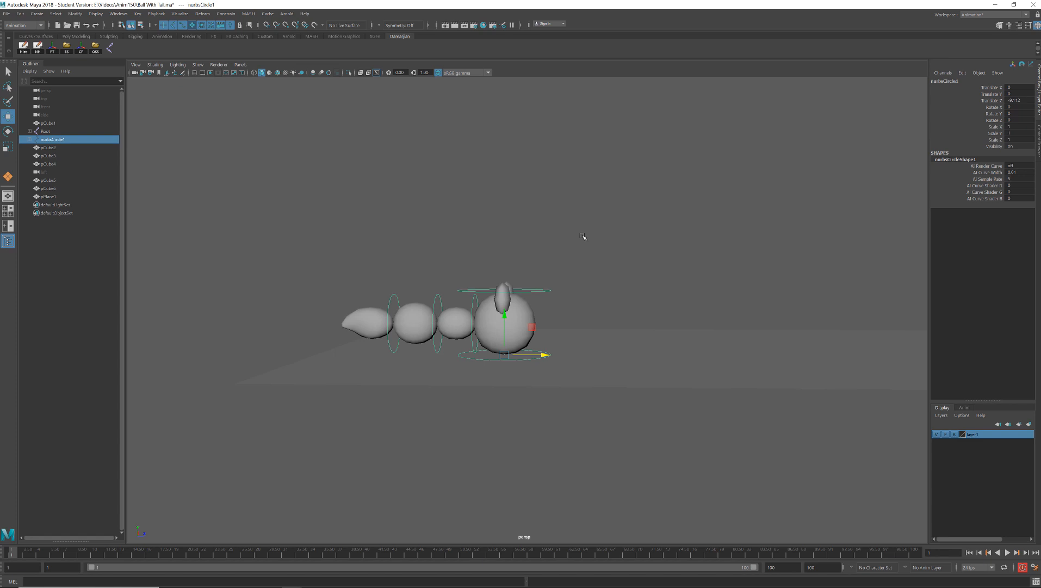
pyautogui.keyDown('alt'); pyautogui.moveTo(549, 244); pyautogui.dragTo(488, 274); pyautogui.keyUp('alt')
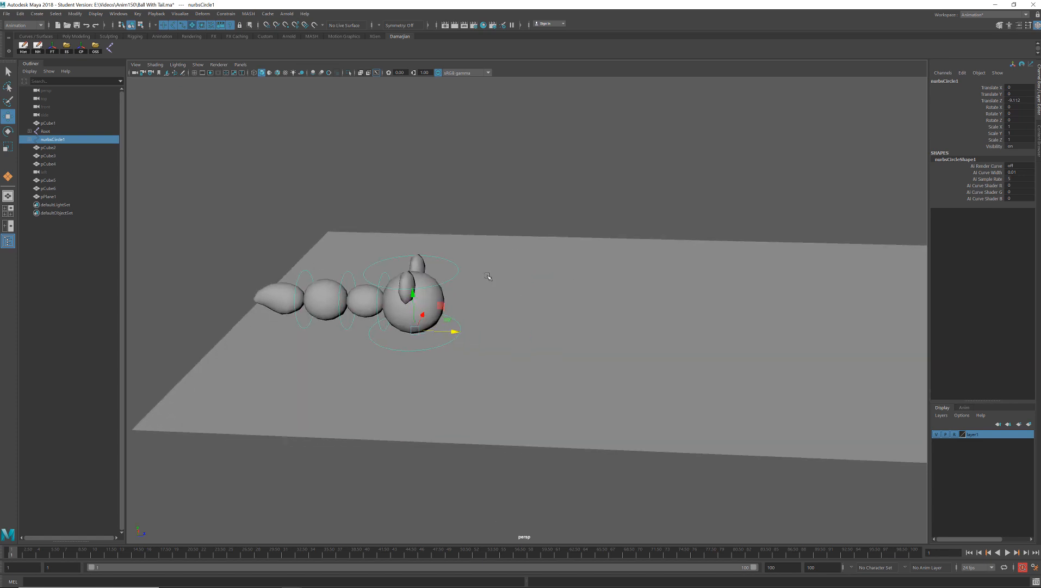
# - Set both the playback end and the animation end to frame 60
pyautogui.click(792, 567)
pyautogui.write('60')
pyautogui.press('Tab')
pyautogui.write('60')
pyautogui.press('Return')
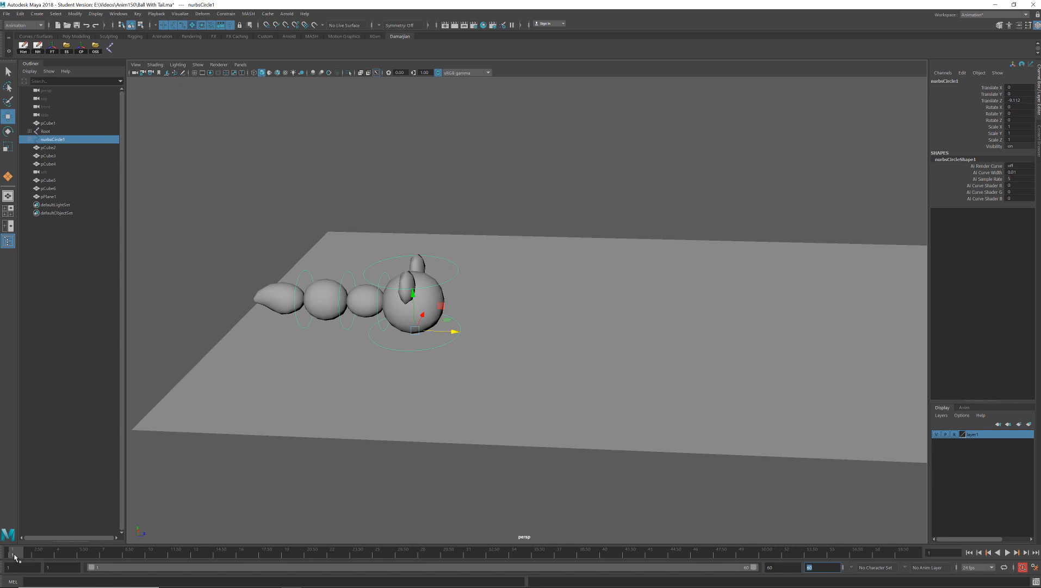
# - Try to key the base control circle's starting pose at frames 20, 40 and 60
pyautogui.click(317, 553)
pyautogui.moveTo(312, 558); pyautogui.dragTo(307, 557)
pyautogui.write('ss')
pyautogui.moveTo(551, 554); pyautogui.dragTo(607, 556)
pyautogui.write('ss')
pyautogui.moveTo(805, 557); pyautogui.dragTo(925, 558)
pyautogui.write('ss')
# - Raise the base control circle to about 2.09 in Y at frame 10 and key it
pyautogui.click(26, 553)
pyautogui.click(11, 554)
pyautogui.moveTo(12, 554)
pyautogui.mouseDown()
pyautogui.moveTo(167, 556)
pyautogui.moveTo(150, 555)
pyautogui.mouseUp()
pyautogui.moveTo(411, 290); pyautogui.dragTo(423, 146)
pyautogui.press('s')
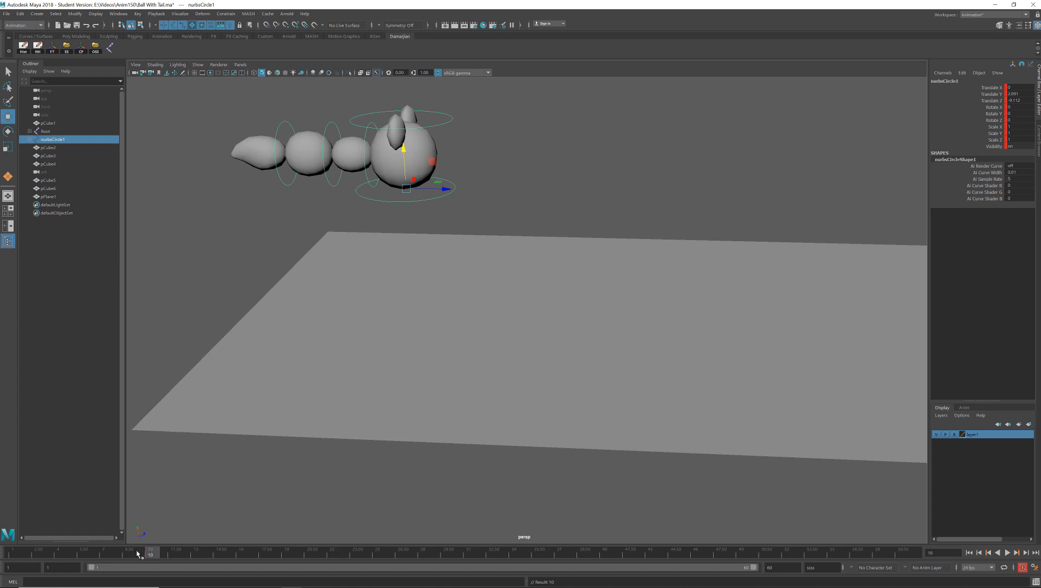
# - Set the base control circle's Translate Y to 0 at frame 1
pyautogui.moveTo(139, 554); pyautogui.dragTo(12, 554)
pyautogui.doubleClick(1020, 93)
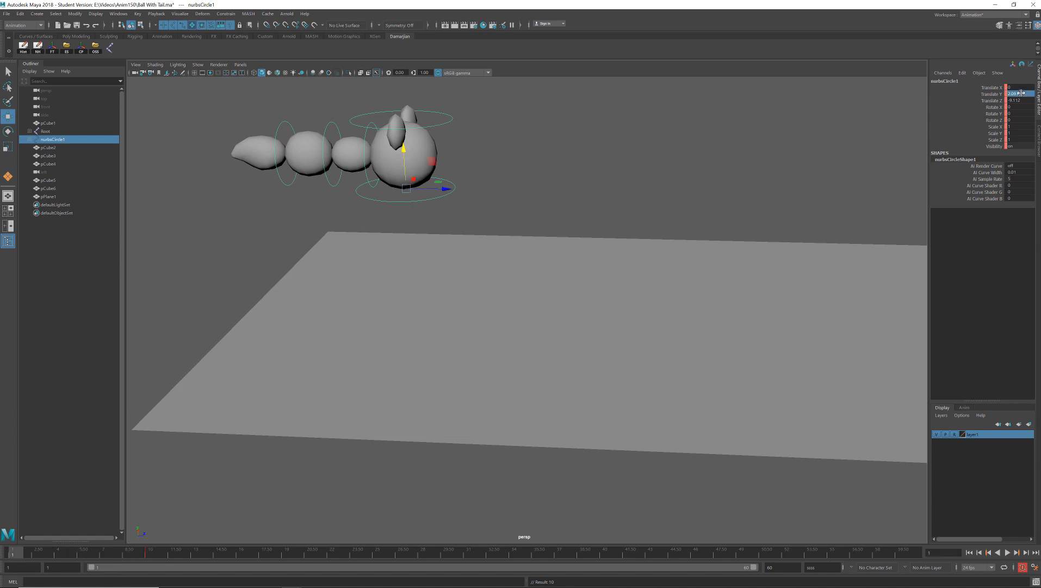
pyautogui.write('0')
pyautogui.press('Return')
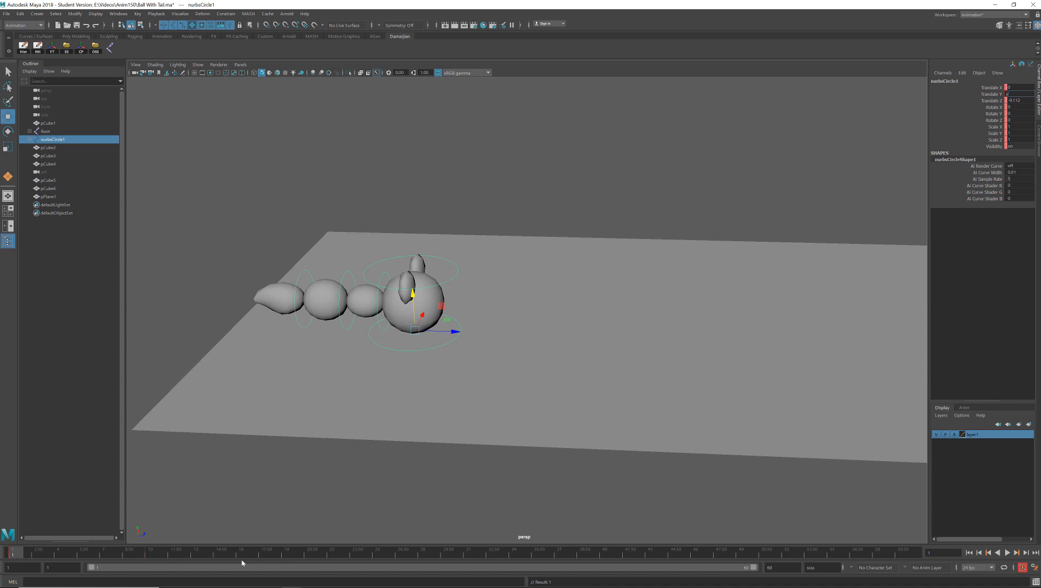
# - Try to key the control circle's grounded pose at frame 20, and go through frames 40, 60 and 10
pyautogui.click(308, 554)
pyautogui.write('s')
pyautogui.click(600, 552)
pyautogui.click(915, 549)
pyautogui.click(148, 553)
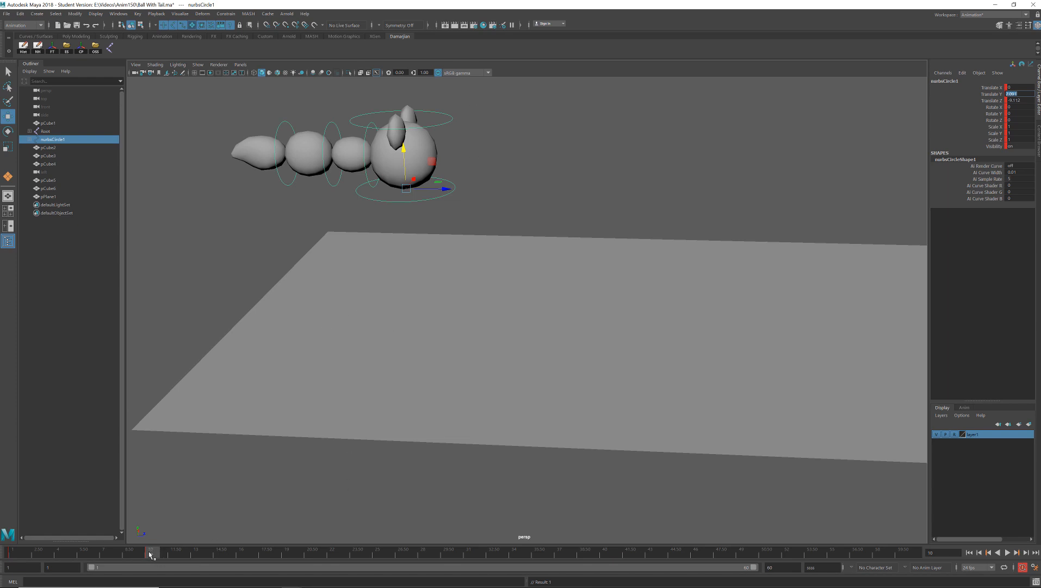
pyautogui.click(294, 555)
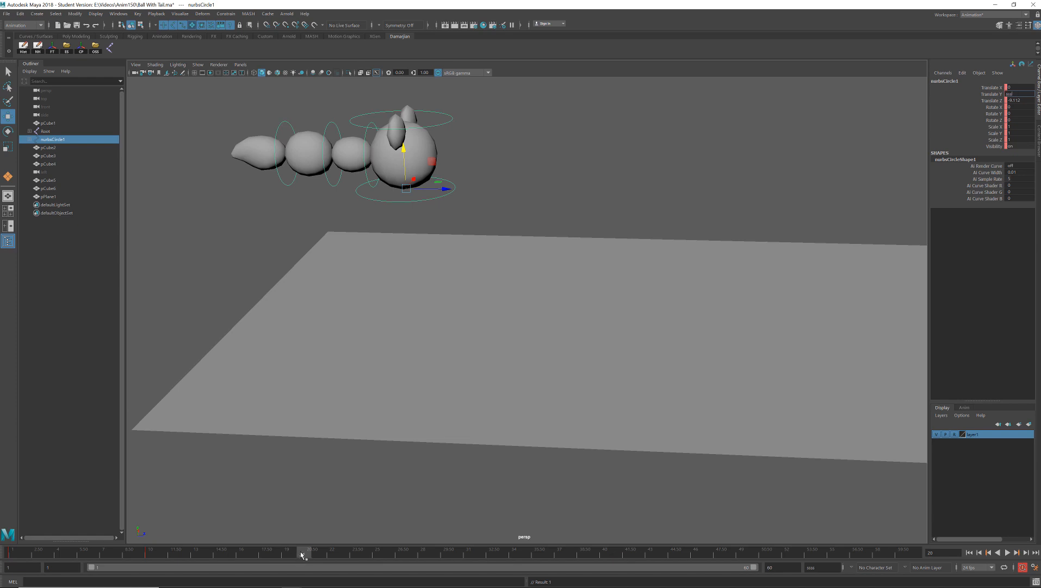
# - Turn off automatic keyframing and play the animation to check the rise between frames 1 and 10
pyautogui.click(1021, 568)
pyautogui.hotkey('alt', 'v')
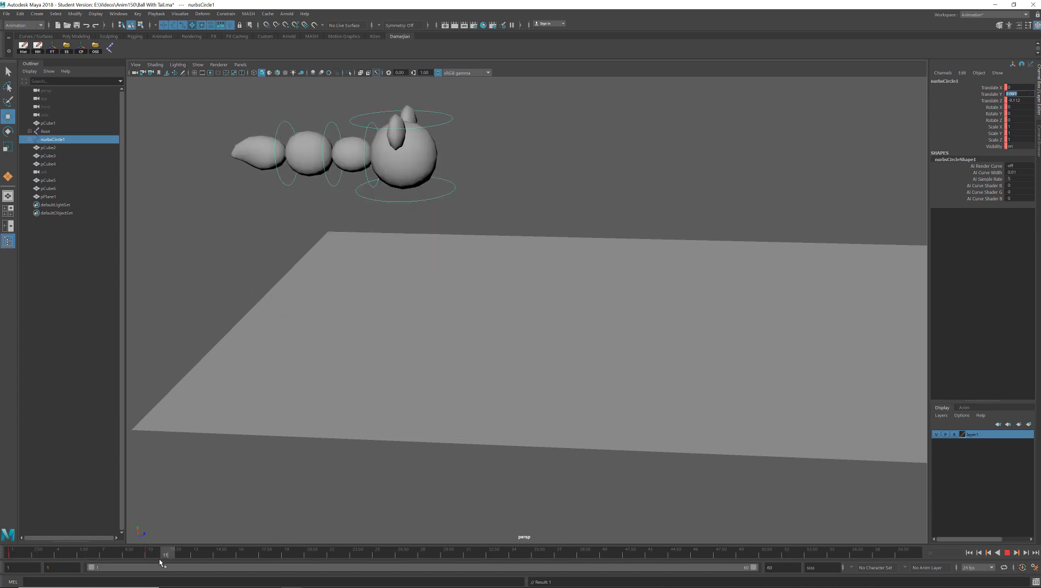
pyautogui.click(12, 554)
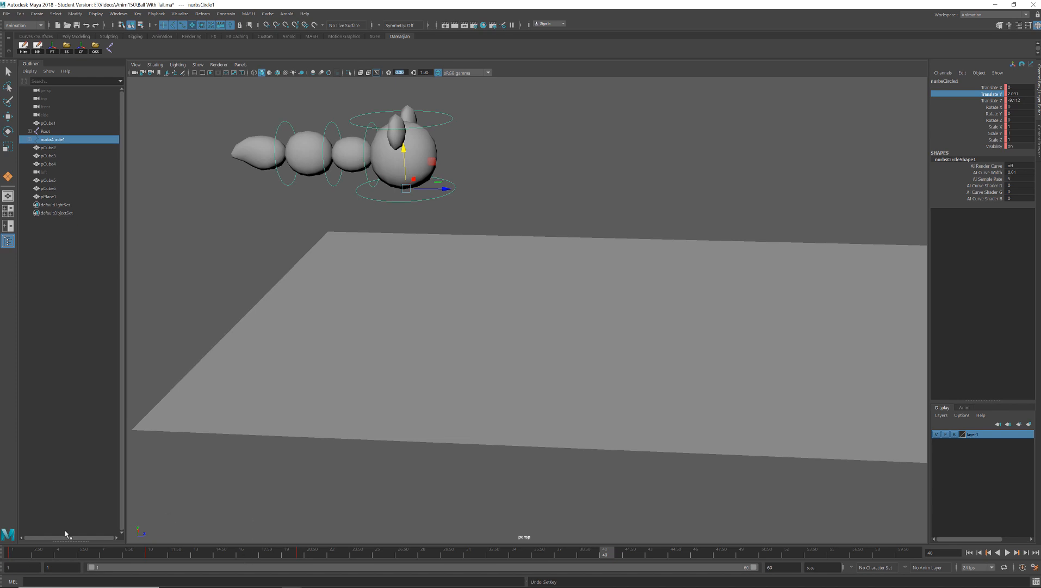
pyautogui.hotkey('alt', 'v')
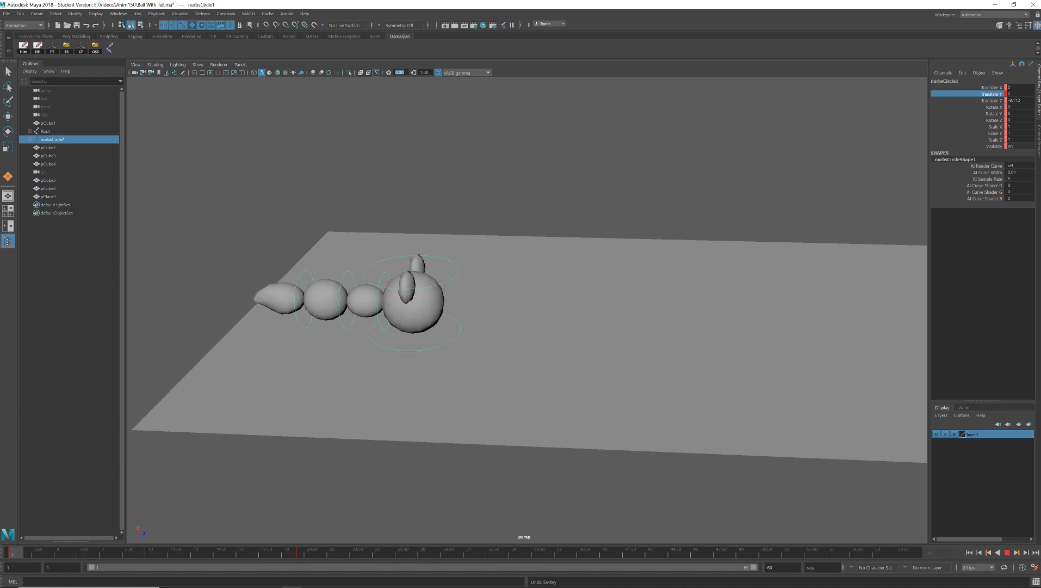
pyautogui.press('Escape')
# - Switch the workspace to Maya Classic and back to Animation
pyautogui.click(988, 15)
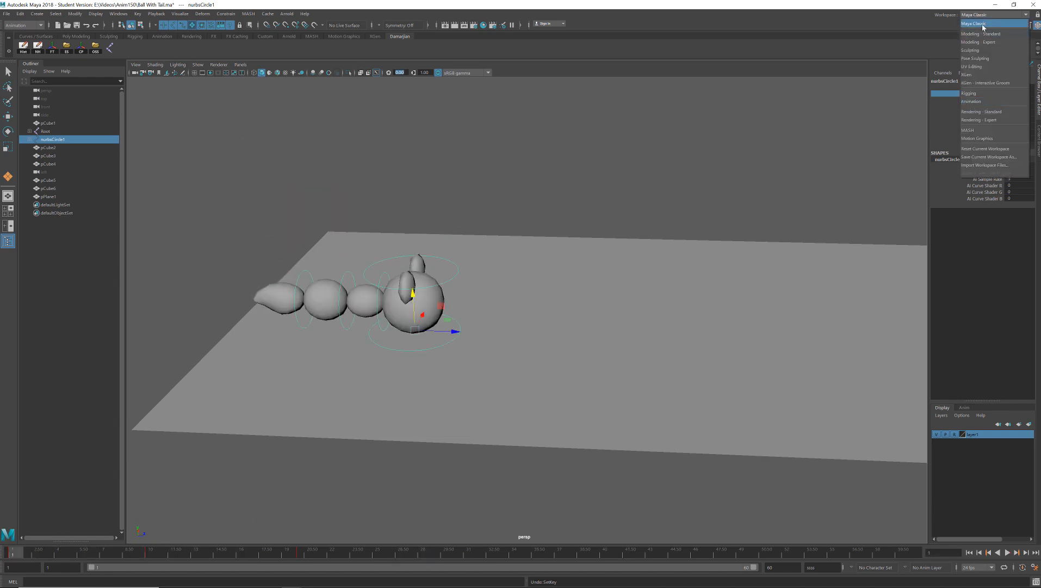
pyautogui.click(983, 24)
pyautogui.click(993, 15)
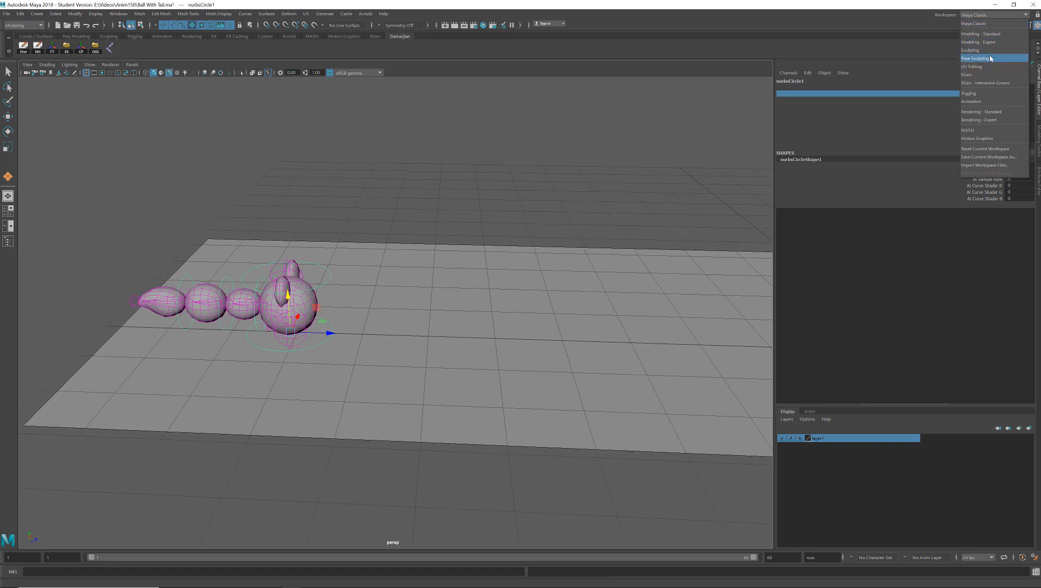
pyautogui.click(989, 102)
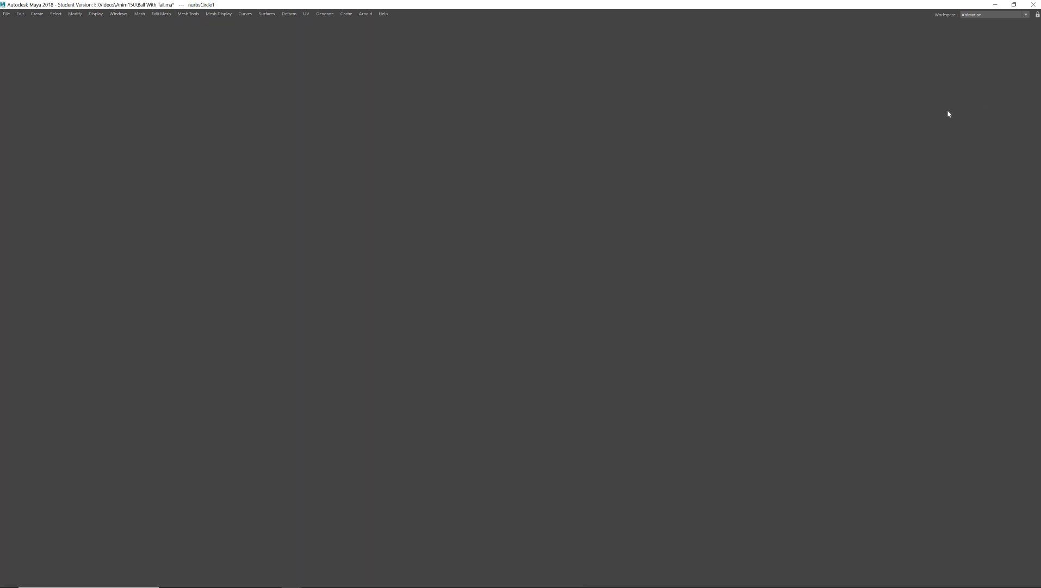
# - Key the control circle's grounded pose at frame 20 and its raised frame 10 pose at frame 30, and play it
pyautogui.moveTo(37, 554)
pyautogui.mouseDown()
pyautogui.moveTo(157, 554)
pyautogui.moveTo(28, 554)
pyautogui.mouseUp()
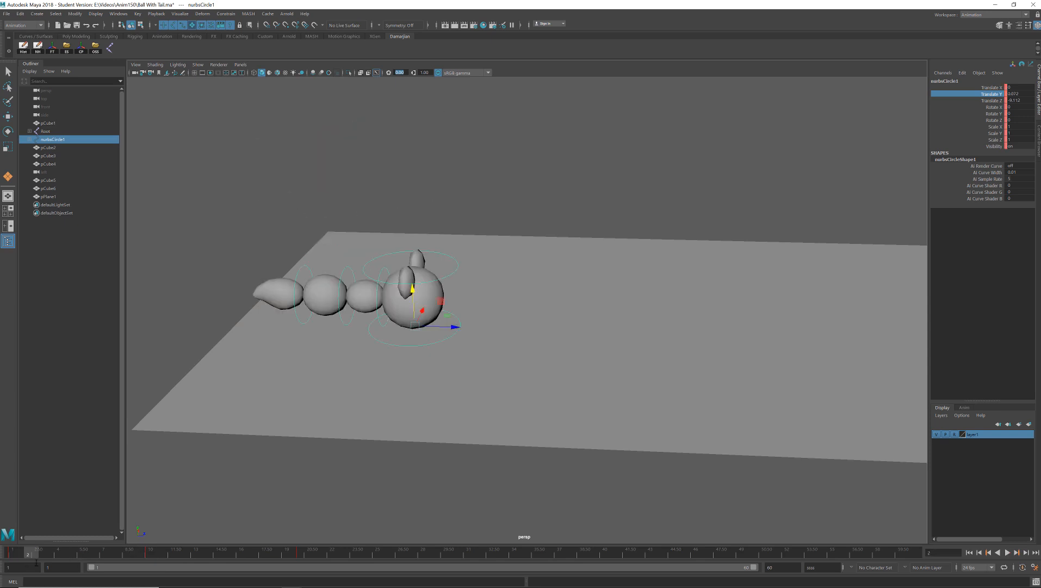
pyautogui.moveTo(290, 554); pyautogui.dragTo(303, 554)
pyautogui.press('s')
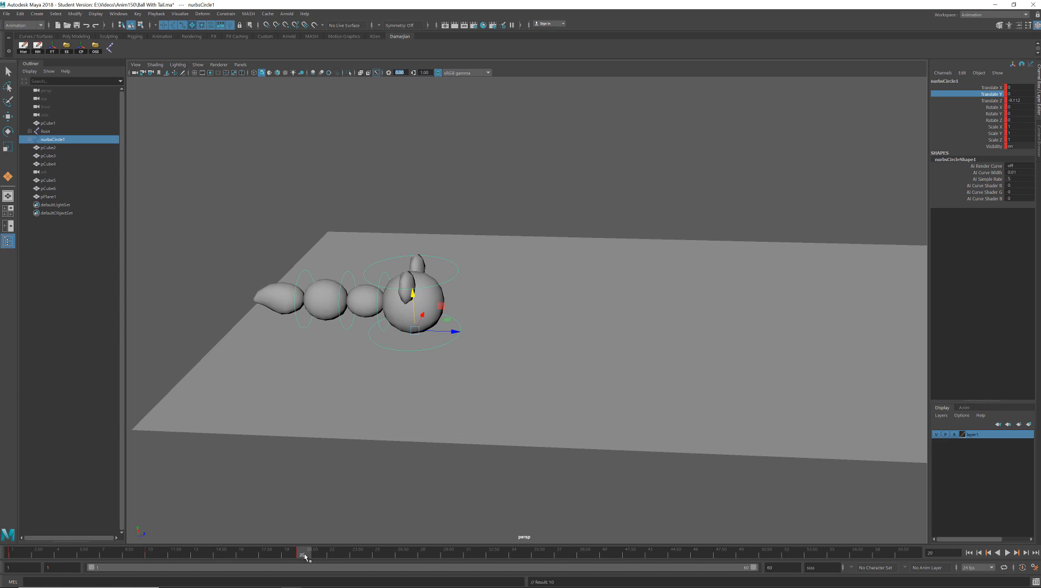
pyautogui.click(150, 555)
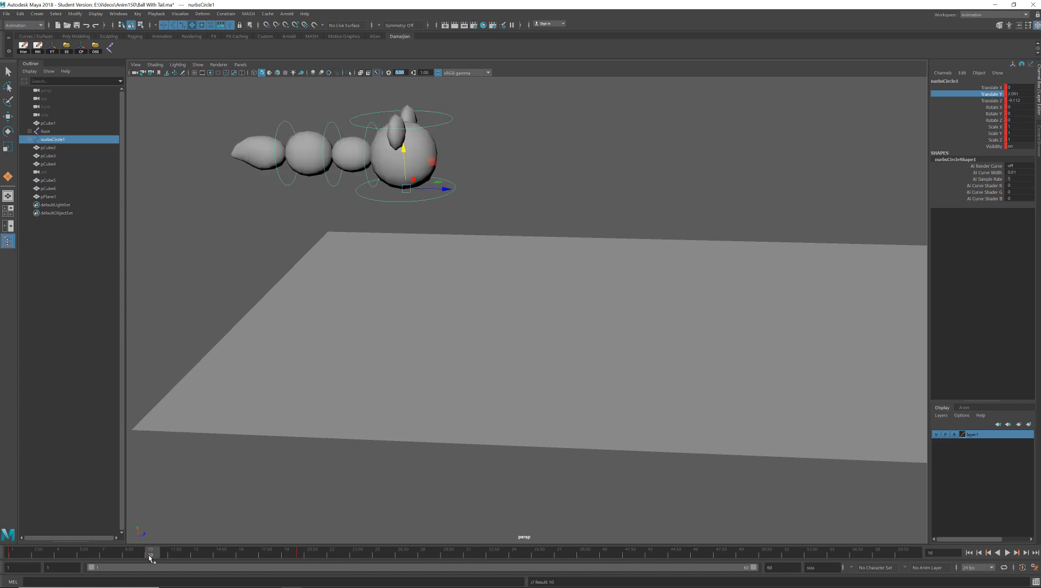
pyautogui.moveTo(442, 555); pyautogui.dragTo(455, 555)
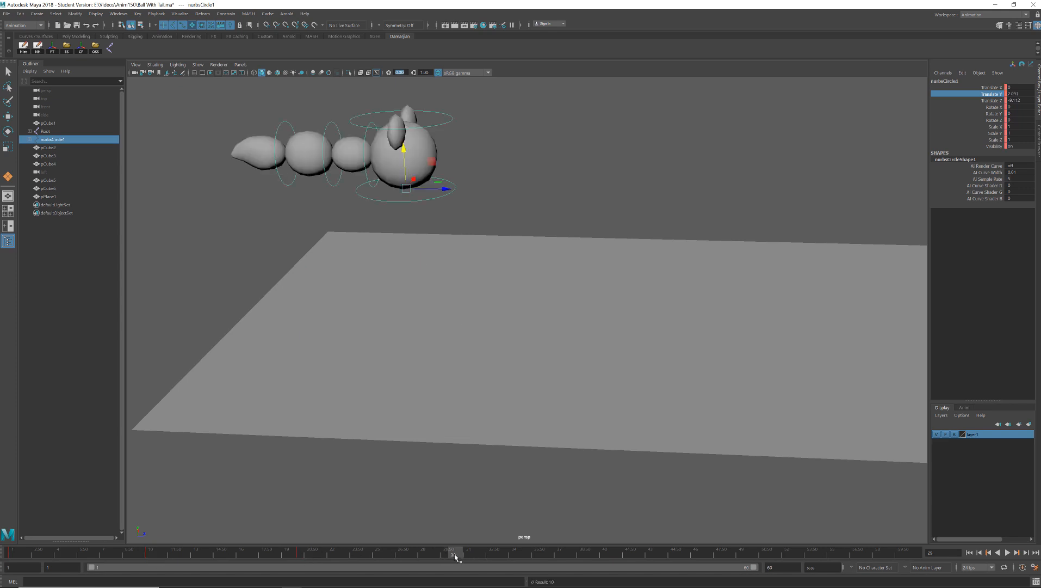
pyautogui.press('s')
pyautogui.hotkey('alt', 'v')
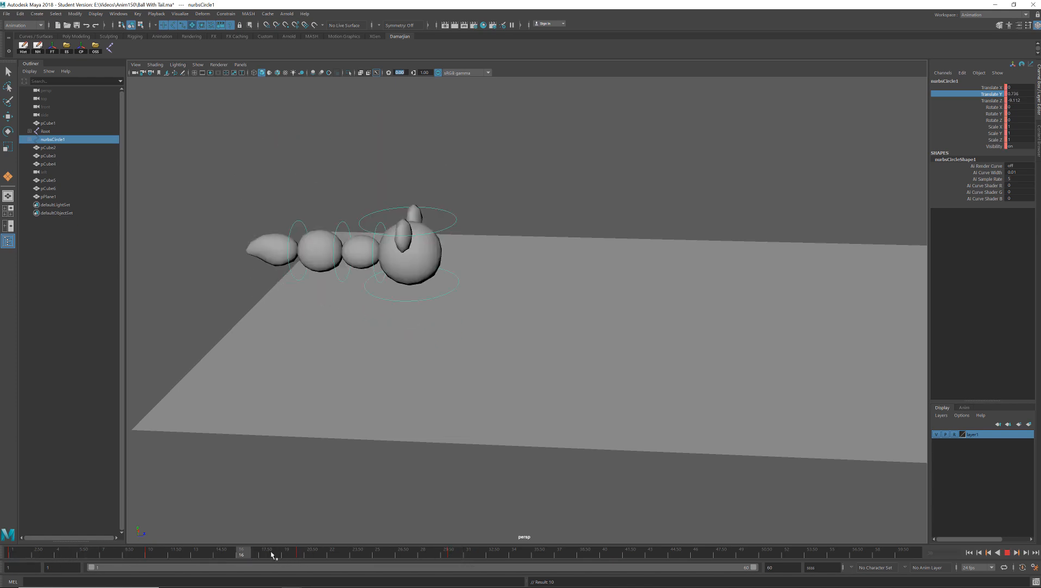
# - Key the control circle's grounded pose at frames 40 and 60 and its raised pose at frame 50
pyautogui.moveTo(438, 554); pyautogui.dragTo(300, 561)
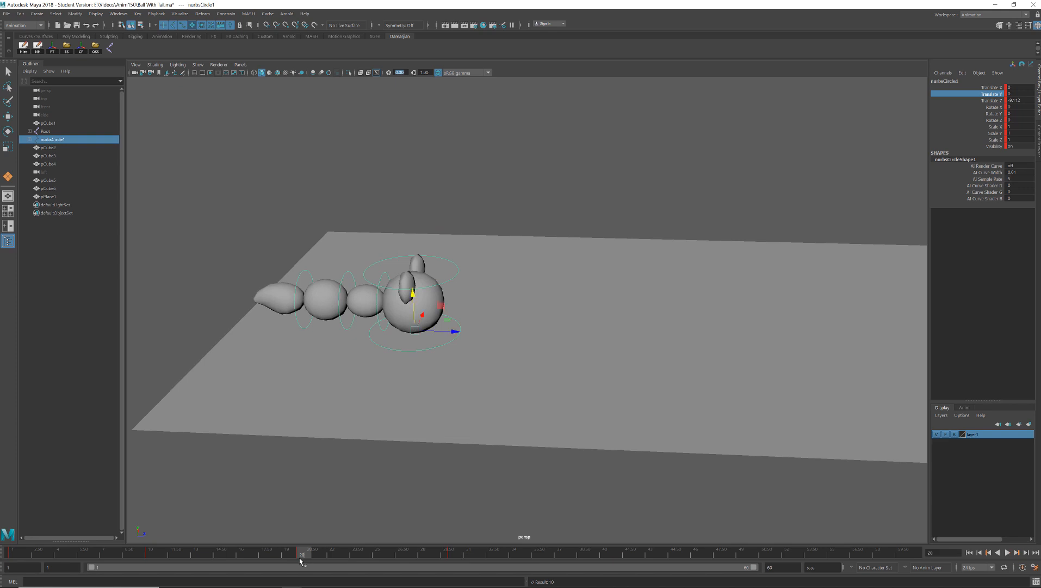
pyautogui.click(608, 554)
pyautogui.press('s')
pyautogui.click(916, 552)
pyautogui.click(454, 554)
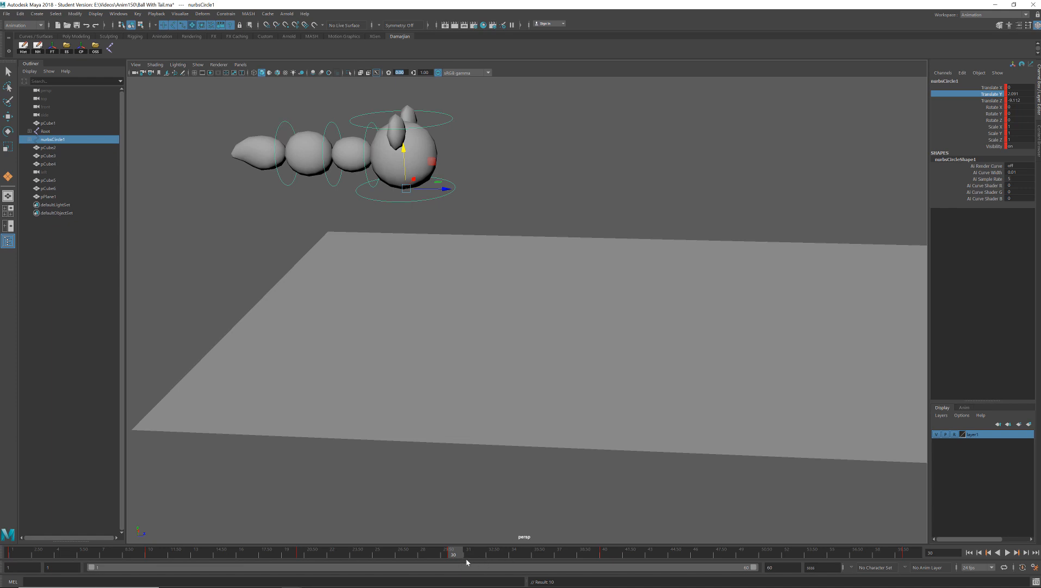
pyautogui.moveTo(776, 554); pyautogui.dragTo(756, 557)
# - Play the full 60-frame bounce to check it, and stop the playback
pyautogui.click(1008, 553)
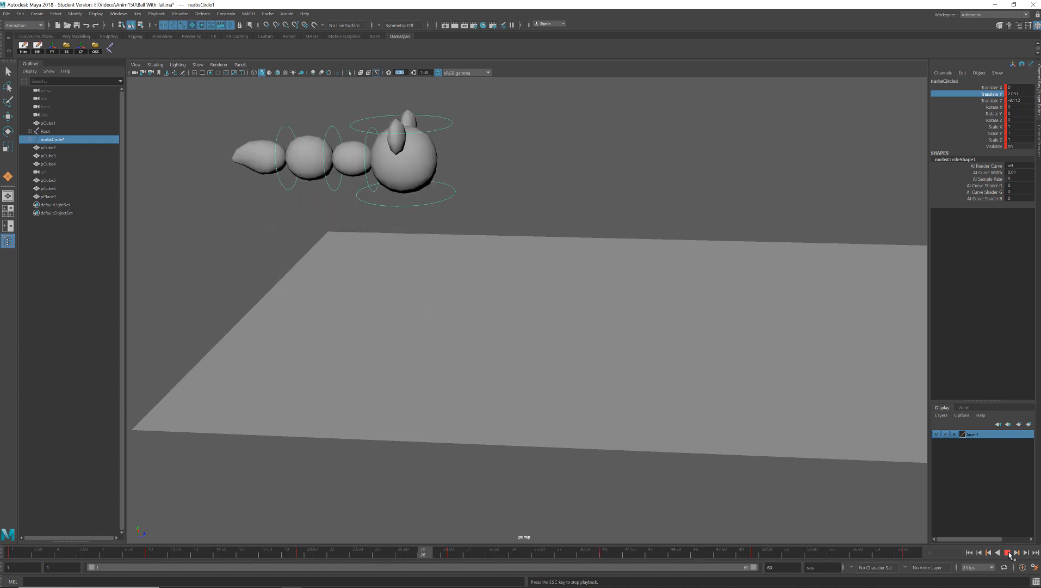
pyautogui.click(1008, 553)
pyautogui.press('Escape')
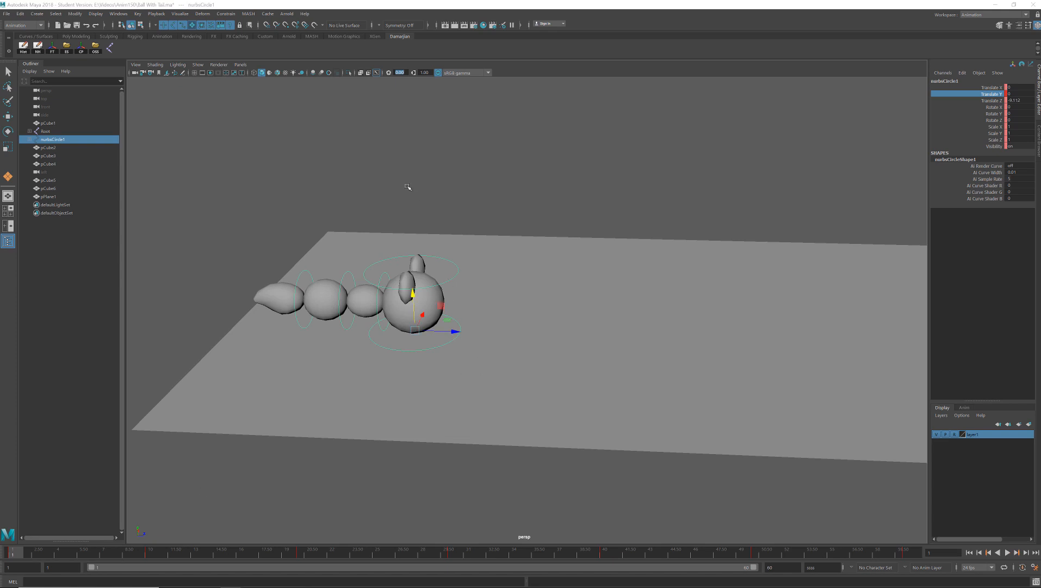
# - View the character from the side, open the Graph Editor and dock it beneath the viewport
pyautogui.keyDown('alt'); pyautogui.moveTo(399, 304); pyautogui.dragTo(406, 247); pyautogui.keyUp('alt')
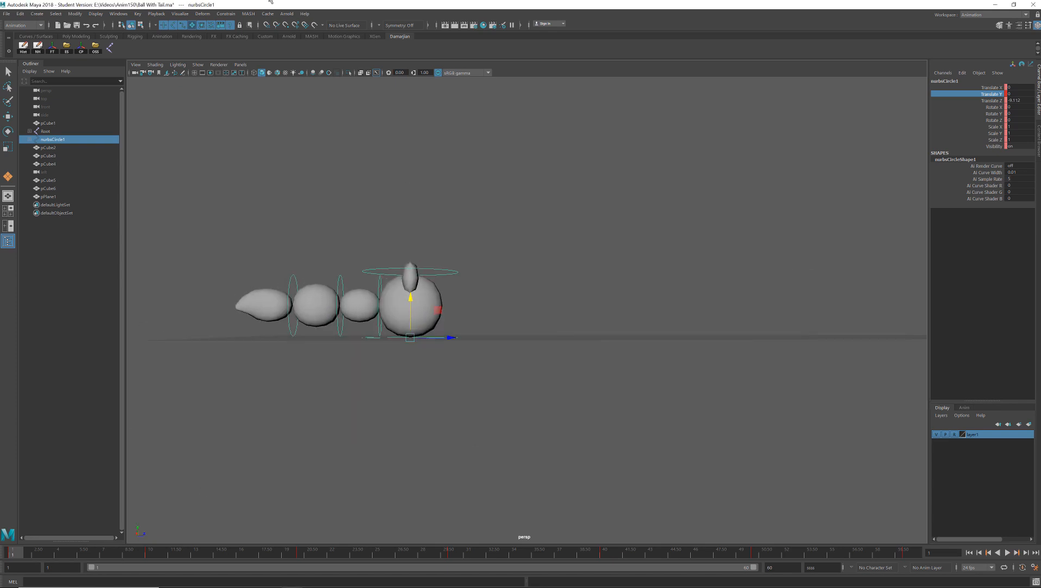
pyautogui.click(120, 14)
pyautogui.moveTo(158, 60)
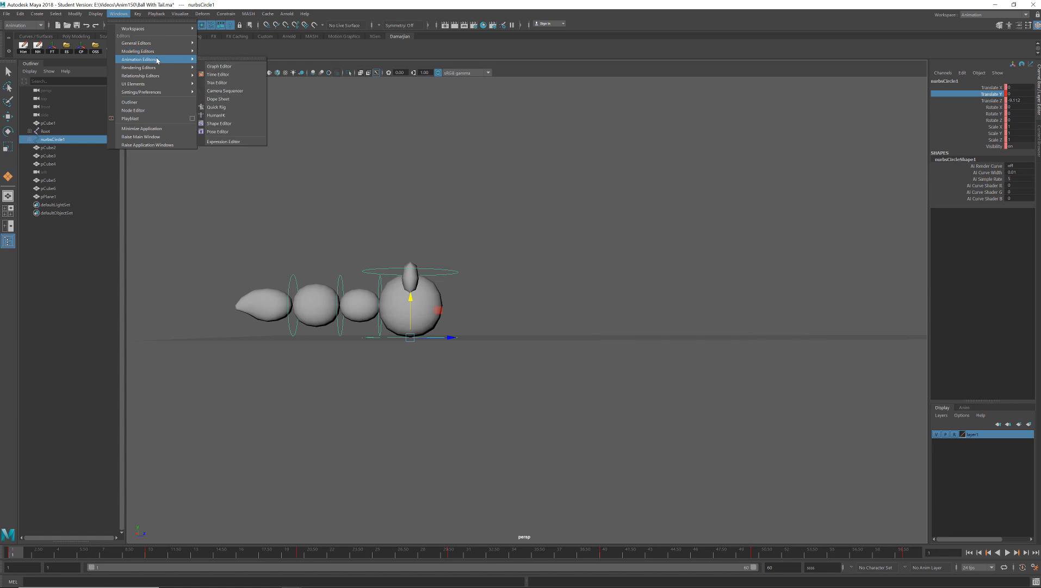
pyautogui.click(230, 67)
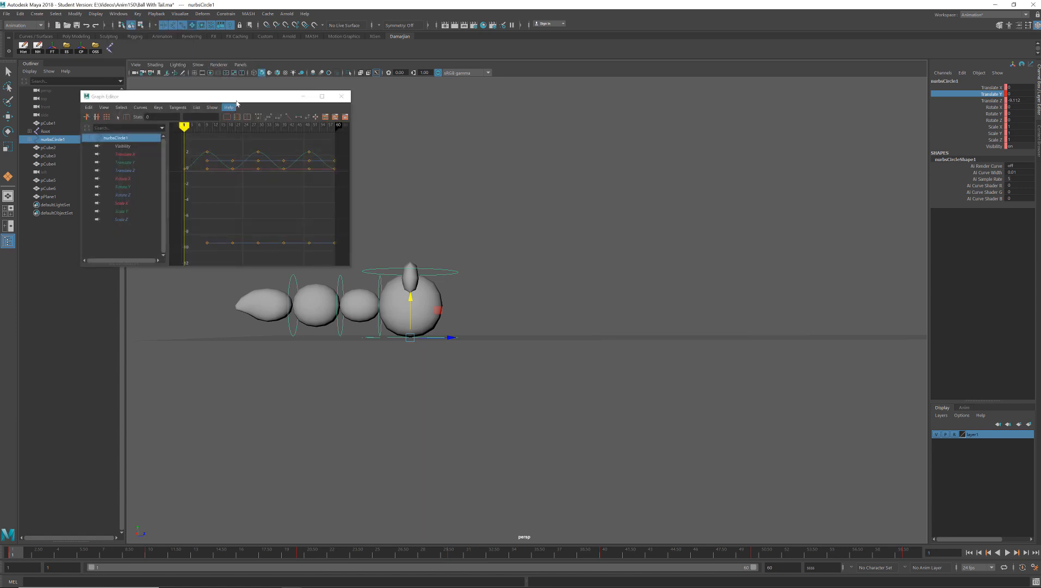
pyautogui.moveTo(237, 103); pyautogui.dragTo(261, 544)
# - Isolate the control circle's Translate Y curve and convert all its keys to weighted tangents
pyautogui.click(43, 439)
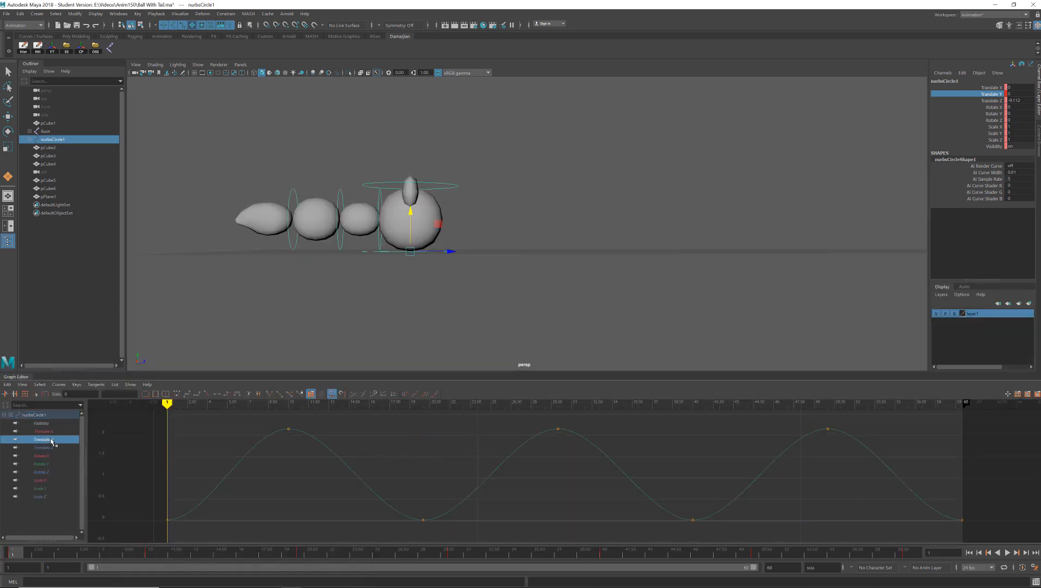
pyautogui.keyDown('alt'); pyautogui.moveTo(437, 447); pyautogui.dragTo(372, 466, button='right'); pyautogui.keyUp('alt')
pyautogui.moveTo(257, 414); pyautogui.dragTo(859, 542)
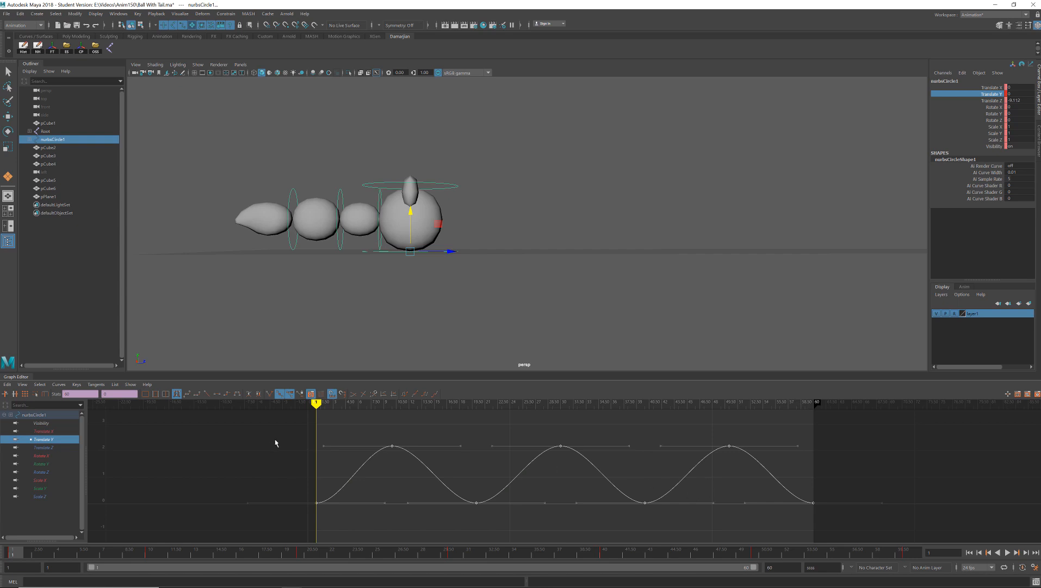
pyautogui.click(95, 384)
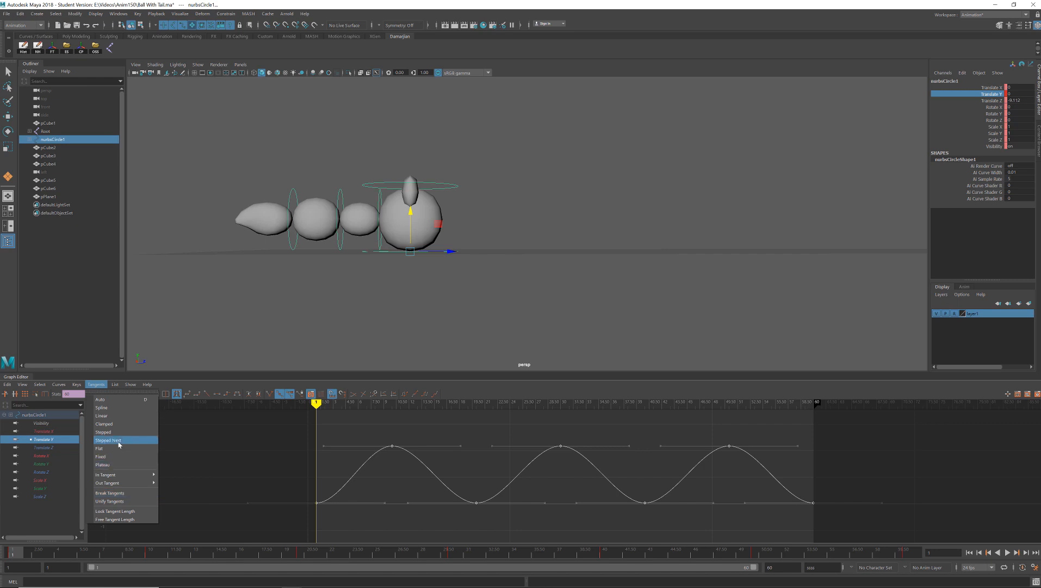
pyautogui.click(138, 434)
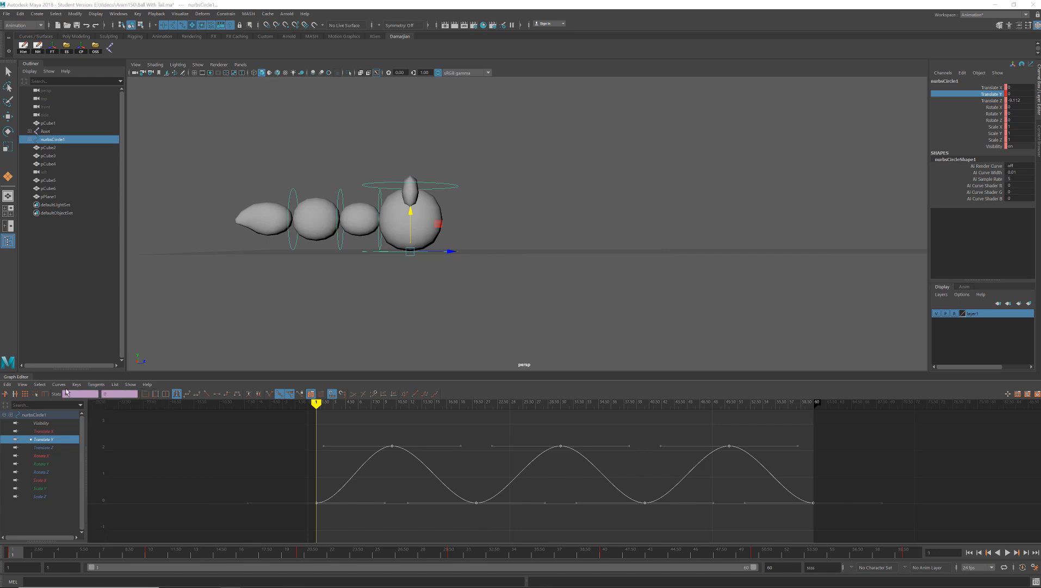
pyautogui.click(58, 384)
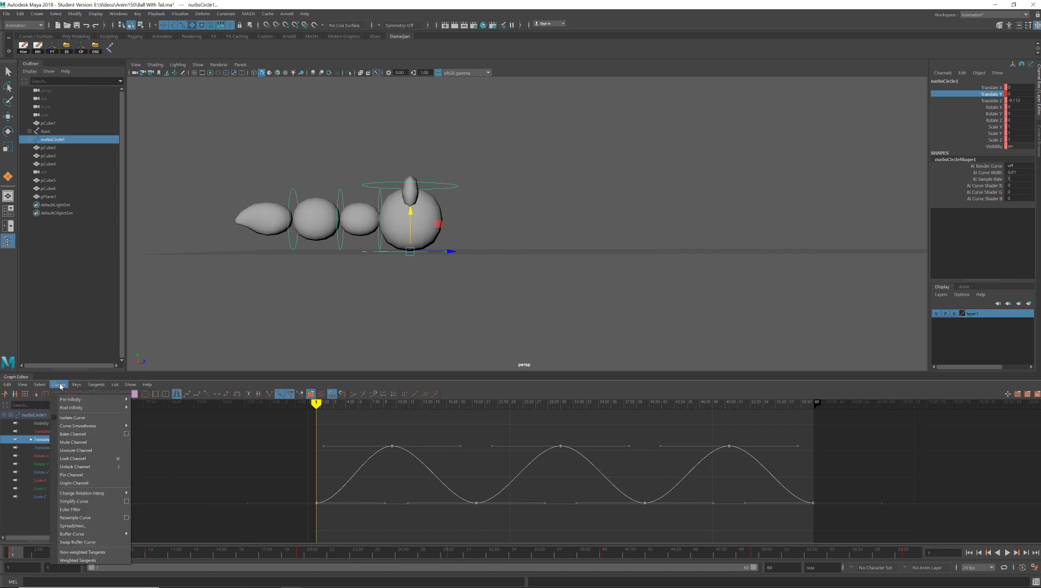
pyautogui.click(82, 560)
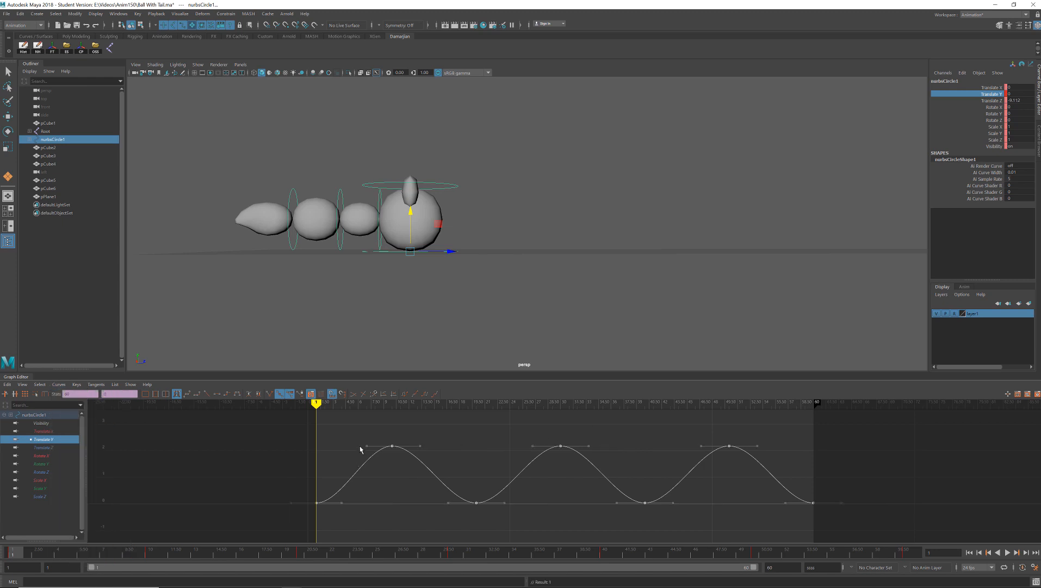
pyautogui.moveTo(360, 446); pyautogui.dragTo(393, 460)
pyautogui.moveTo(373, 465)
pyautogui.mouseDown(button='middle')
pyautogui.moveTo(367, 474)
pyautogui.moveTo(369, 463)
pyautogui.mouseUp(button='middle')
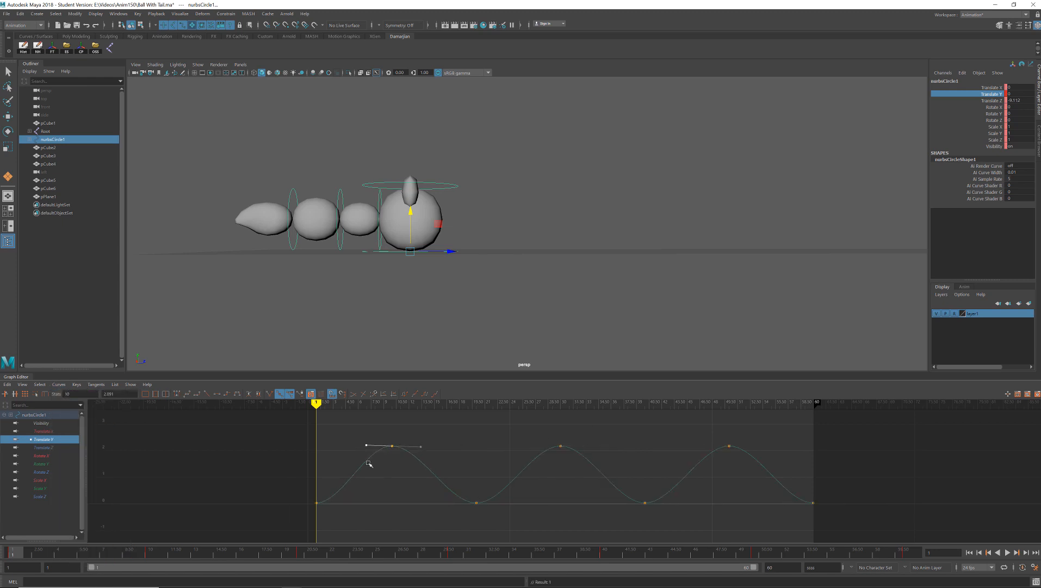
pyautogui.hotkey('ctrl', 'z')
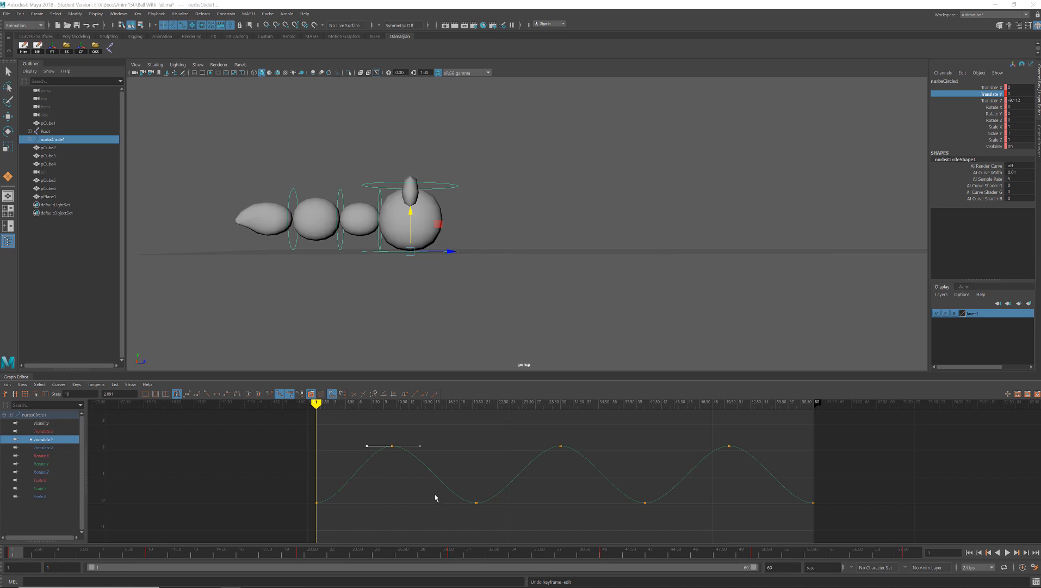
# - Break the tangents of the ground-contact keys along the bottom of the Translate Y curve
pyautogui.moveTo(434, 490); pyautogui.dragTo(835, 521)
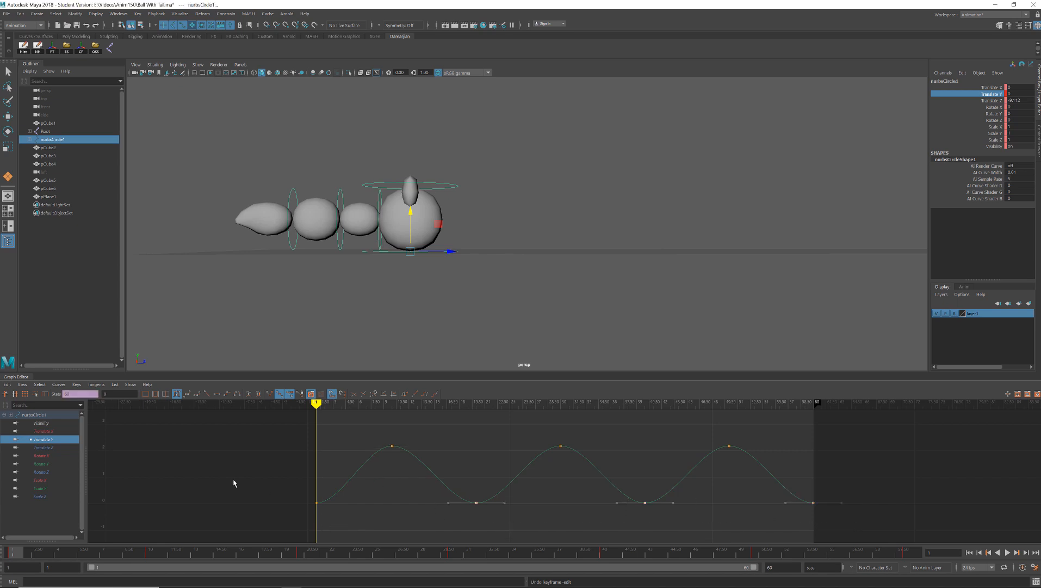
pyautogui.moveTo(234, 483); pyautogui.dragTo(969, 542)
pyautogui.click(269, 393)
# - Angle the outgoing tangent of the frame 1 key upward so the curve leaves the ground sharply
pyautogui.click(344, 509)
pyautogui.moveTo(284, 490); pyautogui.dragTo(333, 537)
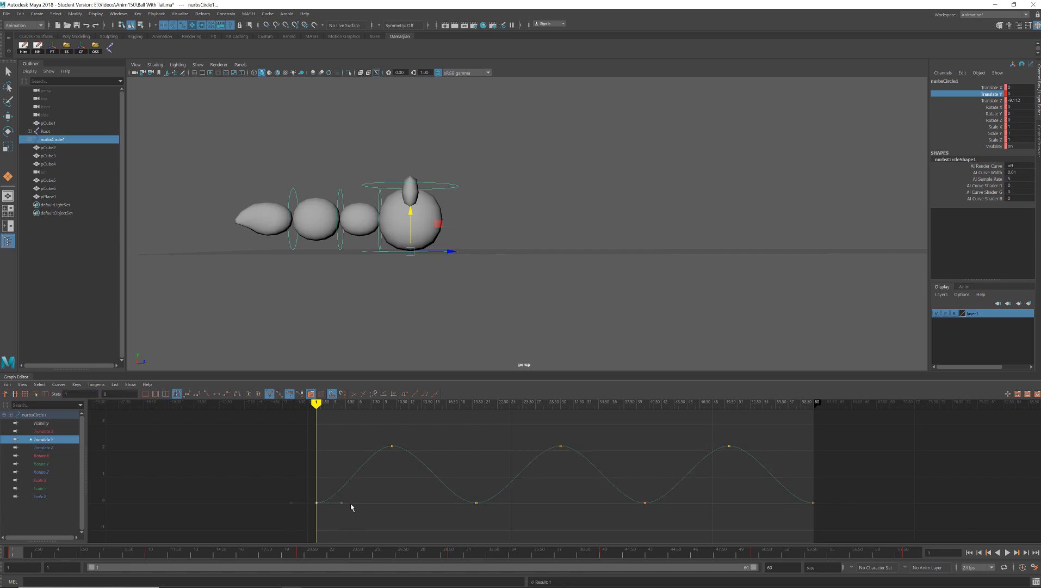
pyautogui.moveTo(361, 498); pyautogui.dragTo(337, 517)
pyautogui.moveTo(368, 519); pyautogui.dragTo(366, 488, button='middle')
# - Angle both tangents of the frame 20 key upward to form a sharp V at the ground contact
pyautogui.moveTo(462, 490); pyautogui.dragTo(455, 520)
pyautogui.hotkey('ctrl', 'z')
pyautogui.moveTo(451, 519); pyautogui.dragTo(448, 489, button='middle')
pyautogui.moveTo(517, 492); pyautogui.dragTo(497, 526)
pyautogui.moveTo(506, 520); pyautogui.dragTo(512, 500, button='middle')
# - Play the animation to check the sharper bounce and switch the viewport to the left side view
pyautogui.click(1007, 552)
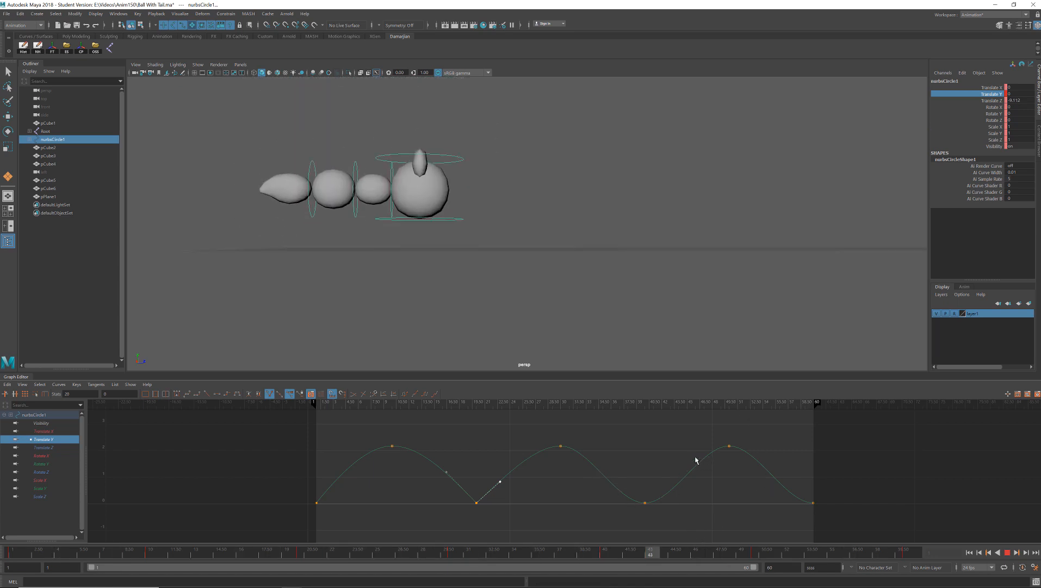
pyautogui.keyDown('alt'); pyautogui.moveTo(509, 186); pyautogui.dragTo(479, 200); pyautogui.keyUp('alt')
pyautogui.press('space')
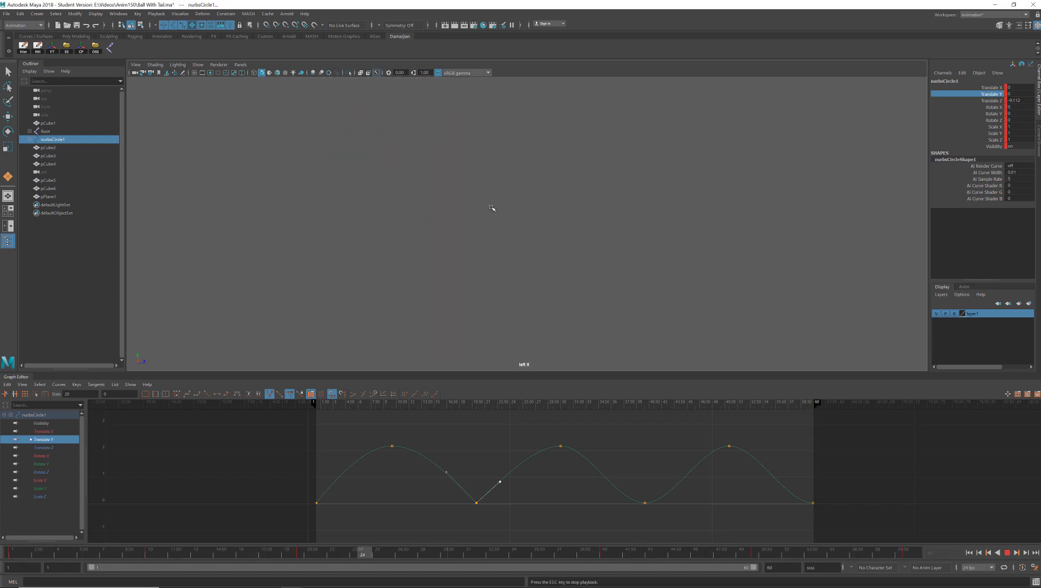
# - Play the animation from the start in the left side view to review the bounce
pyautogui.scroll(-10, 680, 224)
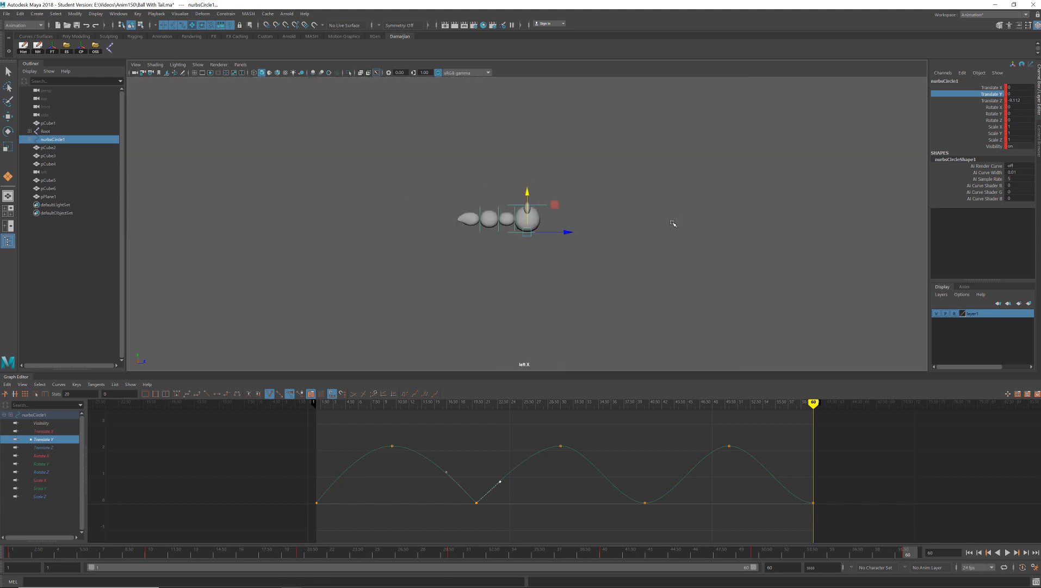
pyautogui.scroll(3, 653, 232)
pyautogui.click(30, 556)
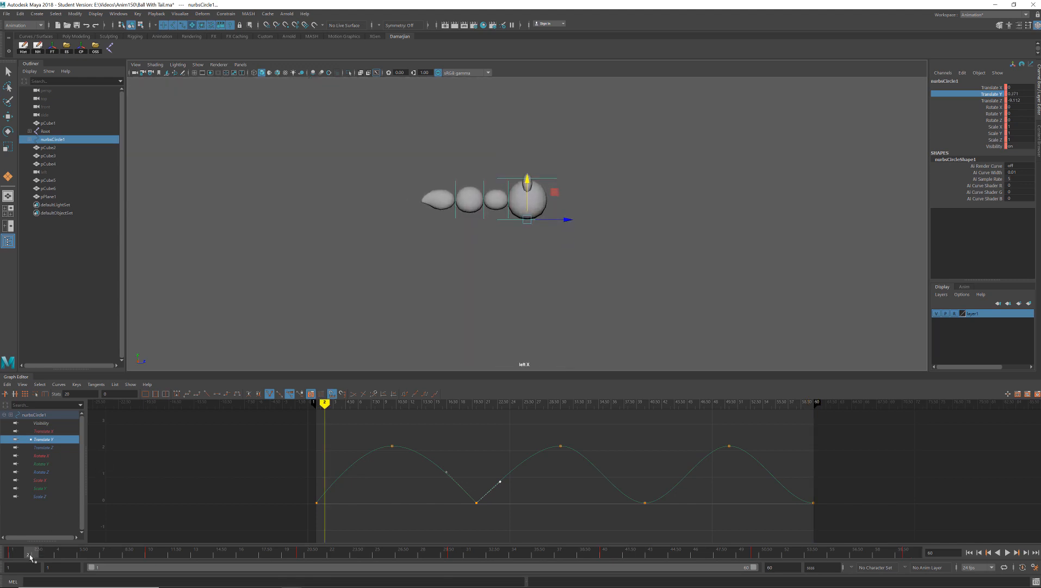
pyautogui.hotkey('alt', 'v')
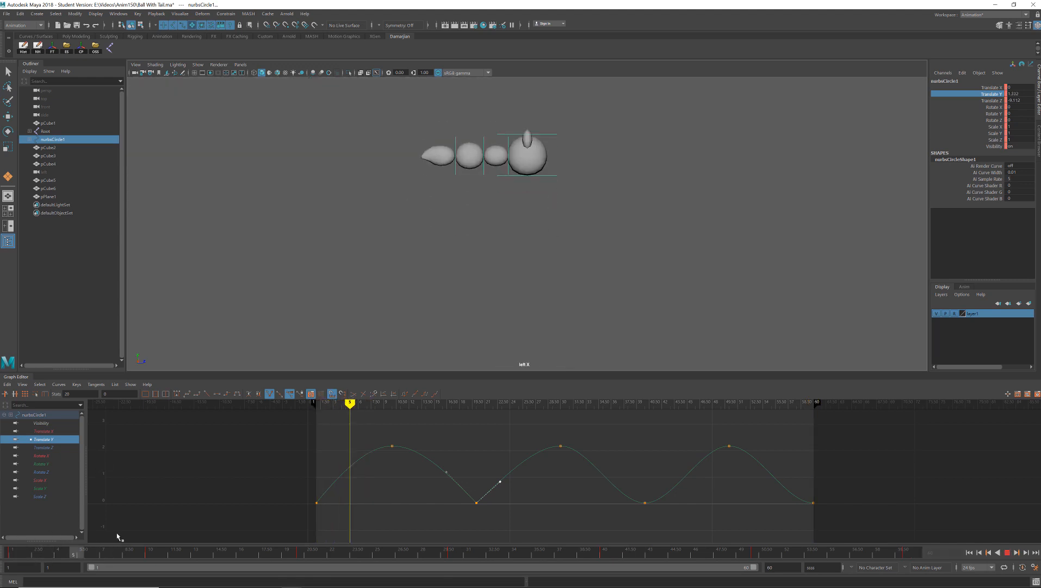
# - Angle both tangents of the frame 40 key on the Translate Y curve upward into a sharp V at the ground contact
pyautogui.moveTo(117, 534)
pyautogui.mouseDown()
pyautogui.moveTo(483, 544)
pyautogui.moveTo(531, 528)
pyautogui.moveTo(645, 525)
pyautogui.moveTo(613, 521)
pyautogui.moveTo(626, 505)
pyautogui.moveTo(872, 524)
pyautogui.mouseUp()
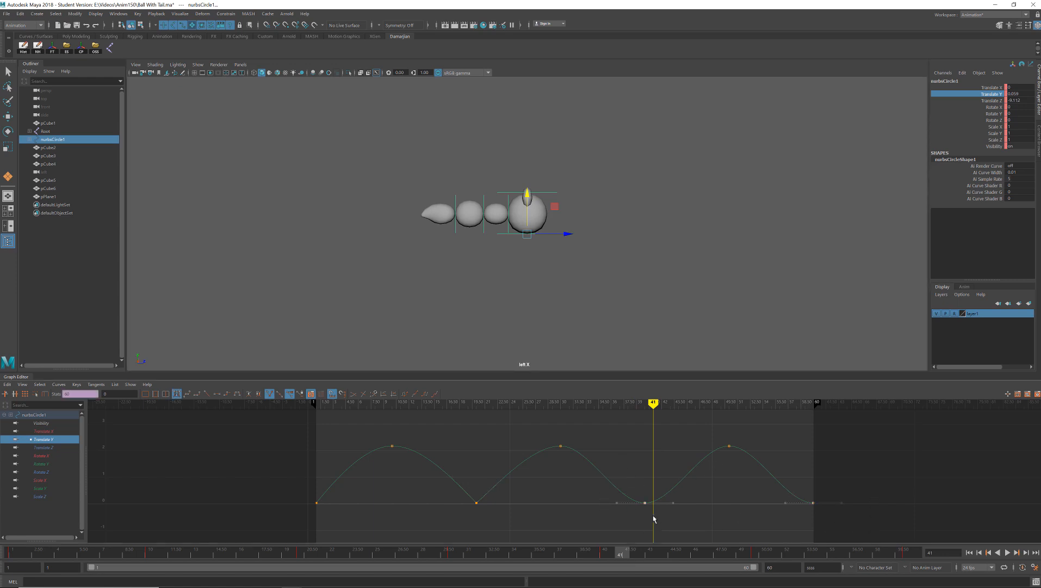
pyautogui.moveTo(633, 523); pyautogui.dragTo(635, 524)
pyautogui.moveTo(625, 511); pyautogui.dragTo(619, 487, button='middle')
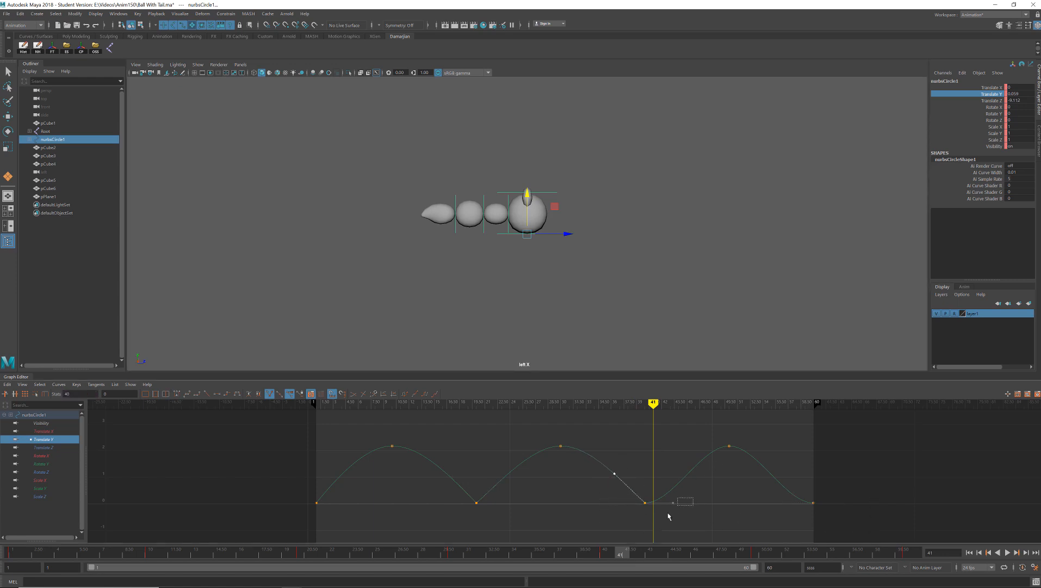
pyautogui.moveTo(668, 513); pyautogui.dragTo(666, 516)
pyautogui.moveTo(676, 506); pyautogui.dragTo(679, 488, button='middle')
# - Angle the incoming tangent of the frame 60 Translate Y key upward and play the animation to check the last landing
pyautogui.moveTo(792, 494); pyautogui.dragTo(851, 524)
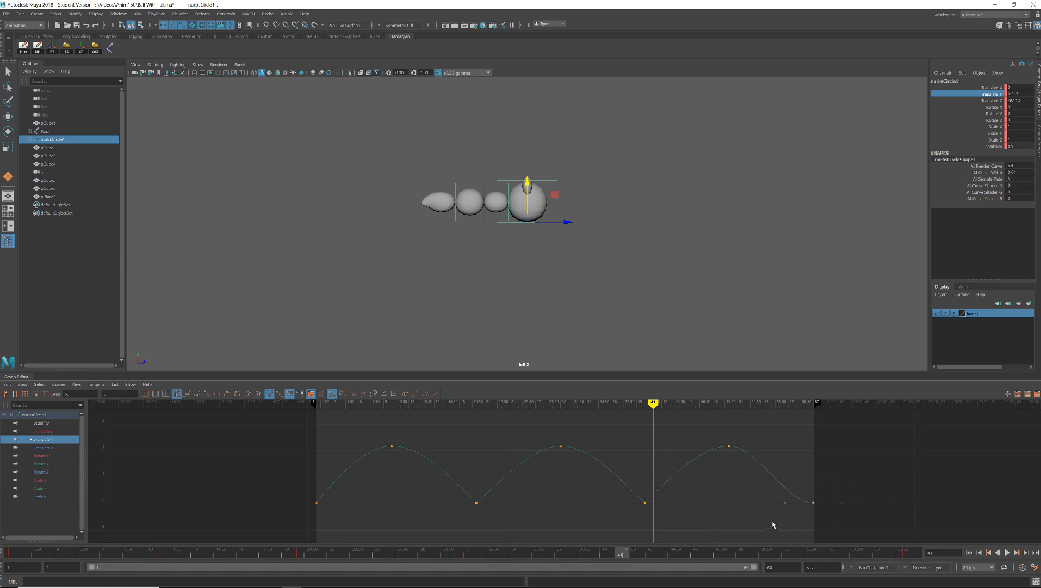
pyautogui.moveTo(791, 524); pyautogui.dragTo(788, 493, button='middle')
pyautogui.click(1009, 551)
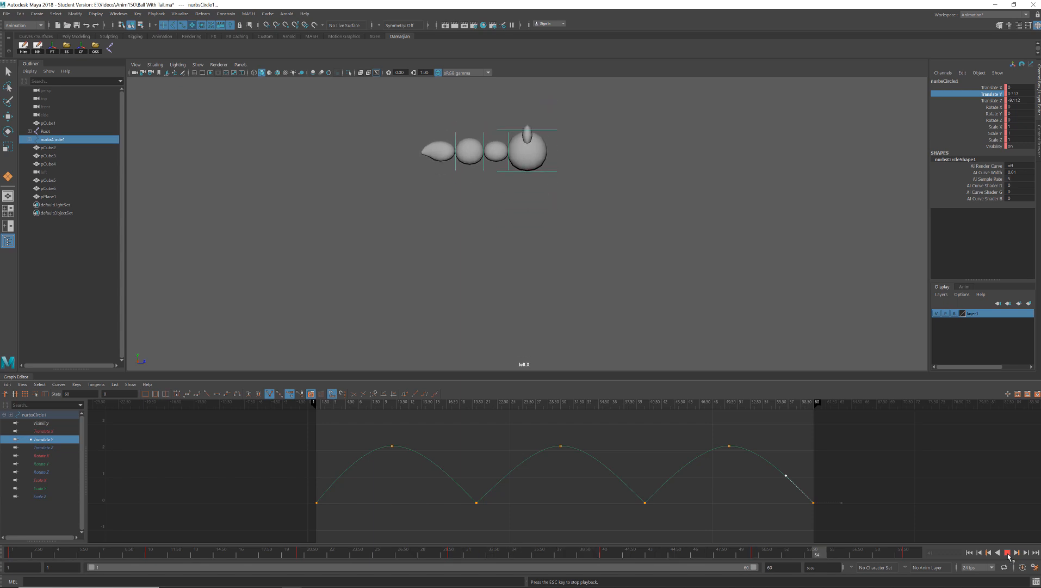
pyautogui.click(434, 550)
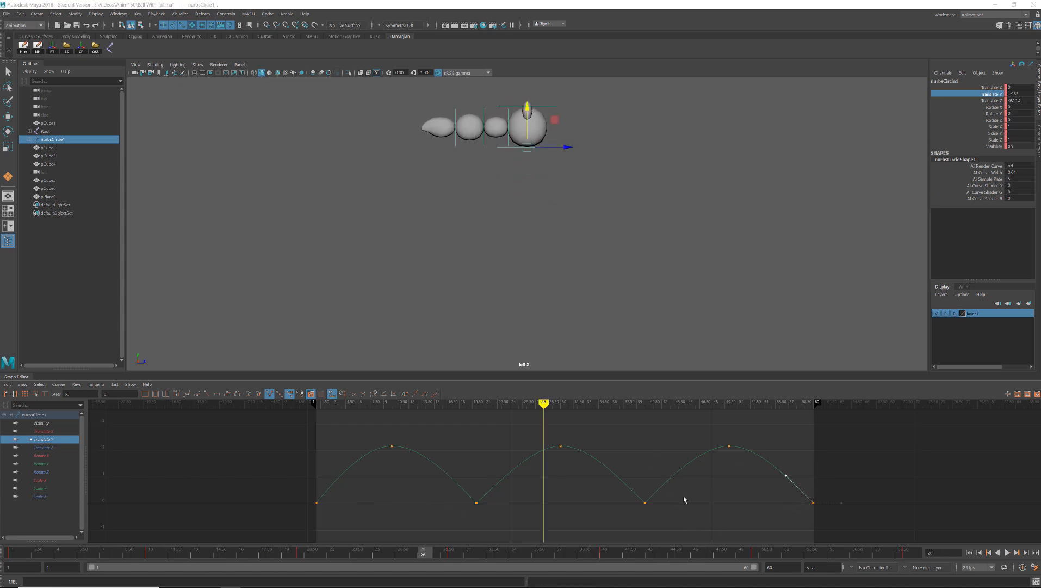
# - Lengthen the incoming tangents of the frame 10 and frame 30 peak keys and adjust the frame 20 key's outgoing tangent for rounder arcs
pyautogui.moveTo(371, 431); pyautogui.dragTo(371, 456)
pyautogui.moveTo(369, 458); pyautogui.dragTo(351, 464, button='middle')
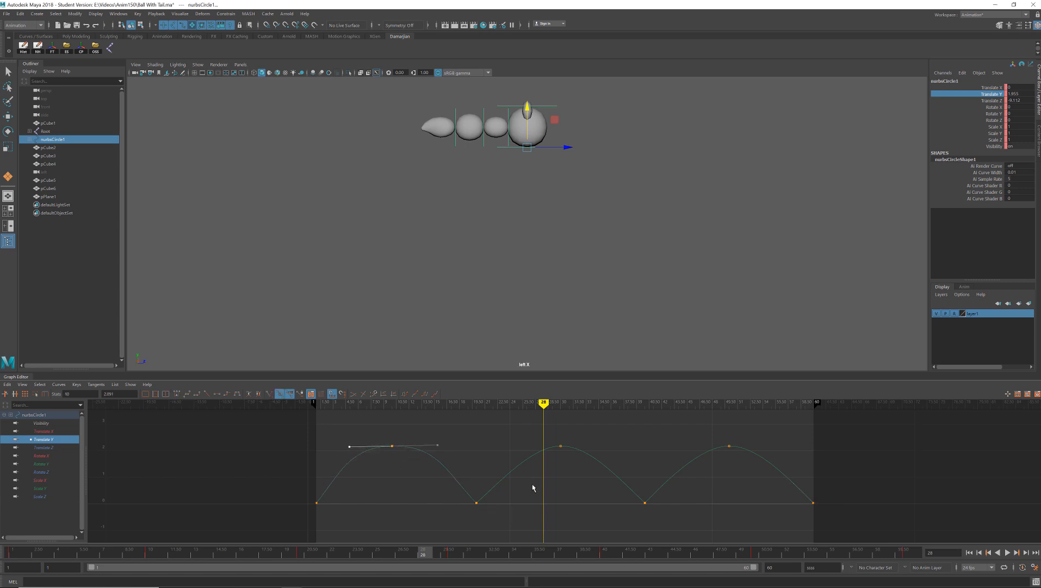
pyautogui.moveTo(522, 426); pyautogui.dragTo(535, 455)
pyautogui.moveTo(533, 455); pyautogui.dragTo(523, 455, button='middle')
pyautogui.moveTo(495, 517); pyautogui.dragTo(495, 517)
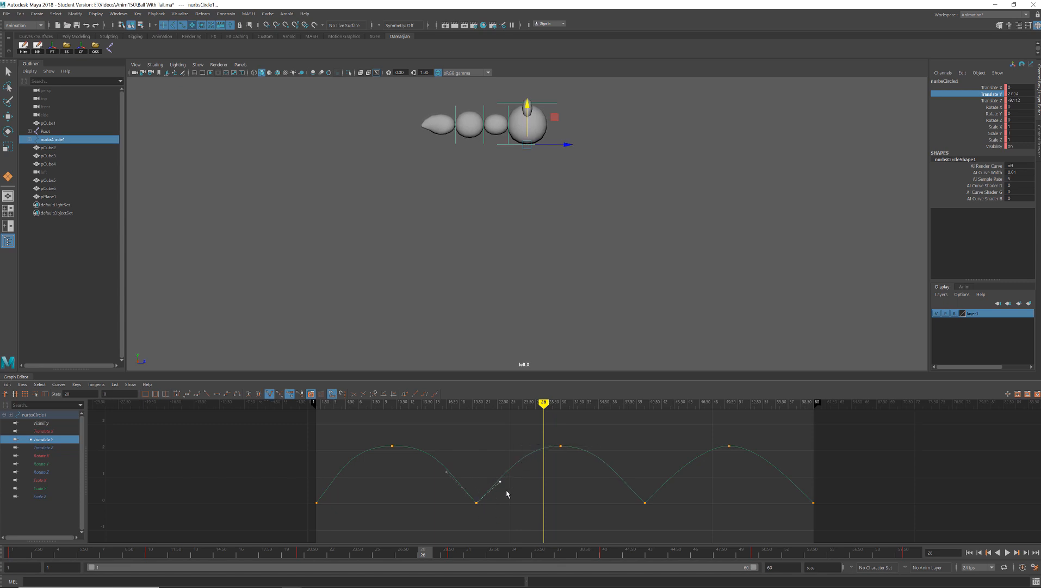
pyautogui.moveTo(507, 493); pyautogui.dragTo(504, 487, button='middle')
# - Lengthen the tangents of the frame 50 peak key, adjust the frame 40 key's outgoing tangent, and play the animation
pyautogui.moveTo(681, 440); pyautogui.dragTo(783, 479)
pyautogui.moveTo(724, 454); pyautogui.dragTo(735, 440)
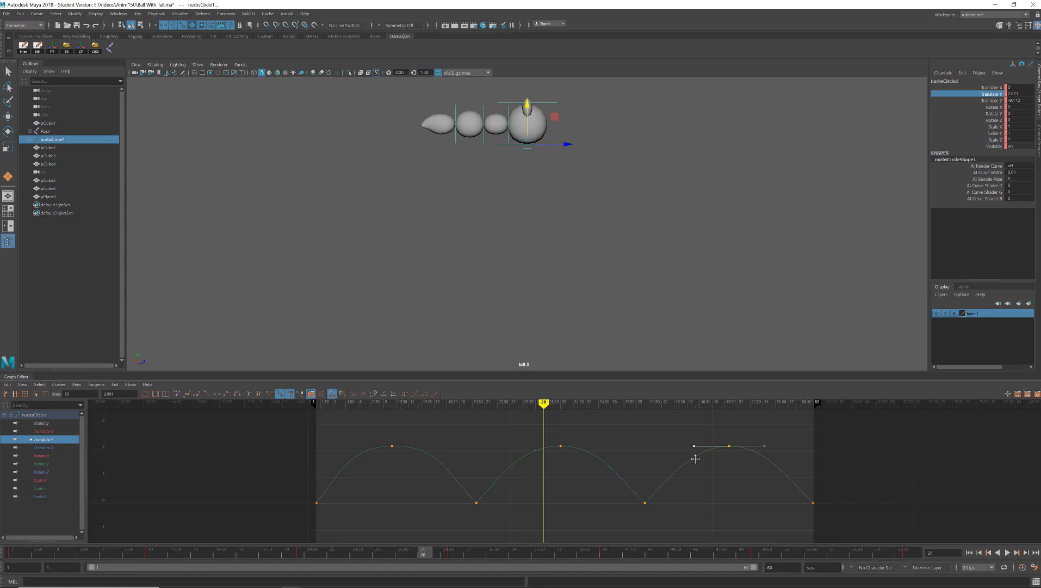
pyautogui.moveTo(626, 478); pyautogui.dragTo(660, 523)
pyautogui.click(1008, 552)
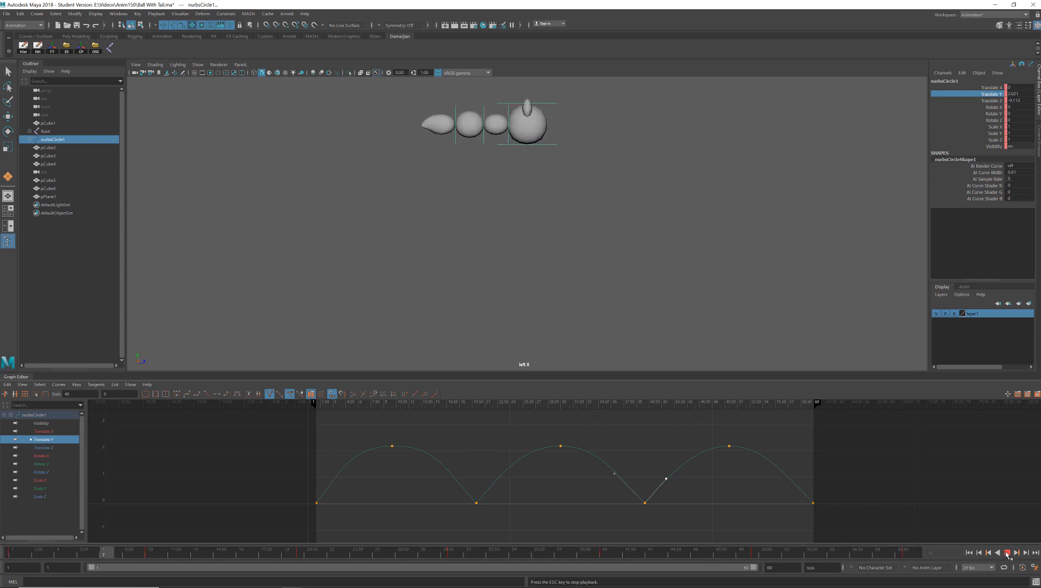
pyautogui.press('Escape')
# - Raise the frame 30 peak key of the Translate Y curve to about 2.39 for a higher middle bounce
pyautogui.moveTo(569, 434); pyautogui.dragTo(540, 464)
pyautogui.moveTo(559, 478); pyautogui.dragTo(560, 481, button='middle')
pyautogui.click(1007, 552)
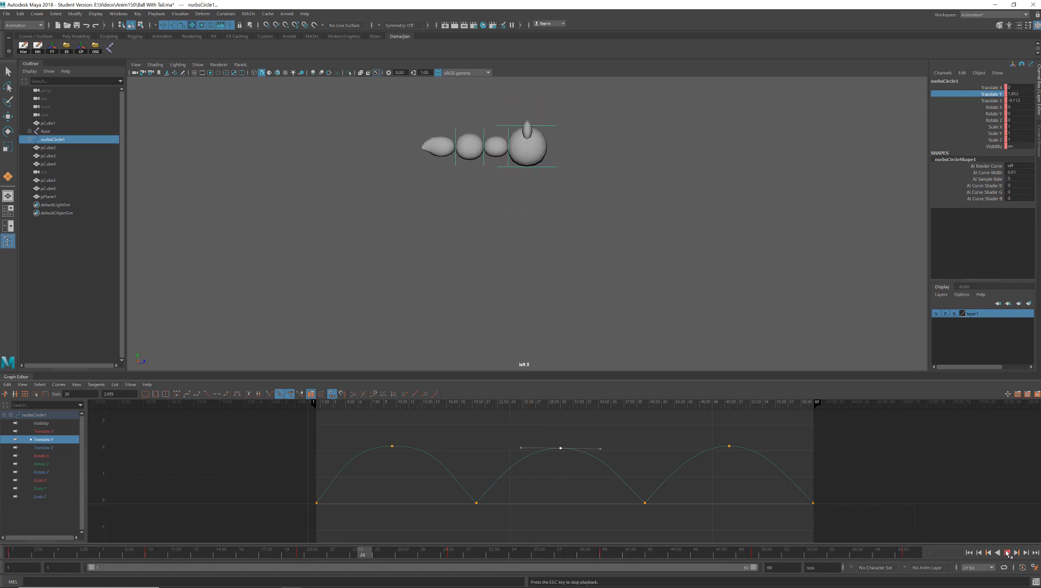
pyautogui.press('Escape')
pyautogui.moveTo(558, 449); pyautogui.dragTo(558, 439, button='middle')
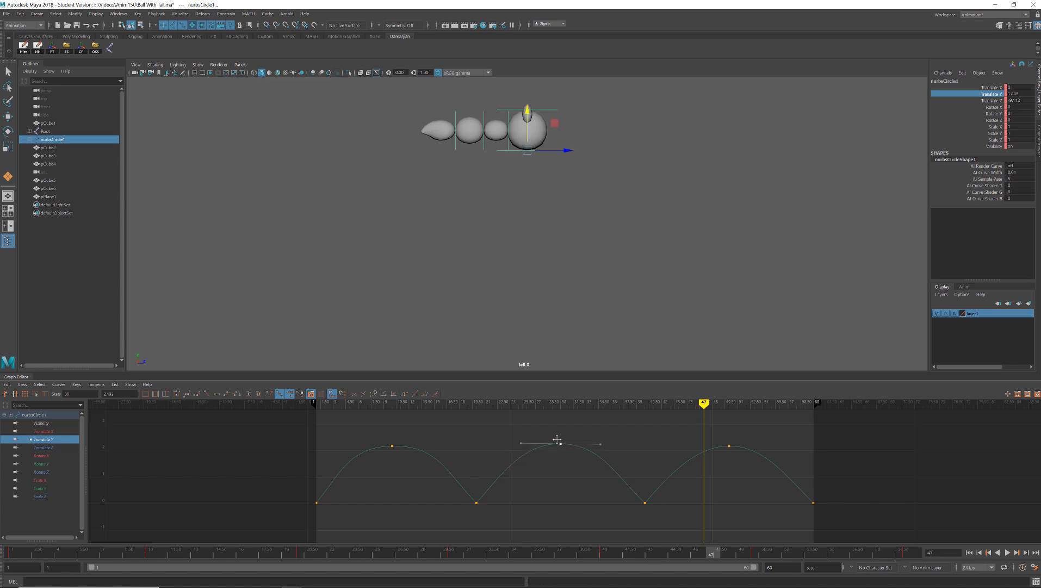
# - Play the animation from frame 1 to review the height of the middle bounce
pyautogui.click(13, 554)
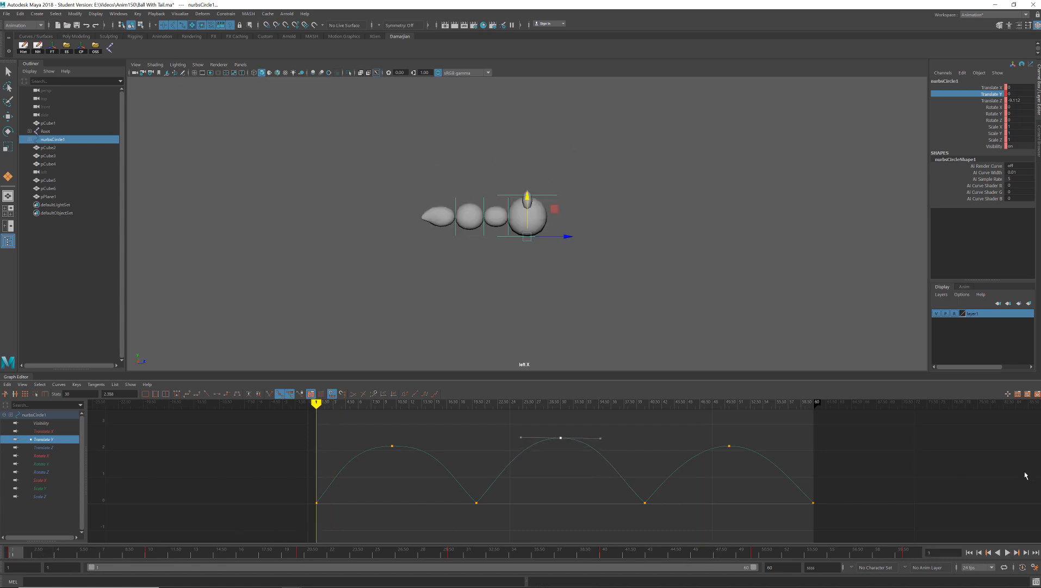
pyautogui.click(1007, 552)
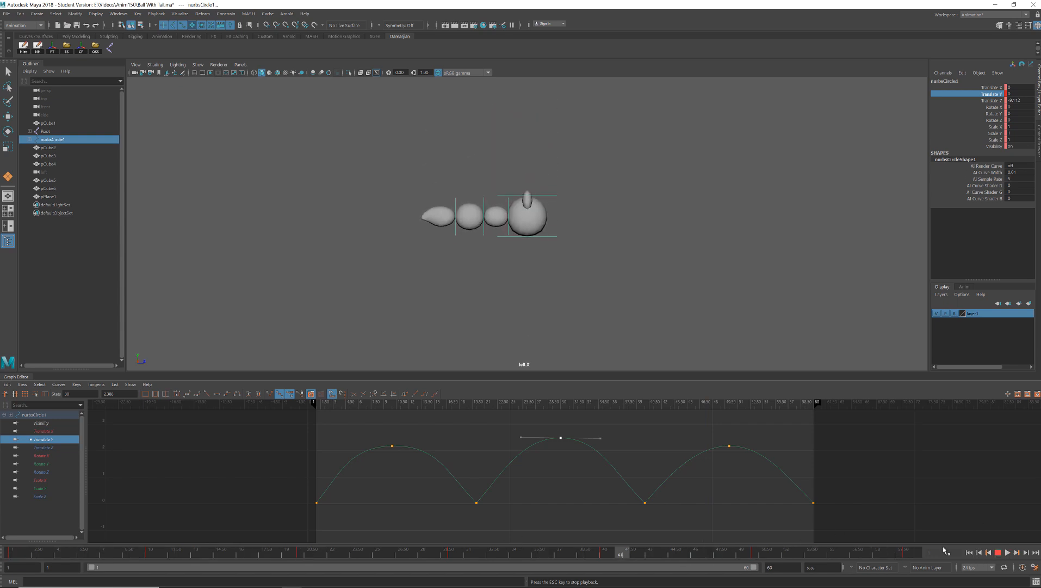
pyautogui.press('Escape')
pyautogui.click(14, 552)
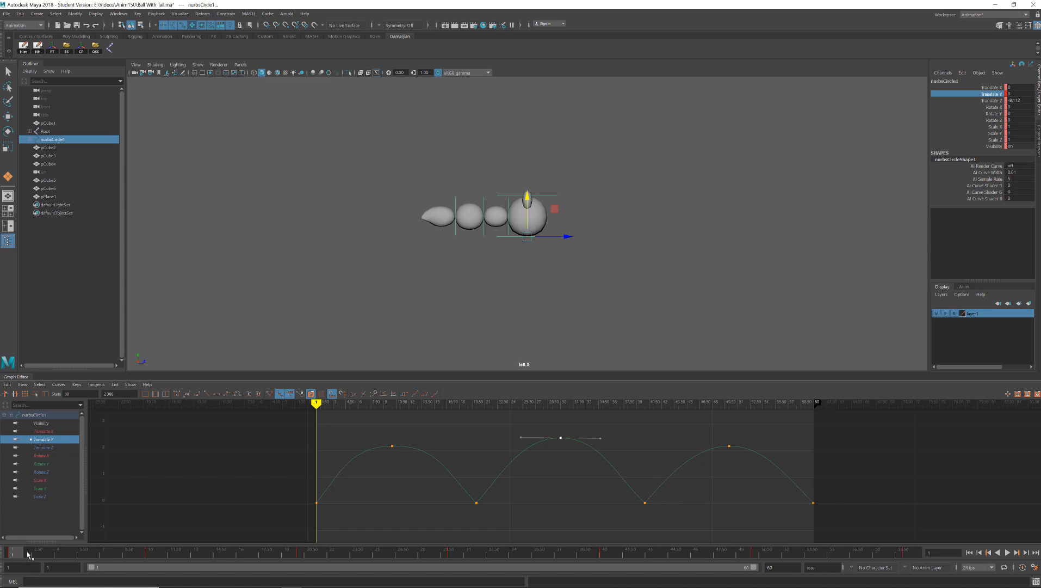
pyautogui.hotkey('alt', 'v')
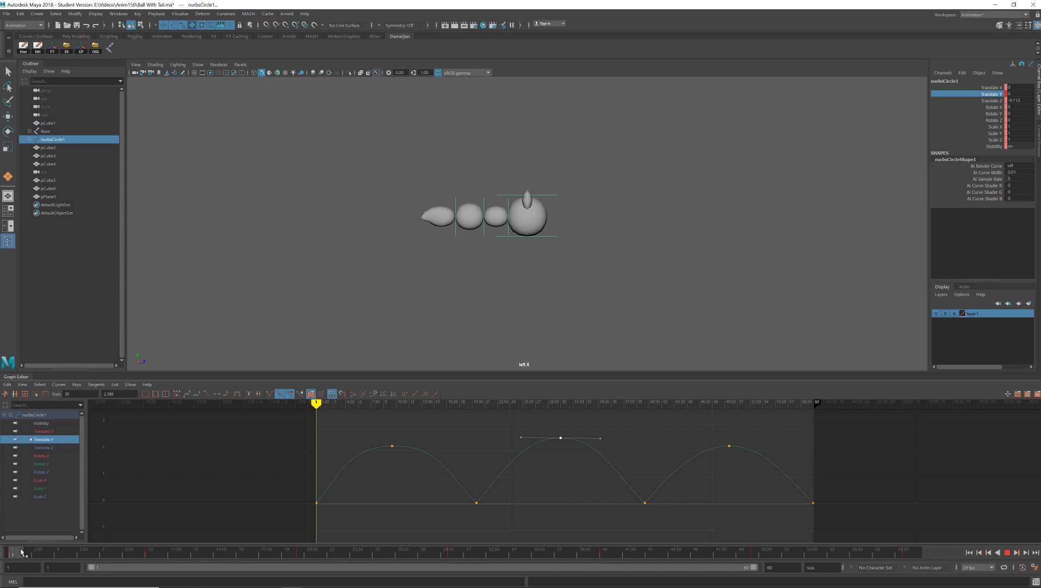
pyautogui.hotkey('alt', 'v')
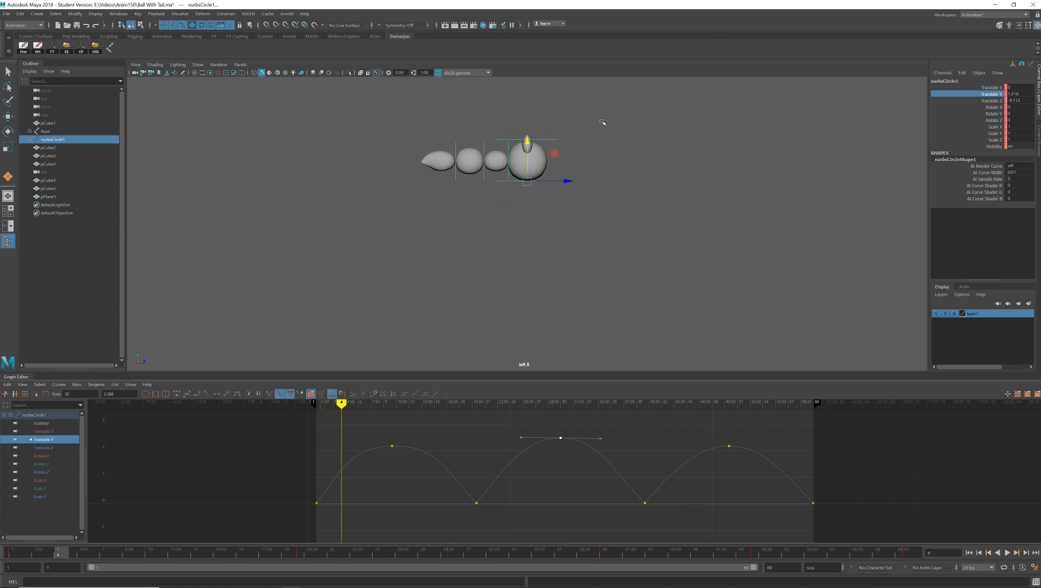
# - Select the ball's top and base controls together and key them at frames 1, 10, 20, 30, 40, 50 and 60
pyautogui.moveTo(601, 120); pyautogui.dragTo(544, 156)
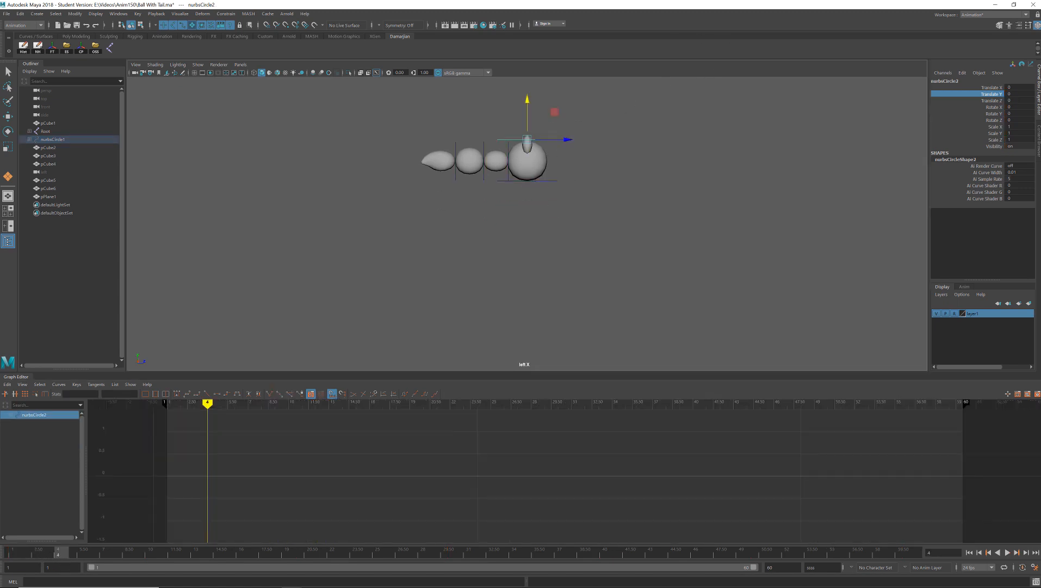
pyautogui.keyDown('shift'); pyautogui.moveTo(630, 110); pyautogui.dragTo(553, 251); pyautogui.keyUp('shift')
pyautogui.moveTo(33, 551); pyautogui.dragTo(15, 552)
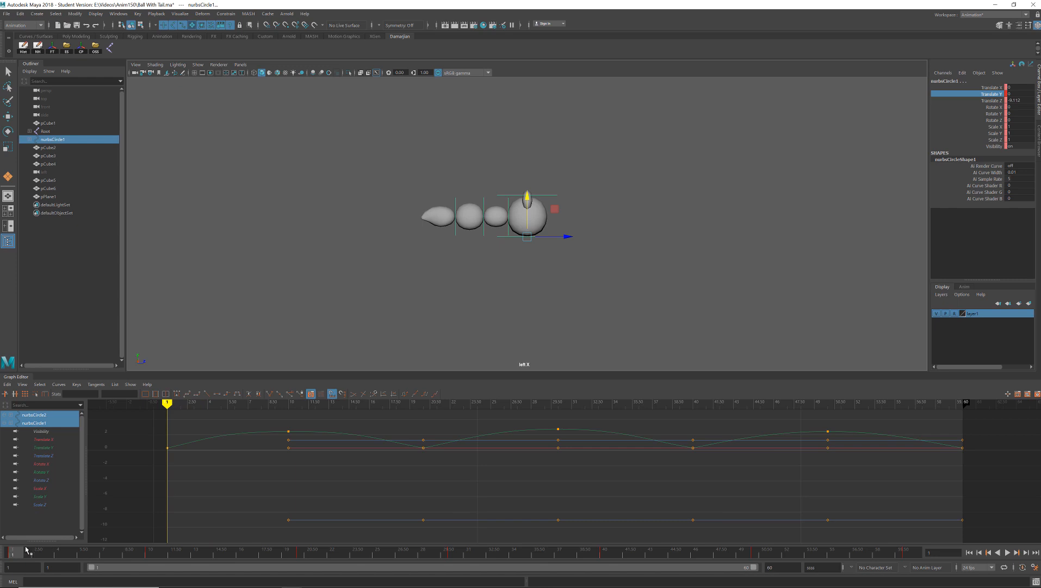
pyautogui.press('s')
pyautogui.moveTo(23, 553); pyautogui.dragTo(302, 560)
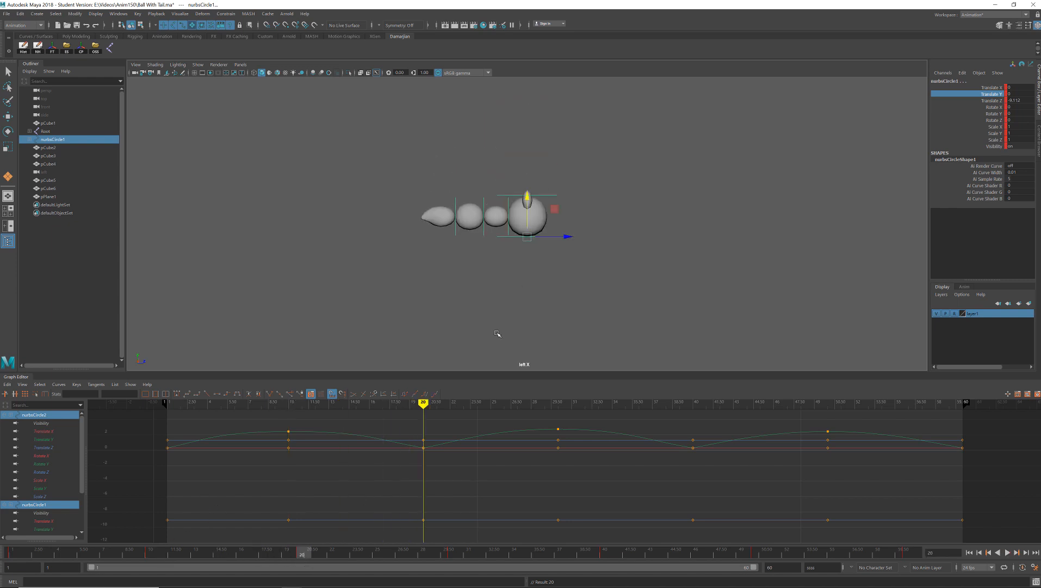
pyautogui.click(582, 181)
pyautogui.moveTo(581, 182); pyautogui.dragTo(544, 264)
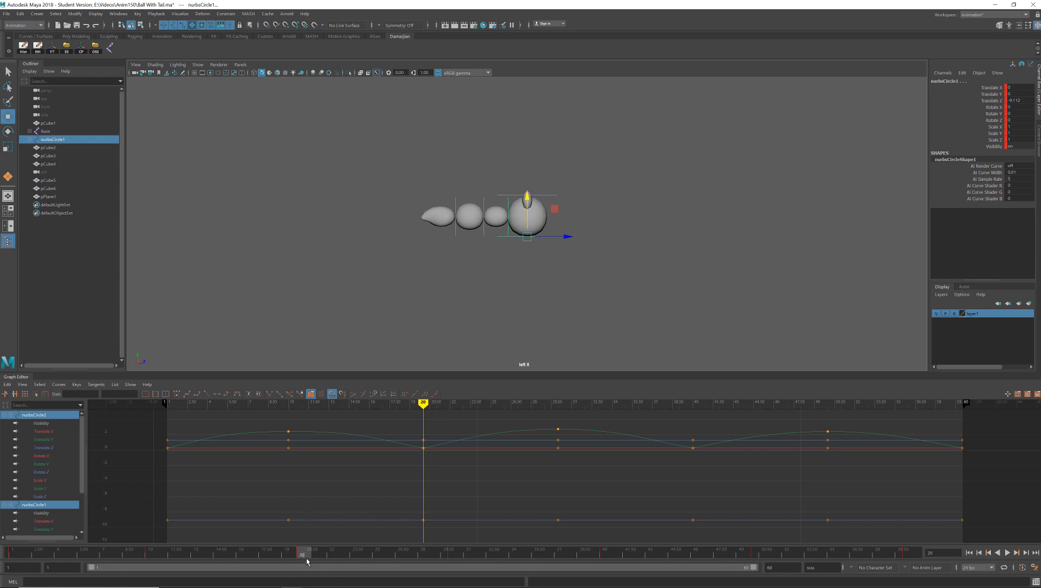
pyautogui.moveTo(304, 555); pyautogui.dragTo(618, 551)
pyautogui.moveTo(749, 550); pyautogui.dragTo(753, 566)
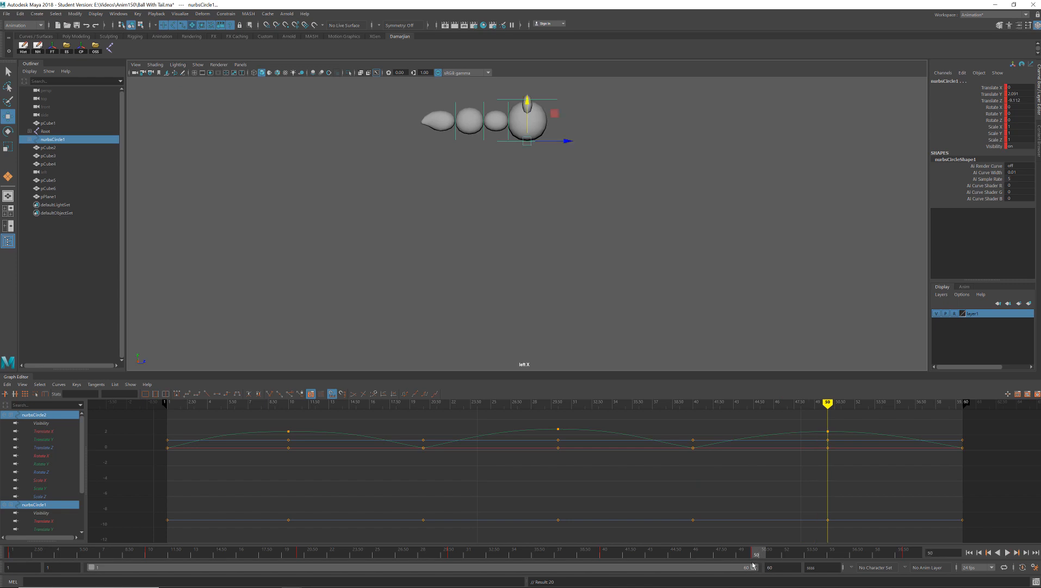
# - At frame 4, stretch the ball by setting the top control's Translate Y to 0.15, key it, and play the result
pyautogui.hotkey('alt', 'v')
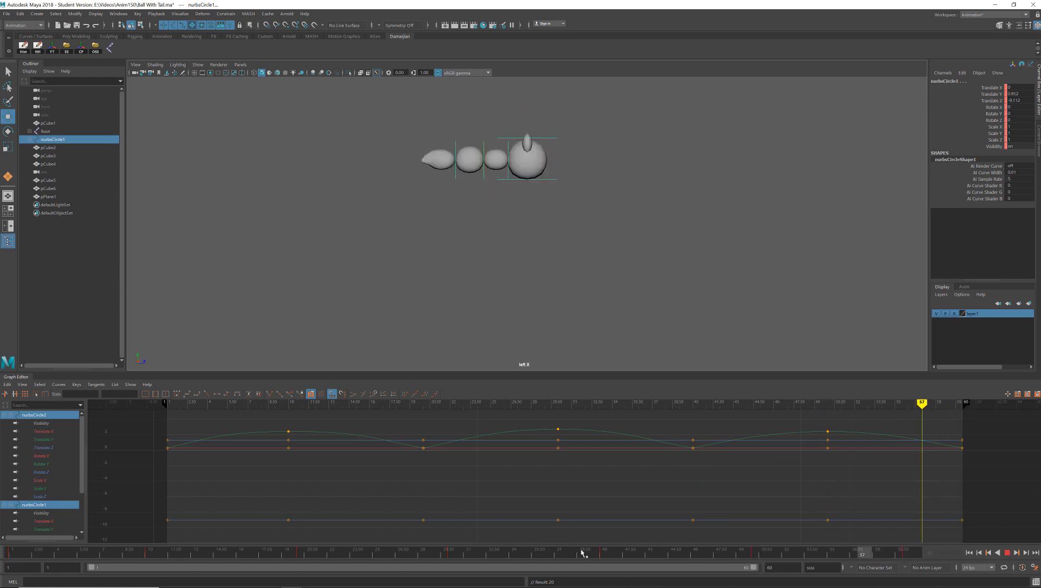
pyautogui.hotkey('alt', 'v')
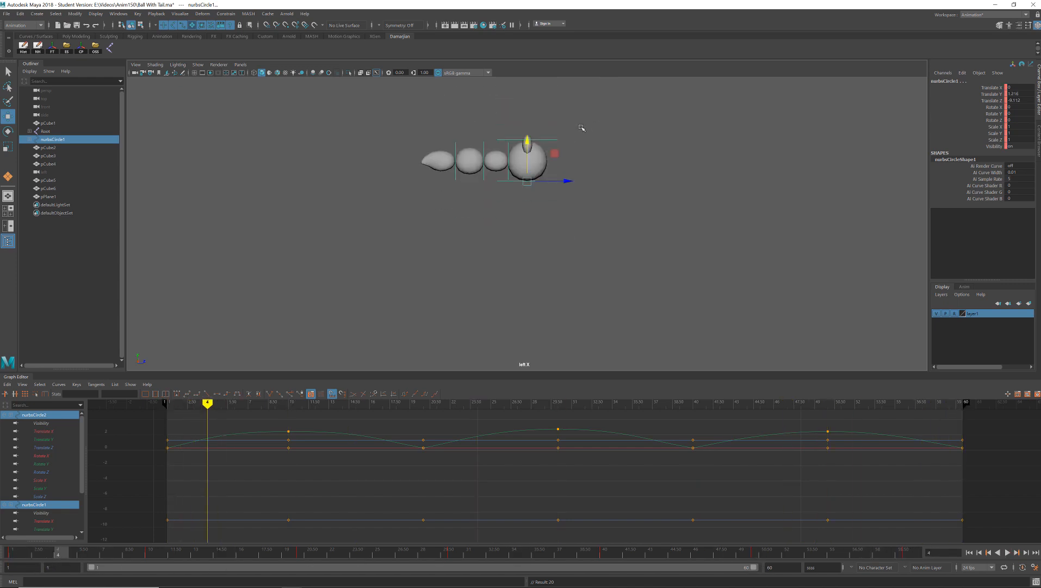
pyautogui.moveTo(581, 128); pyautogui.dragTo(550, 152)
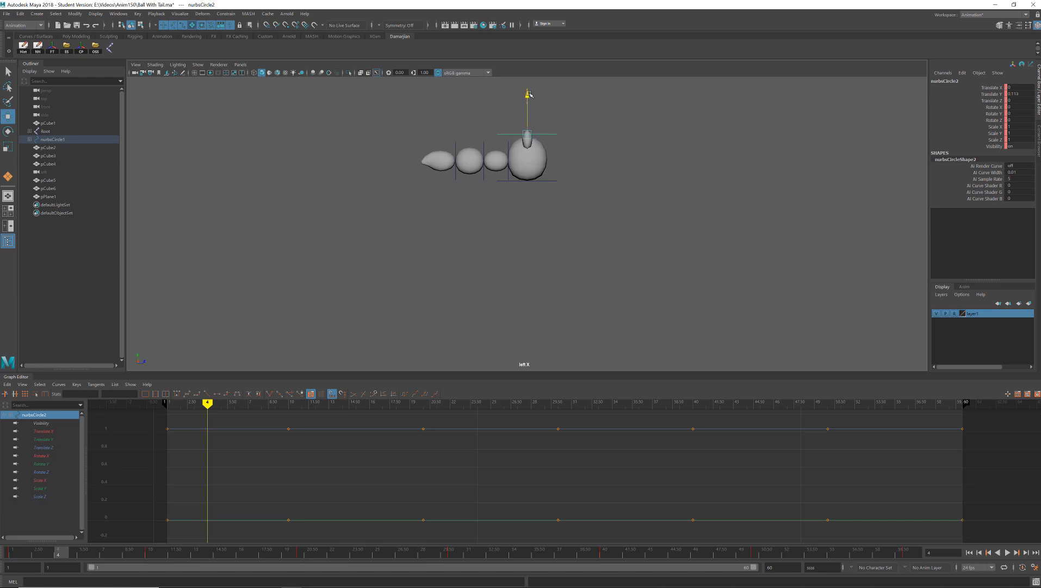
pyautogui.doubleClick(1030, 93)
pyautogui.write('.15')
pyautogui.press('Return')
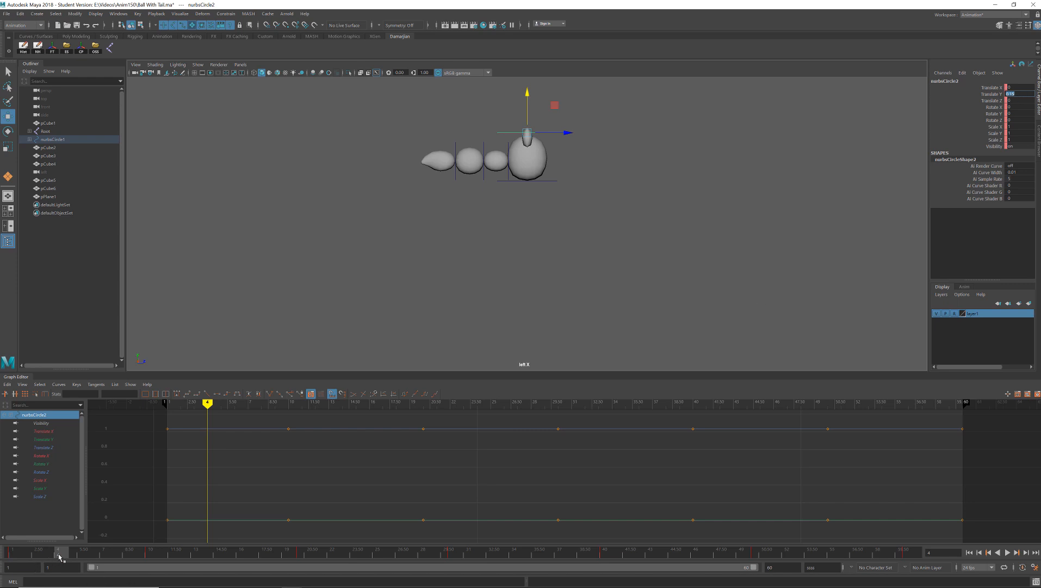
pyautogui.write('ss')
pyautogui.hotkey('alt', 'v')
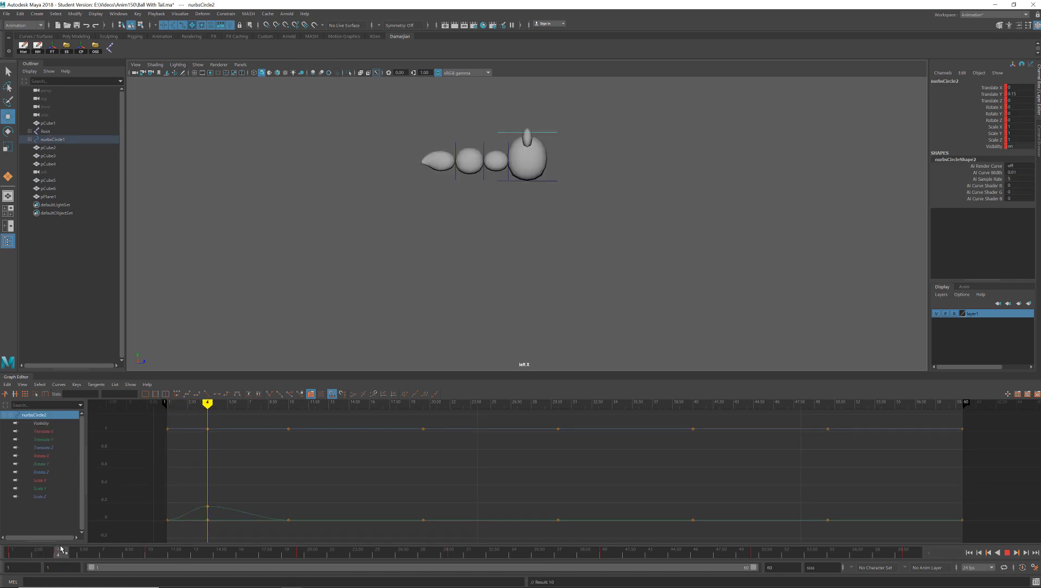
# - Carry the top control's stretch pose from frame 4 to frame 14 and key it there
pyautogui.moveTo(61, 546)
pyautogui.mouseDown()
pyautogui.moveTo(61, 557)
pyautogui.moveTo(150, 562)
pyautogui.moveTo(64, 557)
pyautogui.mouseUp()
pyautogui.click(210, 555)
pyautogui.press('s')
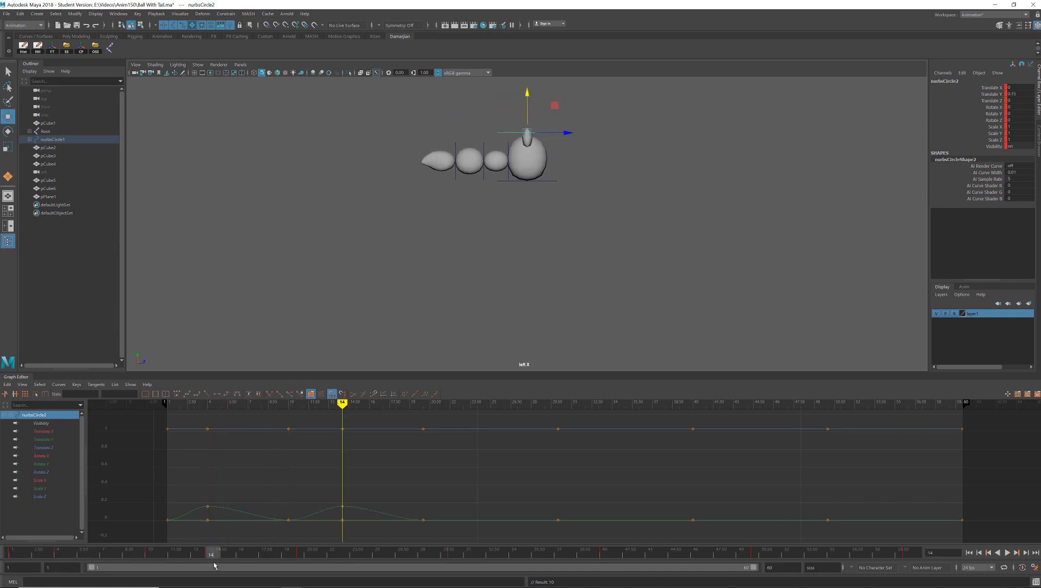
# - Try a stronger stretch at frame 4 by setting the top control's Translate Y to 0.2
pyautogui.moveTo(191, 554); pyautogui.dragTo(58, 567)
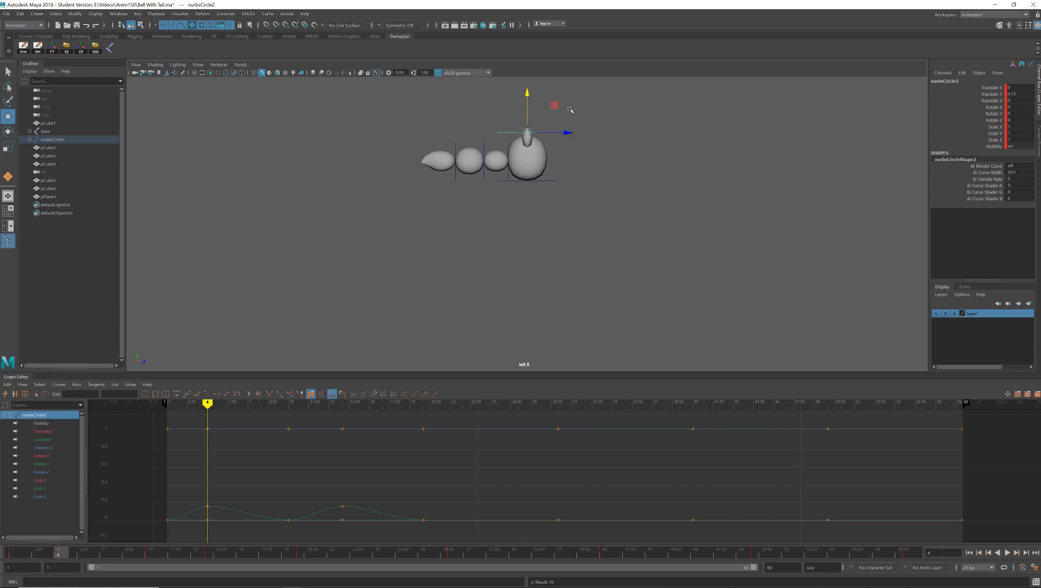
pyautogui.click(1025, 94)
pyautogui.write('2')
pyautogui.press('Return')
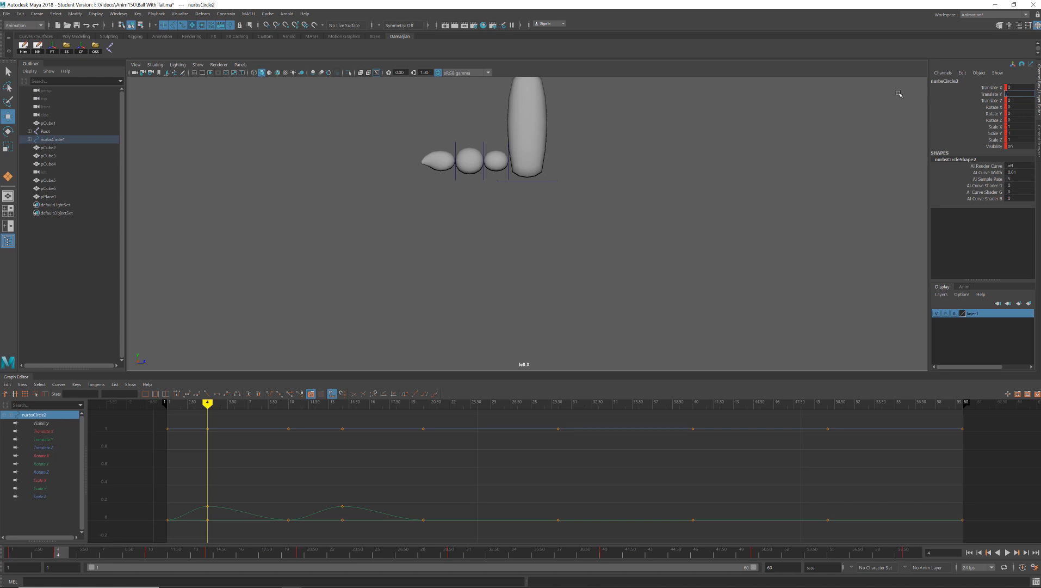
pyautogui.write('0.2')
pyautogui.press('Return')
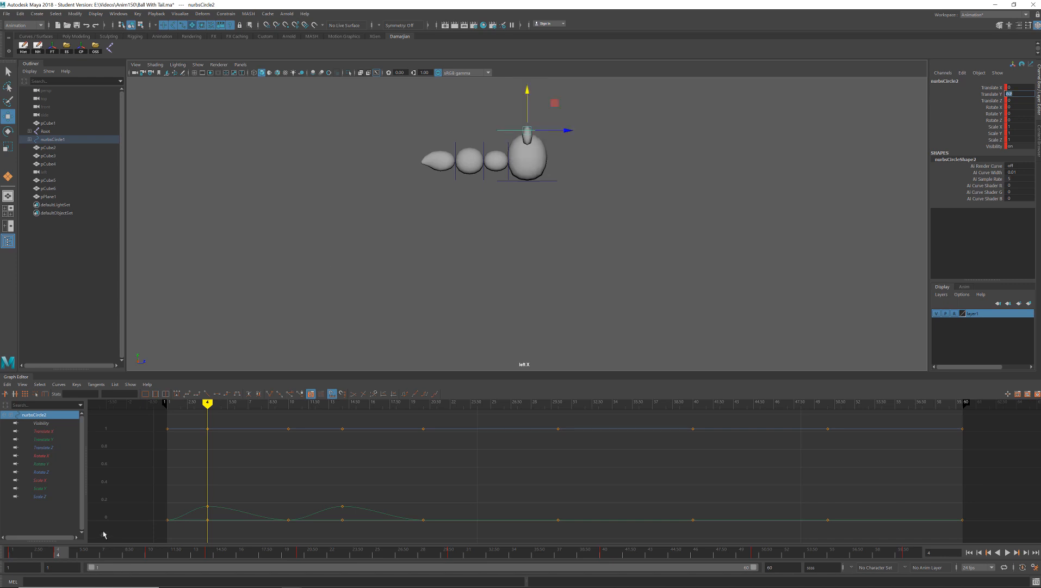
# - Delete the top control's key at frame 14 and scrub from frame 10 to 14 to check the fall
pyautogui.moveTo(63, 554); pyautogui.dragTo(214, 557)
pyautogui.rightClick(214, 557)
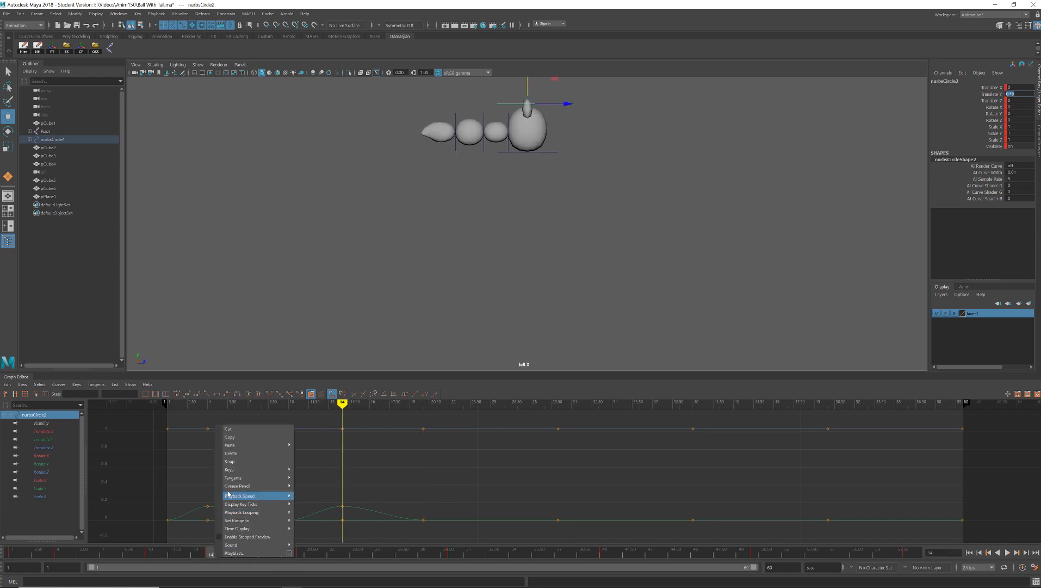
pyautogui.click(231, 455)
pyautogui.moveTo(119, 553); pyautogui.dragTo(147, 559)
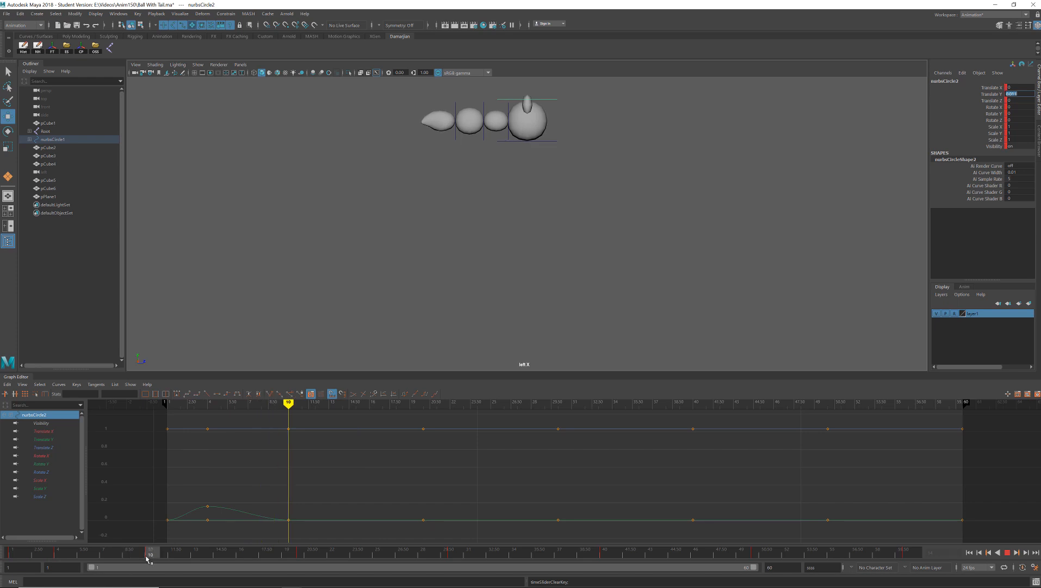
pyautogui.moveTo(147, 558); pyautogui.dragTo(211, 562)
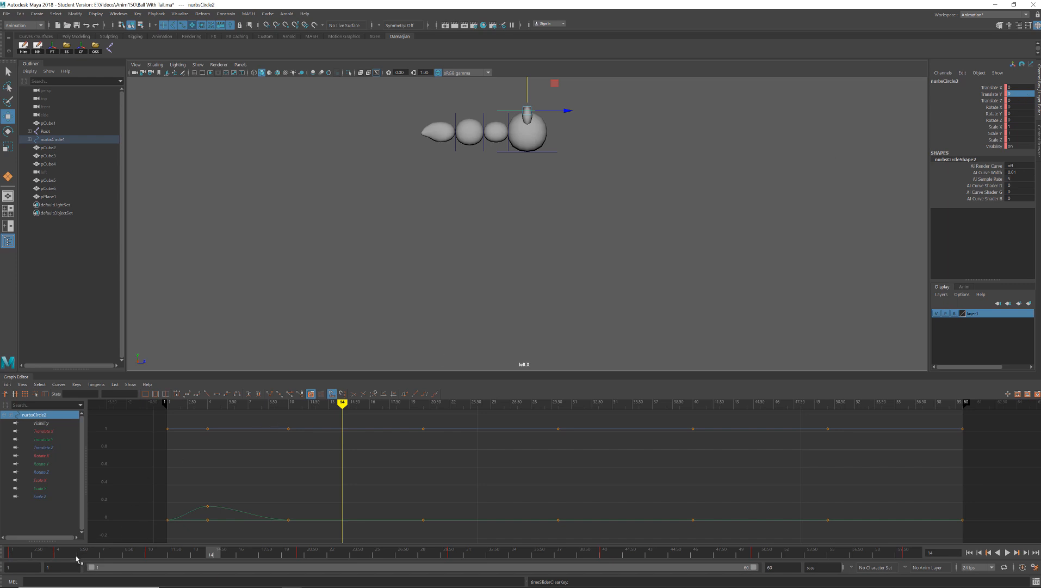
# - Reapply the top control's frame 4 stretch pose at frame 14 and key it
pyautogui.moveTo(77, 558)
pyautogui.mouseDown()
pyautogui.moveTo(44, 556)
pyautogui.moveTo(59, 555)
pyautogui.mouseUp()
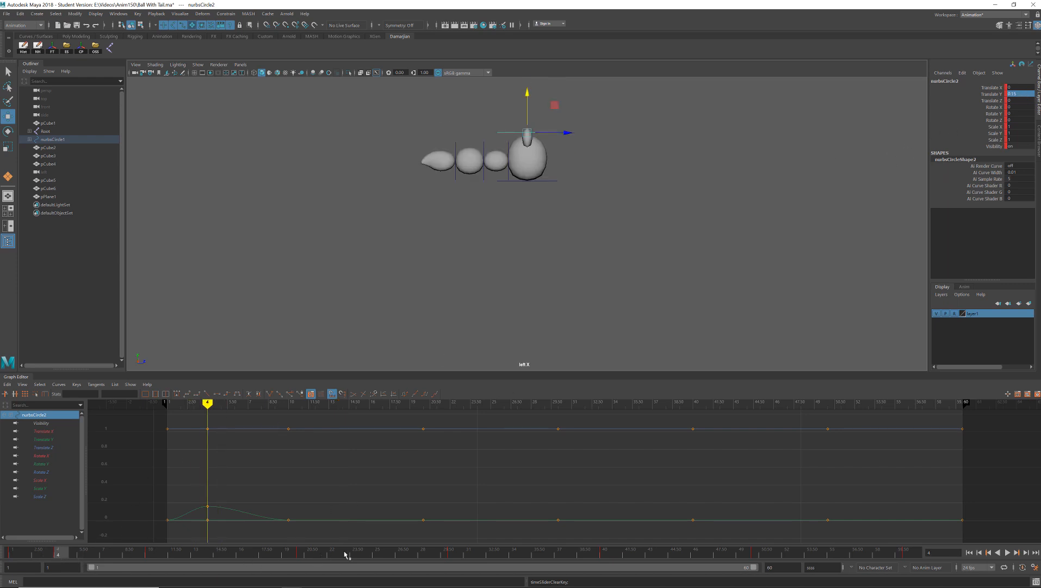
pyautogui.moveTo(207, 555); pyautogui.dragTo(209, 555)
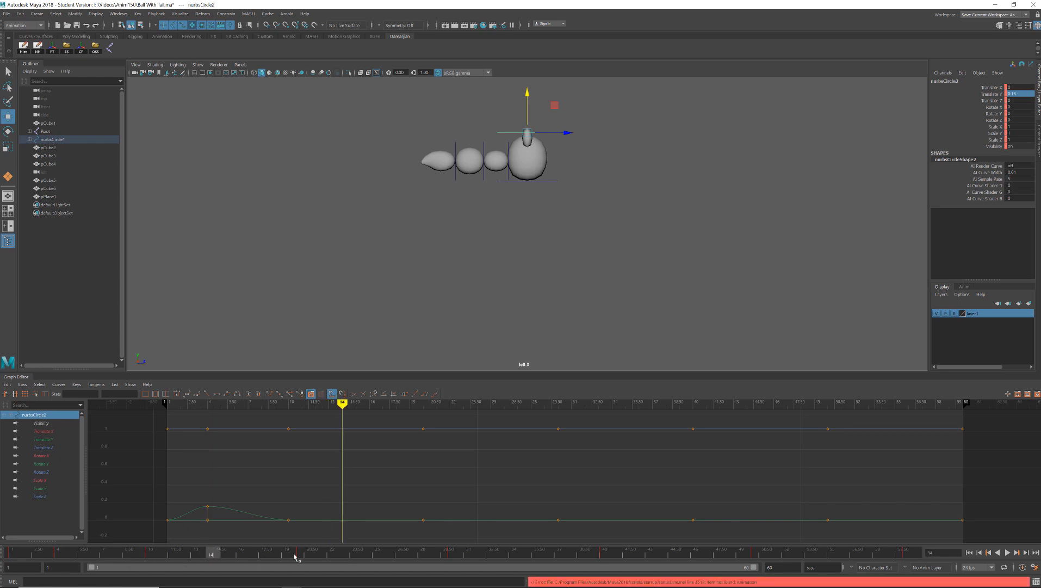
pyautogui.press('s')
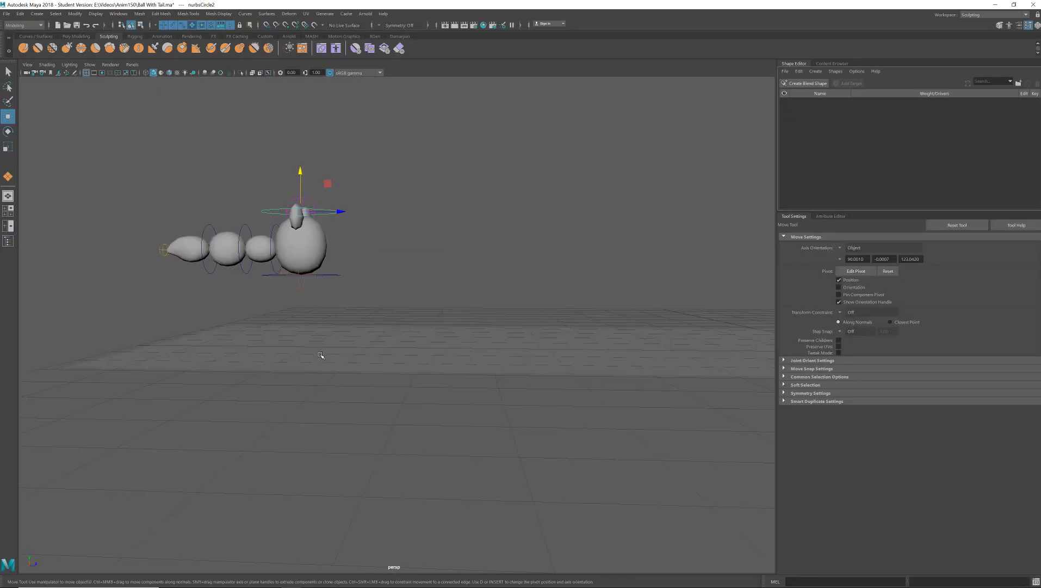
# - Play the animation, return to the side view and play it again to check the stretch
pyautogui.keyDown('alt'); pyautogui.moveTo(322, 354); pyautogui.dragTo(319, 363); pyautogui.keyUp('alt')
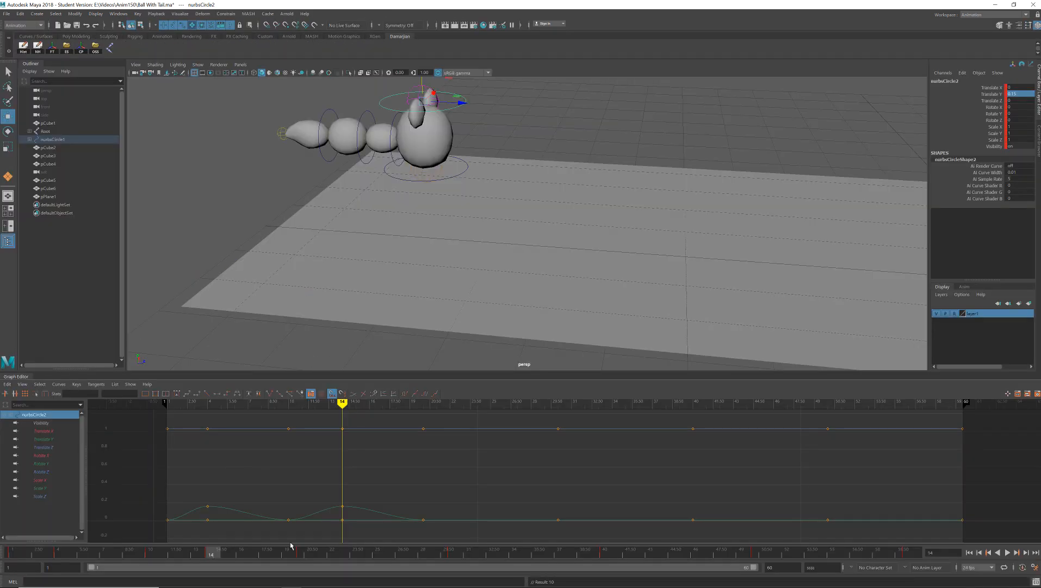
pyautogui.hotkey('alt', 'v')
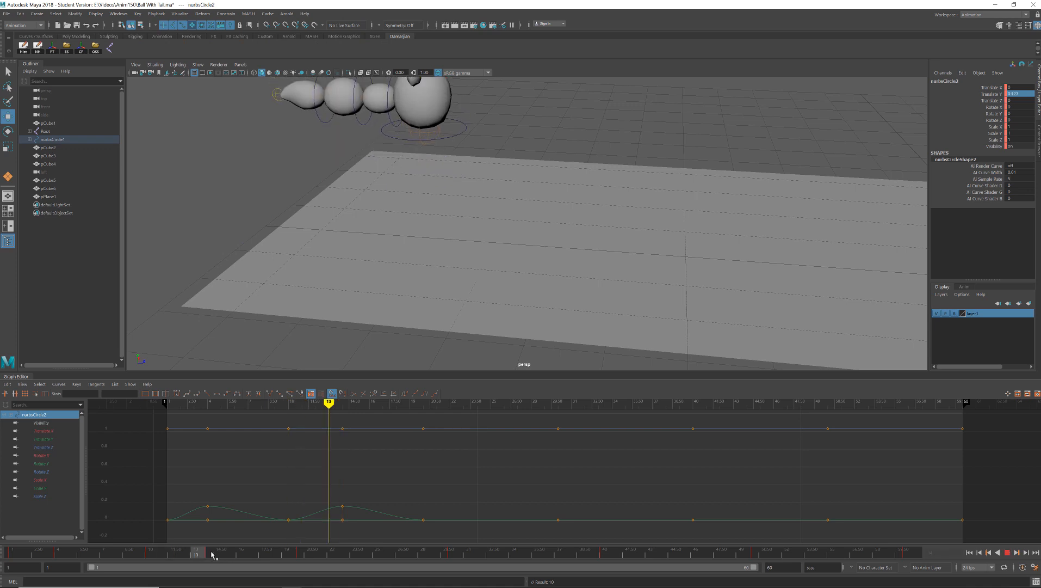
pyautogui.hotkey('alt', 'v')
pyautogui.keyDown('alt'); pyautogui.moveTo(411, 260); pyautogui.dragTo(469, 167); pyautogui.keyUp('alt')
pyautogui.press('space')
pyautogui.click(510, 187)
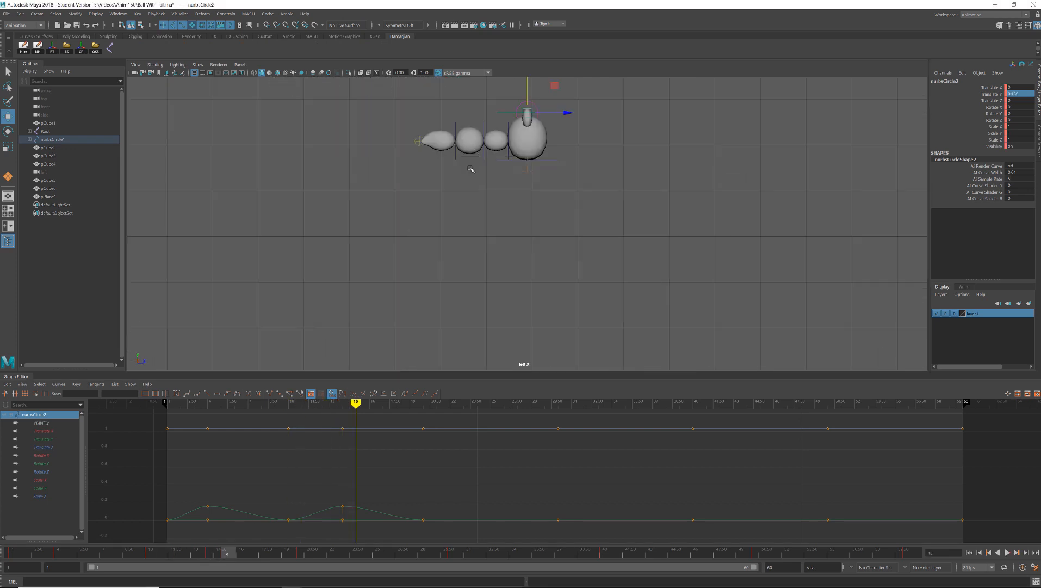
pyautogui.keyDown('alt'); pyautogui.moveTo(541, 172); pyautogui.dragTo(508, 202, button='middle'); pyautogui.keyUp('alt')
pyautogui.hotkey('alt', 'shift', 'v')
pyautogui.hotkey('alt', 'v')
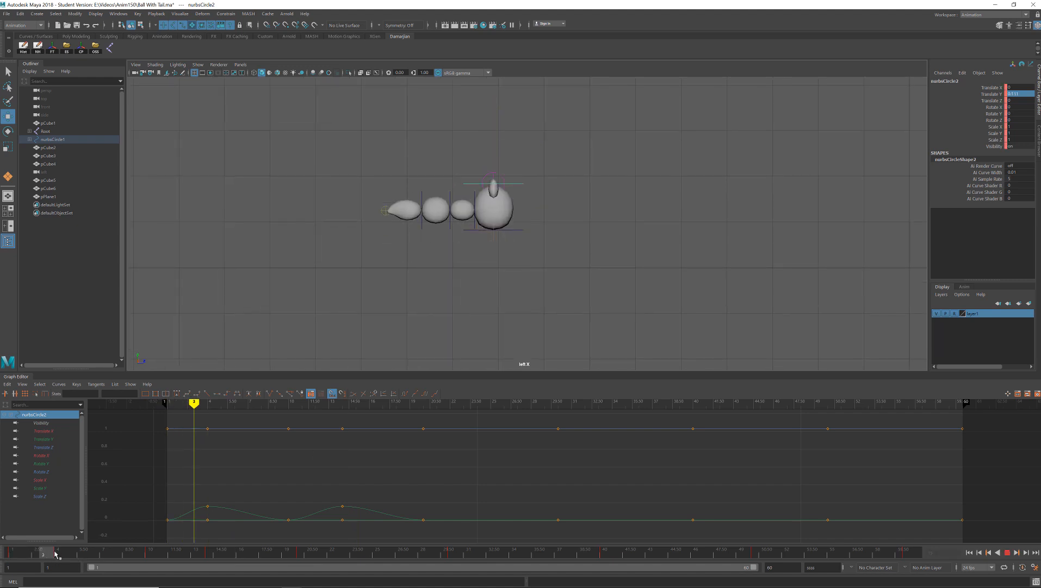
# - Copy the top control's stretch pose from frame 14 to frames 24, 34, 44 and 54, keying each one
pyautogui.moveTo(104, 554)
pyautogui.mouseDown()
pyautogui.moveTo(307, 566)
pyautogui.moveTo(214, 560)
pyautogui.mouseUp()
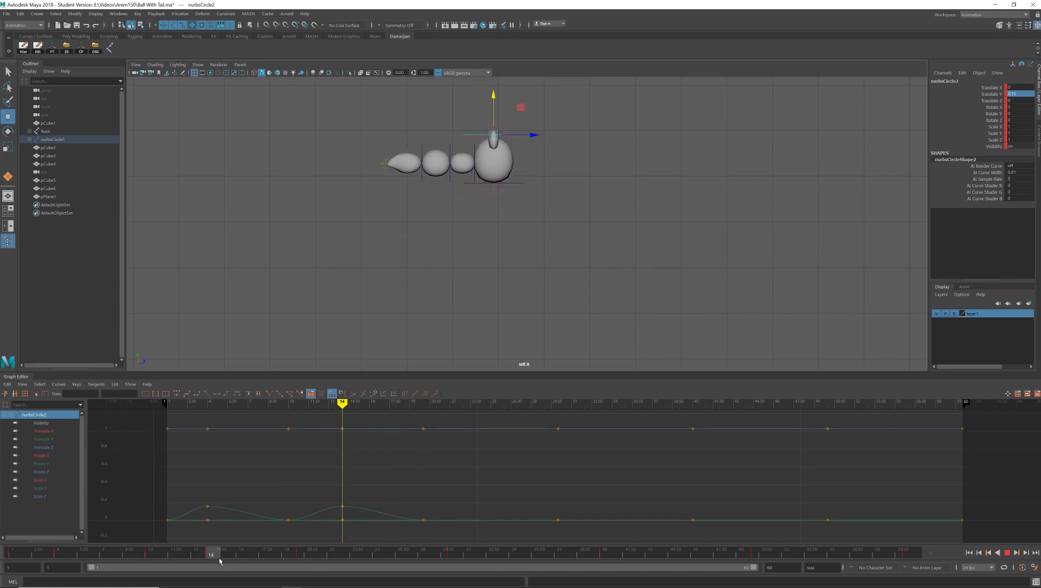
pyautogui.moveTo(337, 555); pyautogui.dragTo(364, 556)
pyautogui.press('s')
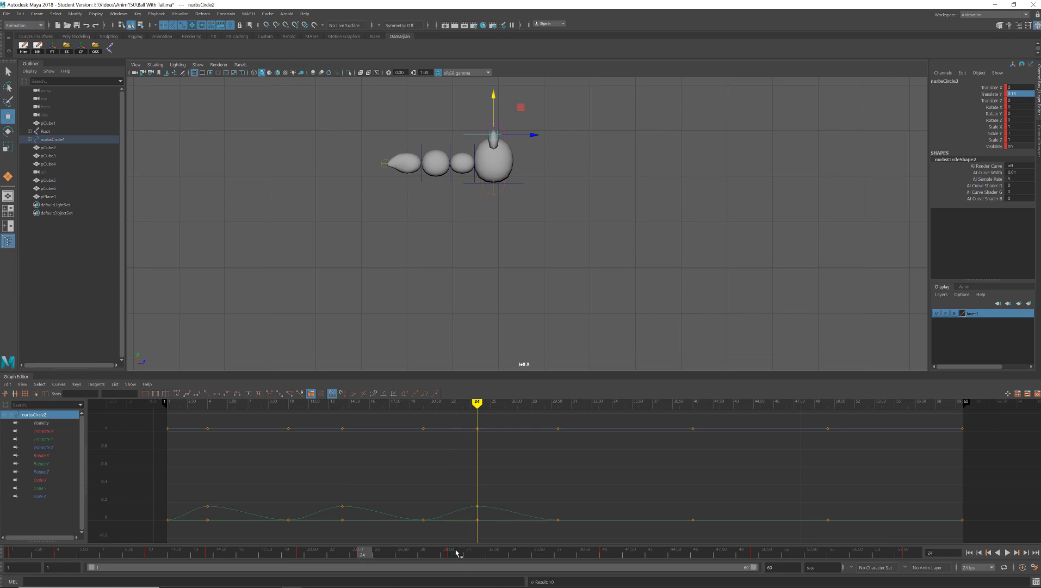
pyautogui.click(517, 555)
pyautogui.press('s')
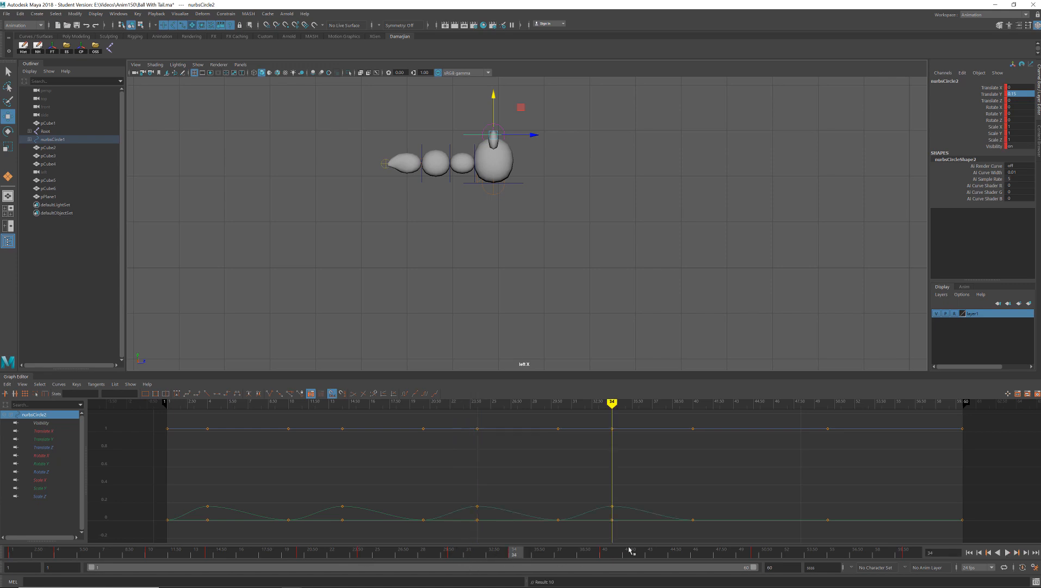
pyautogui.click(663, 556)
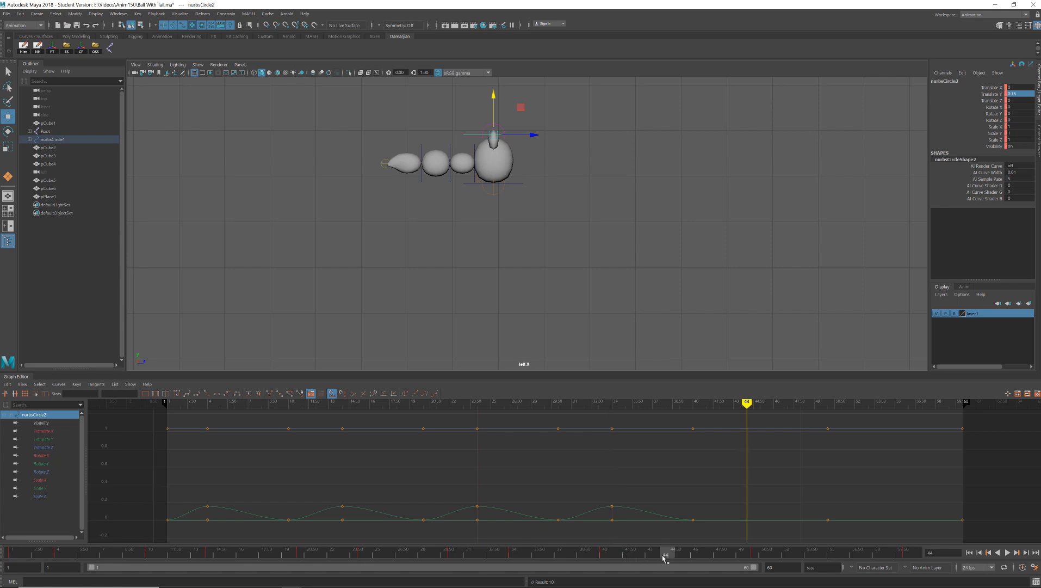
pyautogui.press('s')
pyautogui.moveTo(794, 555); pyautogui.dragTo(819, 554)
pyautogui.press('s')
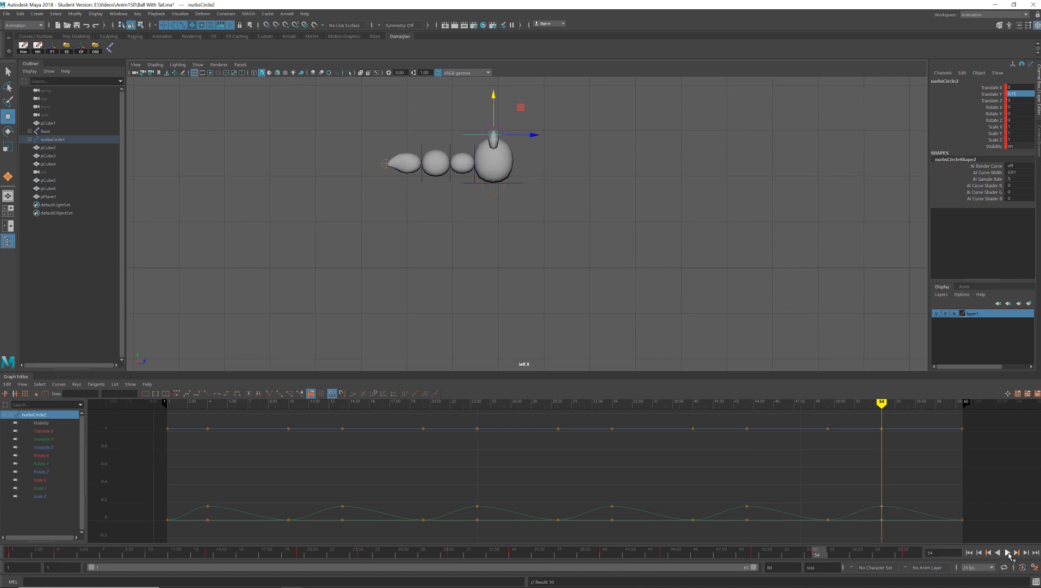
# - Play the whole bounce, return to frame 1 and isolate the top control's Translate Y curve for review
pyautogui.click(1007, 553)
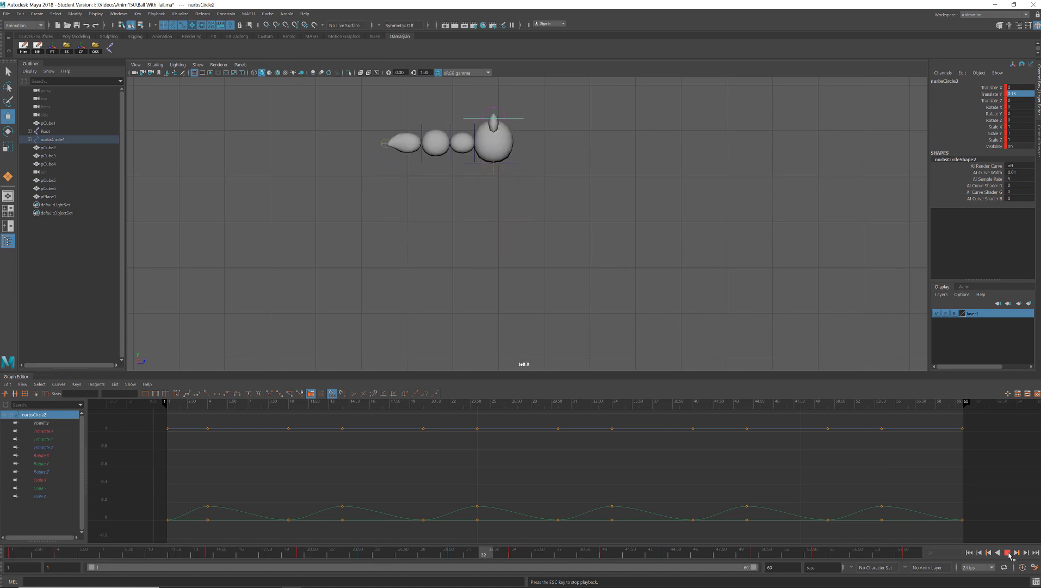
pyautogui.click(1008, 553)
pyautogui.moveTo(46, 558); pyautogui.dragTo(16, 532)
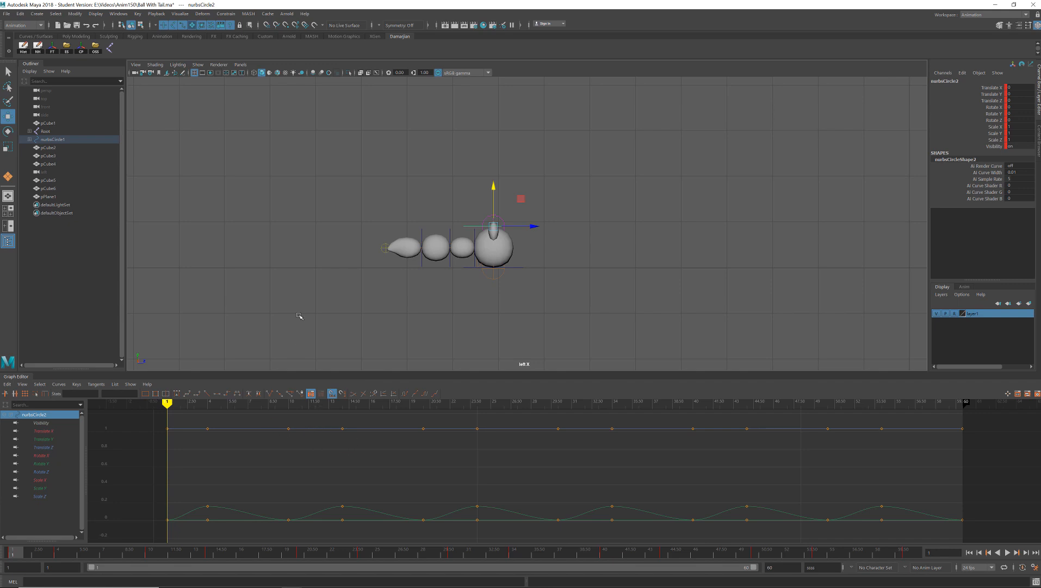
pyautogui.keyDown('alt'); pyautogui.moveTo(299, 316); pyautogui.dragTo(302, 295, button='middle'); pyautogui.keyUp('alt')
pyautogui.click(44, 439)
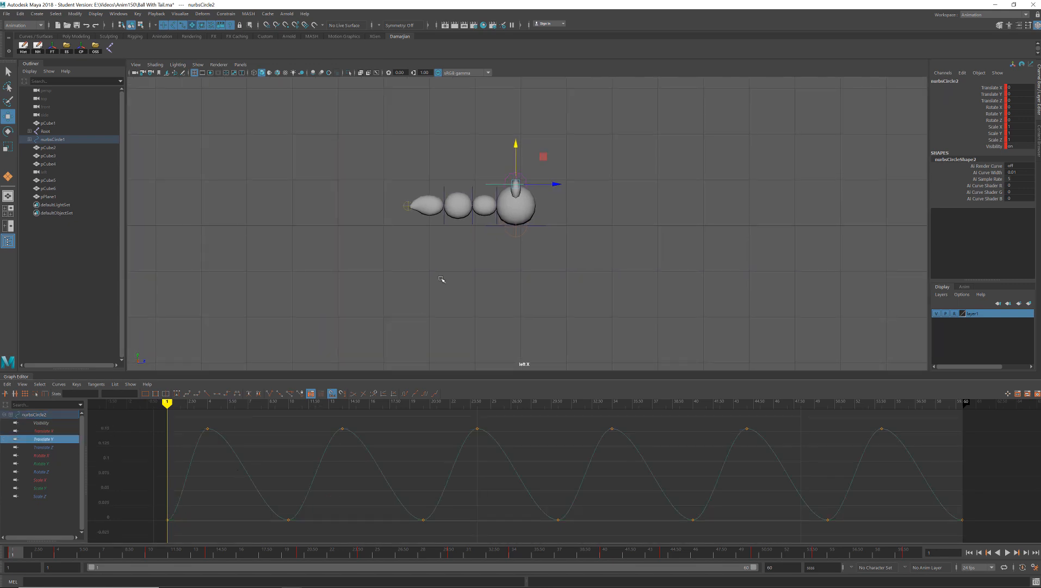
pyautogui.keyDown('alt'); pyautogui.moveTo(499, 298); pyautogui.dragTo(509, 282, button='middle'); pyautogui.keyUp('alt')
pyautogui.scroll(1, 522, 267)
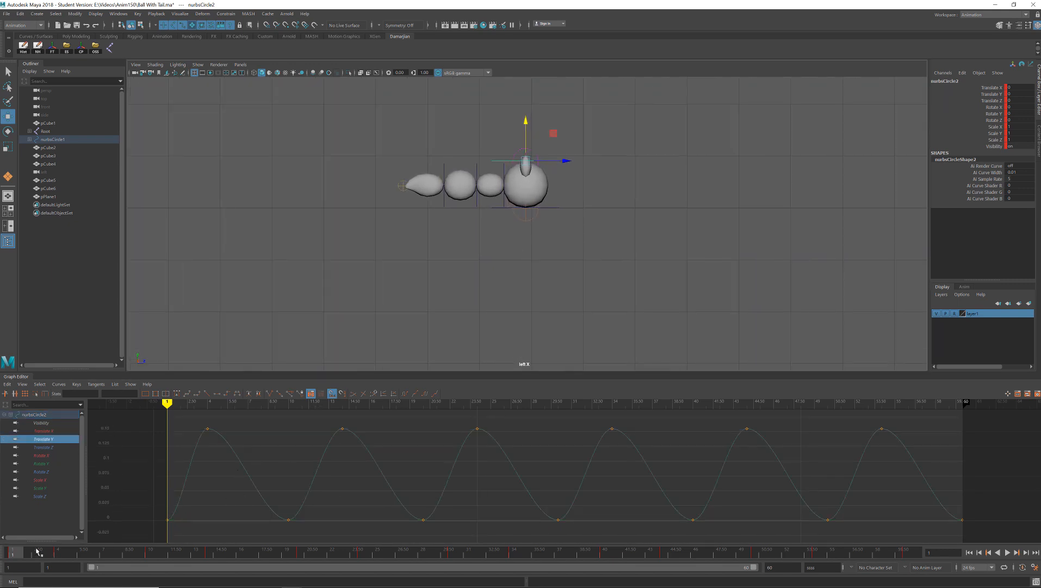
# - Select the main control, carry its frame 1 pose to frame 2 and key it there
pyautogui.hotkey('alt', 'v')
pyautogui.hotkey('alt', 'v')
pyautogui.moveTo(589, 194); pyautogui.dragTo(552, 231)
pyautogui.press('f')
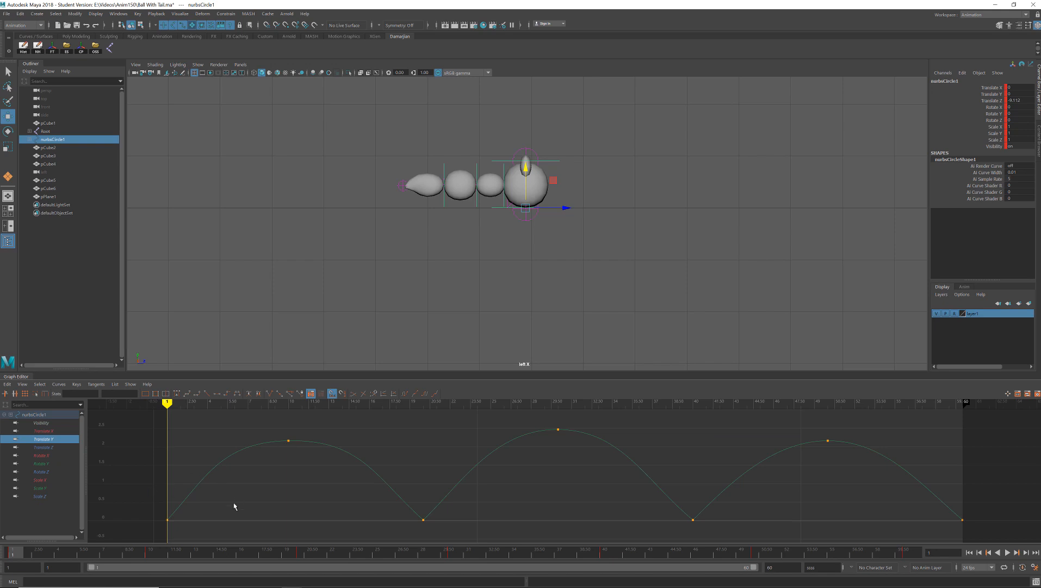
pyautogui.click(35, 553)
pyautogui.hotkey('alt', 'v')
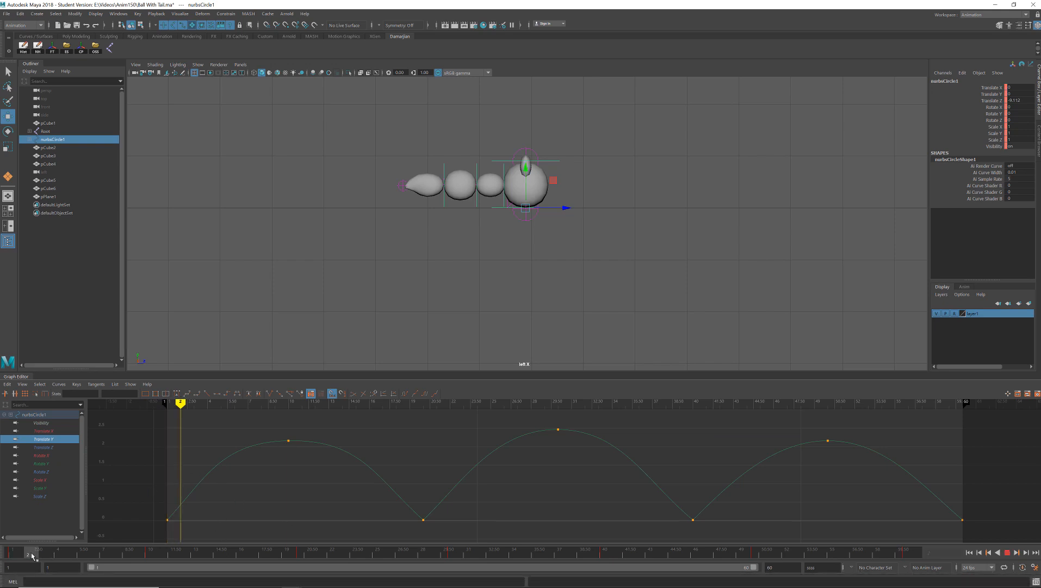
pyautogui.hotkey('alt', 'v')
pyautogui.press('s')
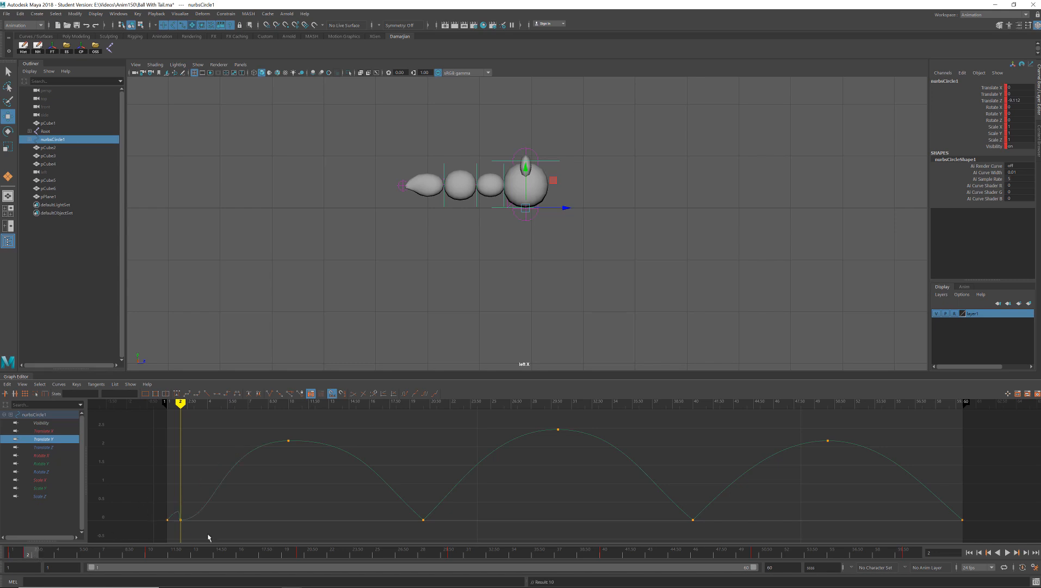
# - Set flat tangents on the main control's Translate Y keys at frames 1 and 2
pyautogui.click(181, 520)
pyautogui.click(217, 393)
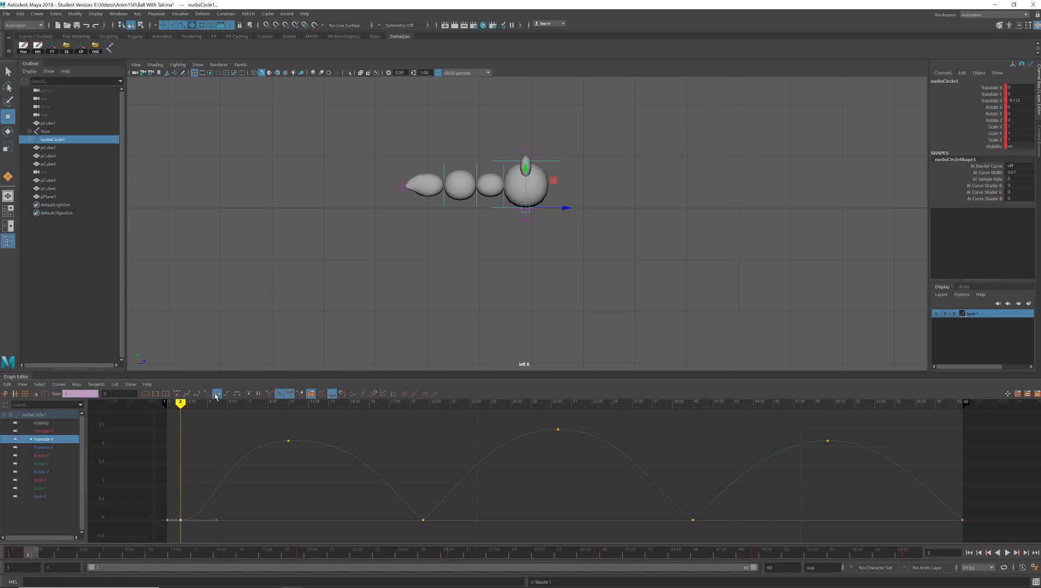
pyautogui.moveTo(28, 554)
pyautogui.mouseDown()
pyautogui.moveTo(12, 553)
pyautogui.moveTo(28, 554)
pyautogui.mouseUp()
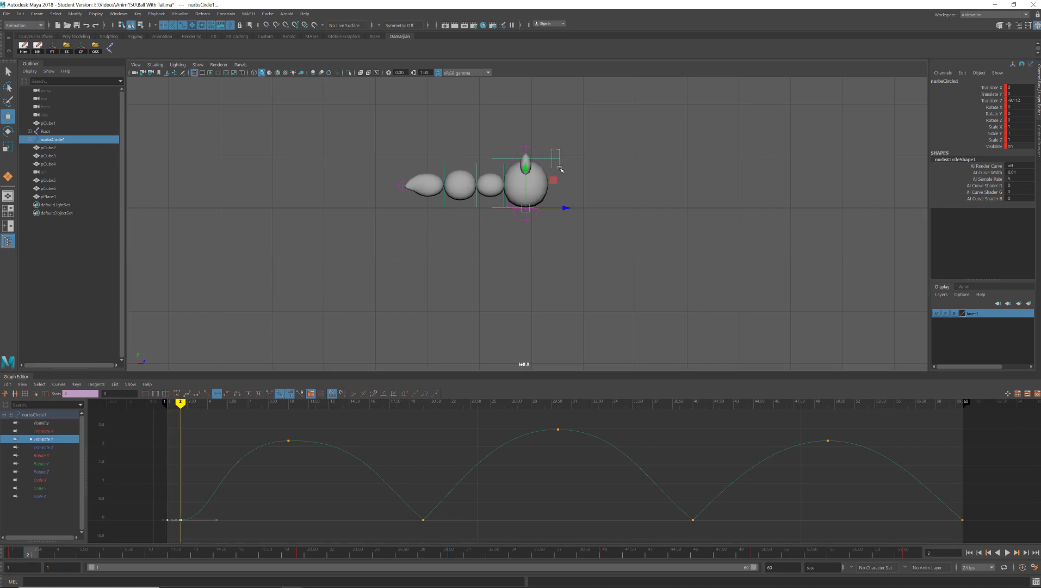
# - Select the top control and key it at frame 2
pyautogui.click(537, 193)
pyautogui.click(16, 553)
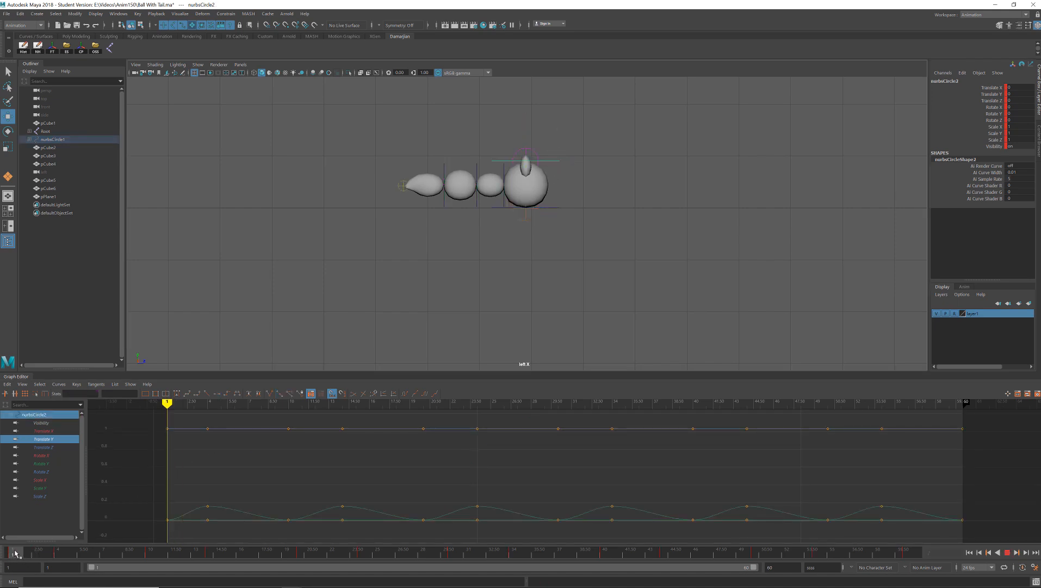
pyautogui.moveTo(15, 552)
pyautogui.mouseDown()
pyautogui.moveTo(28, 551)
pyautogui.moveTo(12, 552)
pyautogui.mouseUp()
pyautogui.click(33, 557)
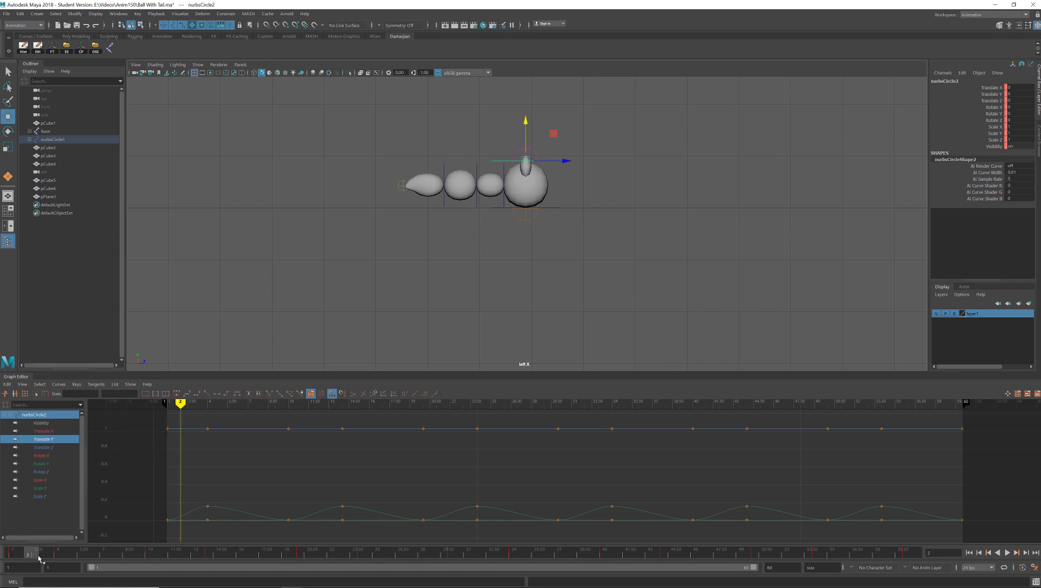
pyautogui.press('s')
# - Squash the ball at frame 2 by setting the top control's Translate Y to -0.2, and key that channel
pyautogui.moveTo(526, 121); pyautogui.dragTo(526, 129)
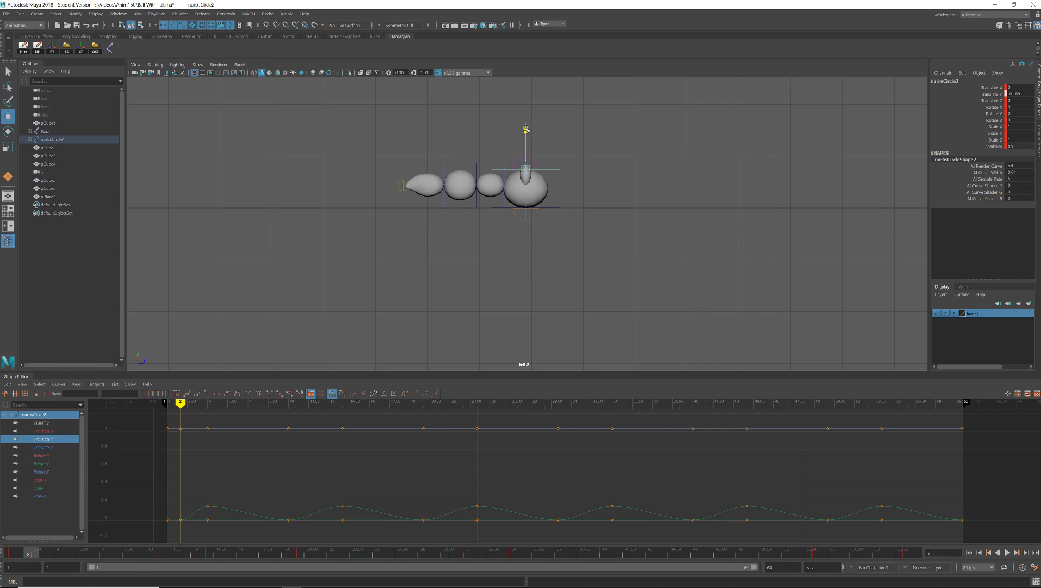
pyautogui.click(1016, 94)
pyautogui.write('-0.2')
pyautogui.press('Return')
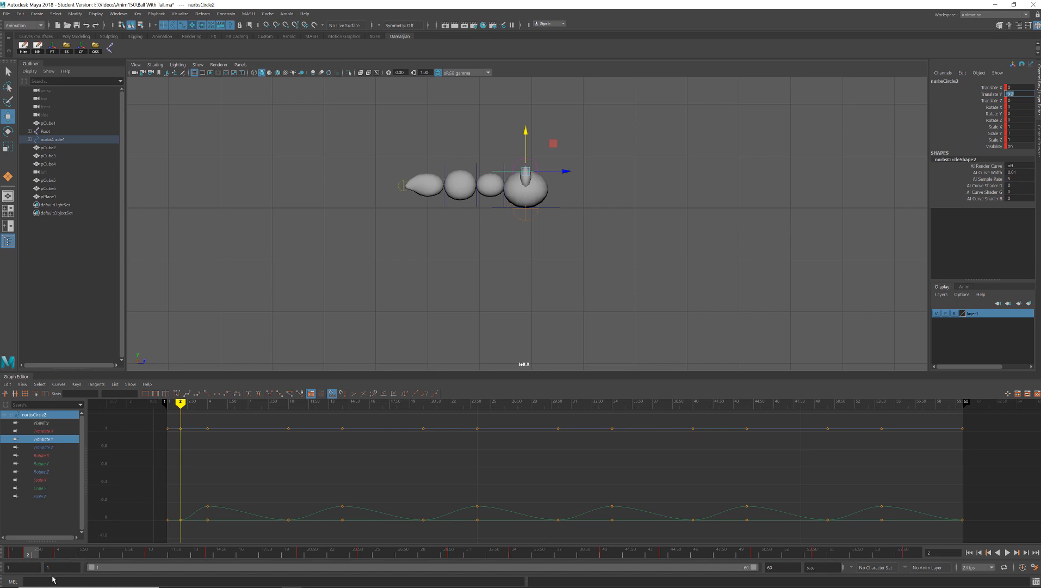
pyautogui.click(9, 554)
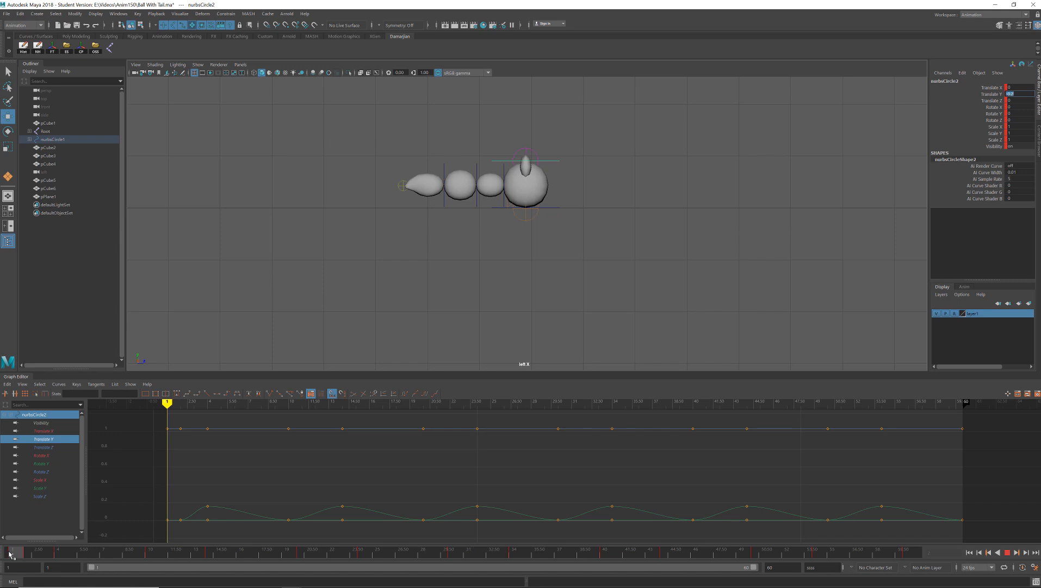
pyautogui.click(22, 556)
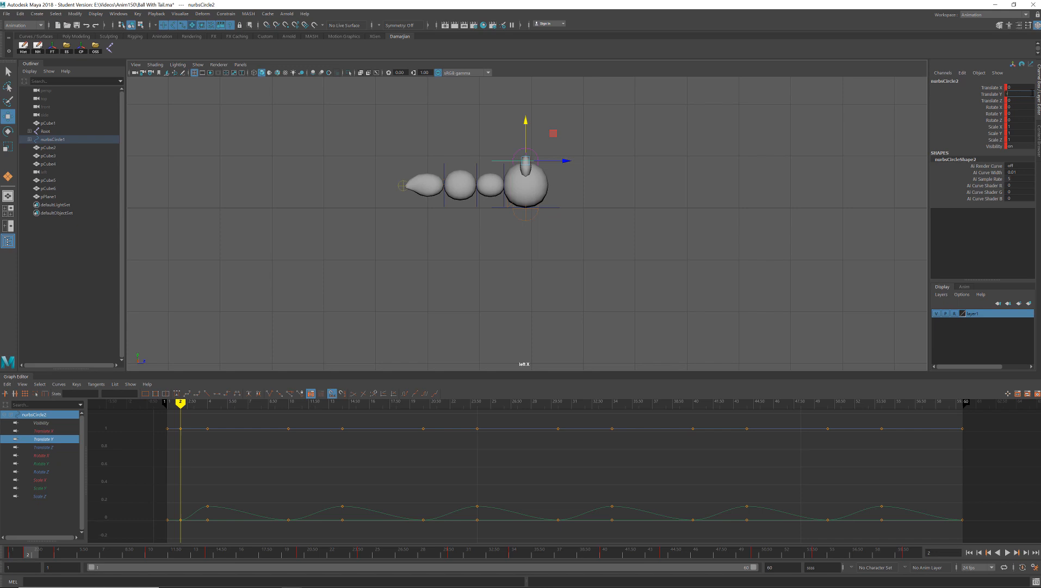
pyautogui.press('Return')
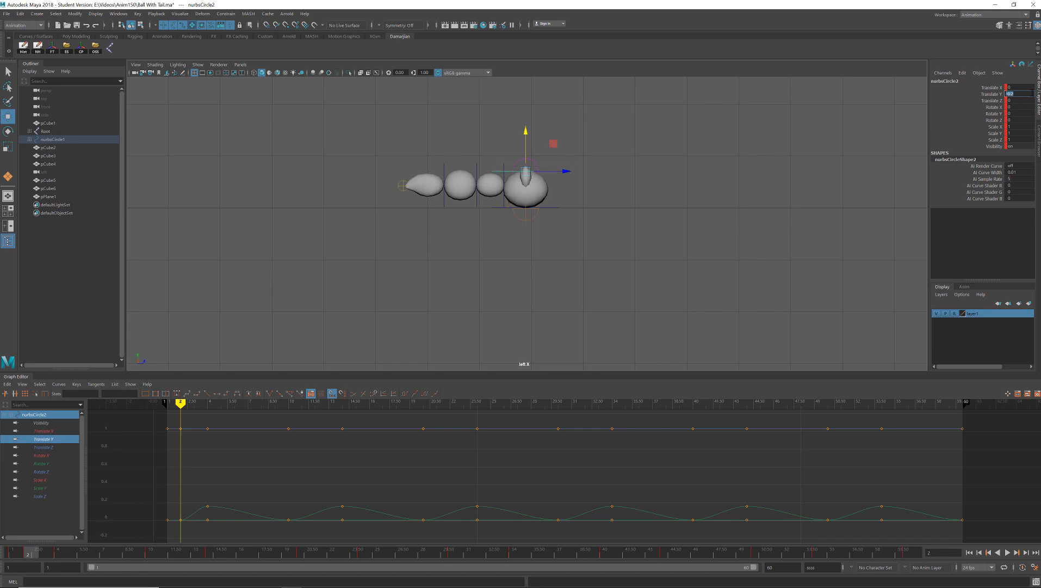
pyautogui.click(994, 95)
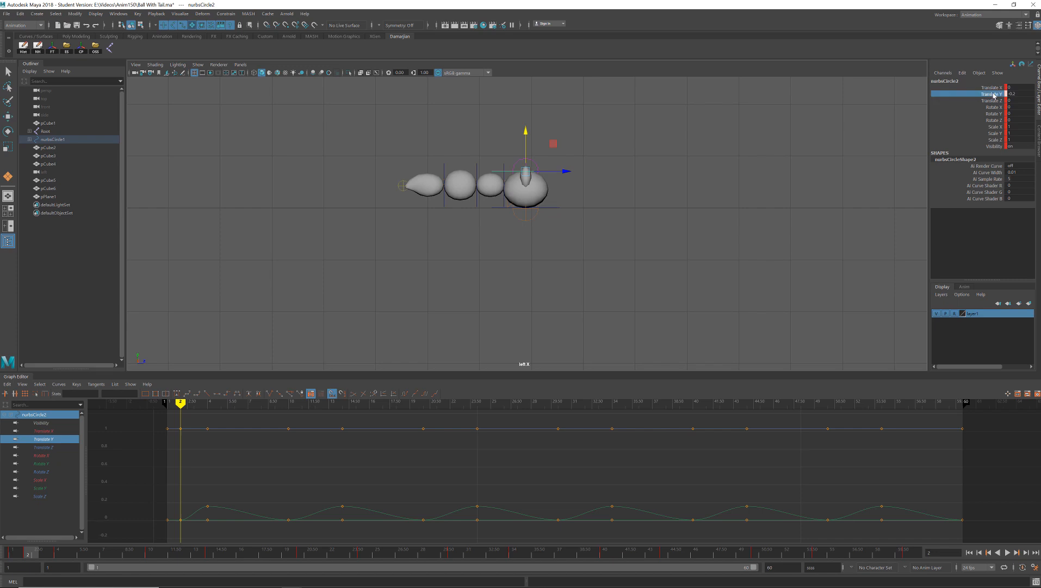
# - Carry the top control's squash pose from frame 2 to frame 1 and key it there
pyautogui.moveTo(36, 555); pyautogui.dragTo(302, 560)
pyautogui.middleClick(16, 554)
pyautogui.click(32, 554)
# - Copy the top control's squash pose from frame 2 to frames 20 and 21, keying both
pyautogui.click(302, 555)
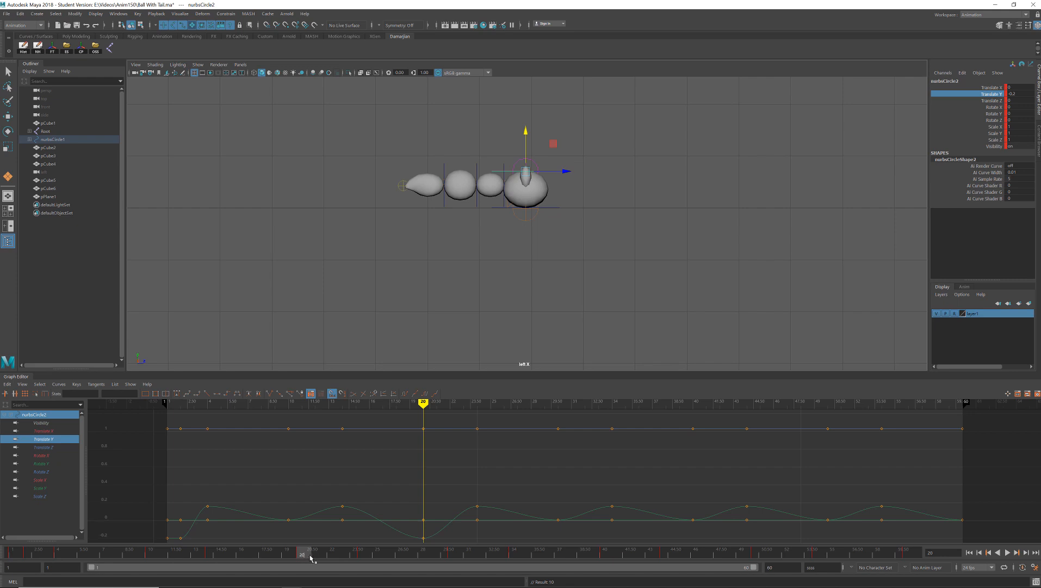
pyautogui.click(316, 556)
pyautogui.click(305, 555)
pyautogui.click(315, 557)
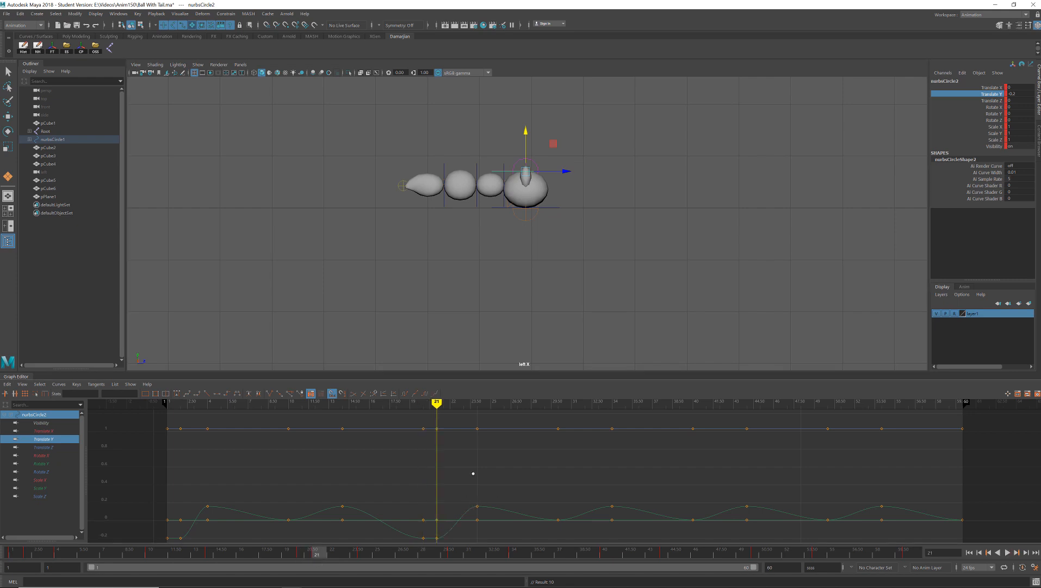
# - Select the main and top controls together and key their frame 20 pose at frame 21 as a hold
pyautogui.moveTo(314, 554)
pyautogui.mouseDown()
pyautogui.moveTo(289, 555)
pyautogui.moveTo(306, 557)
pyautogui.mouseUp()
pyautogui.moveTo(620, 156); pyautogui.dragTo(551, 260)
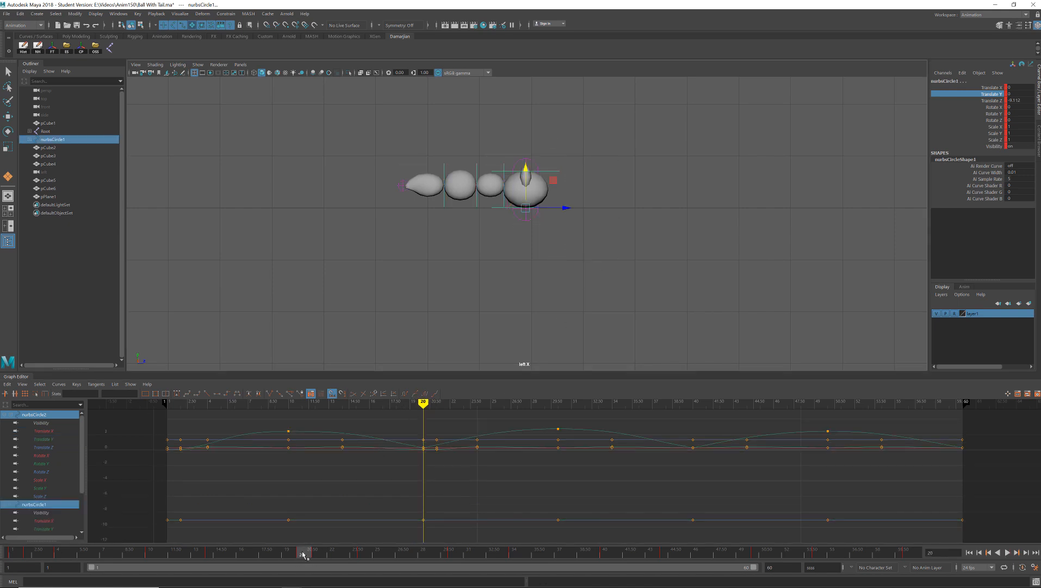
pyautogui.click(318, 555)
# - Carry both controls' squash pose from frame 20 to frame 40 and key it there
pyautogui.moveTo(319, 559); pyautogui.dragTo(166, 557)
pyautogui.moveTo(271, 564); pyautogui.dragTo(607, 566)
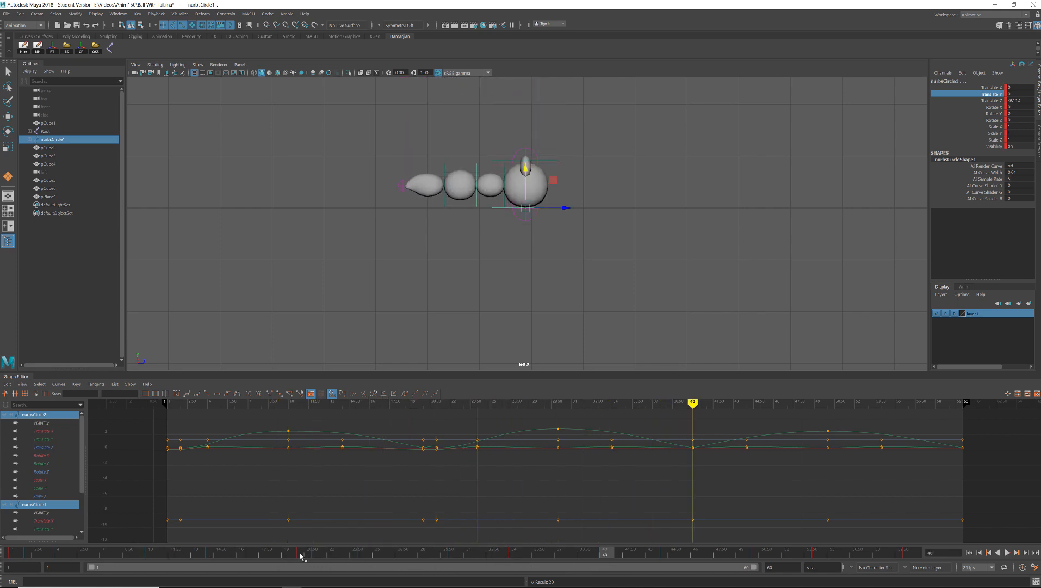
pyautogui.click(301, 554)
pyautogui.click(608, 555)
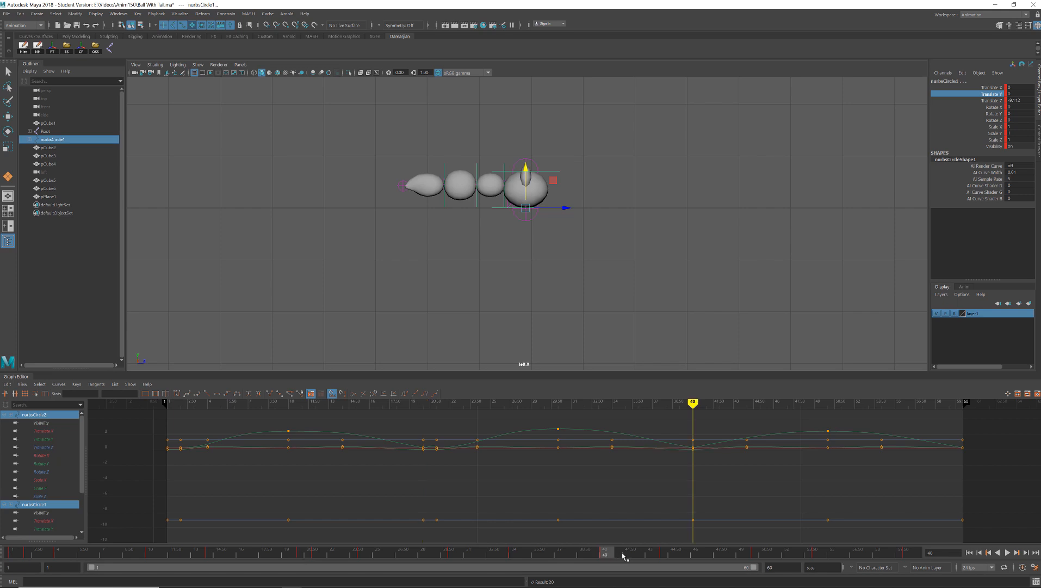
# - Key both controls' frame 40 squash pose as a hold at frame 41 and again at frames 60 and 59
pyautogui.click(623, 555)
pyautogui.press('s')
pyautogui.moveTo(623, 558); pyautogui.dragTo(901, 555)
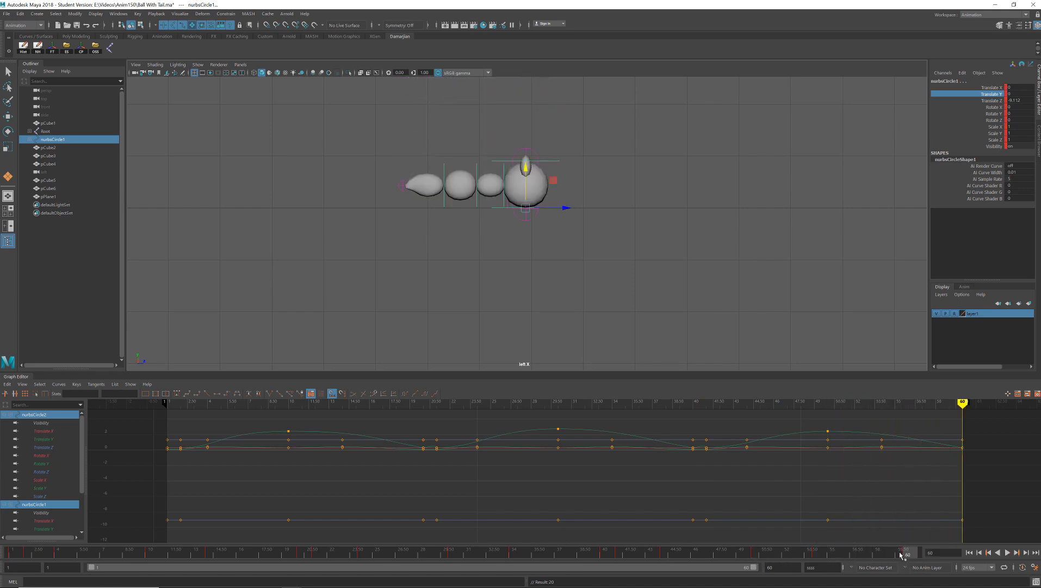
pyautogui.click(605, 554)
pyautogui.click(914, 554)
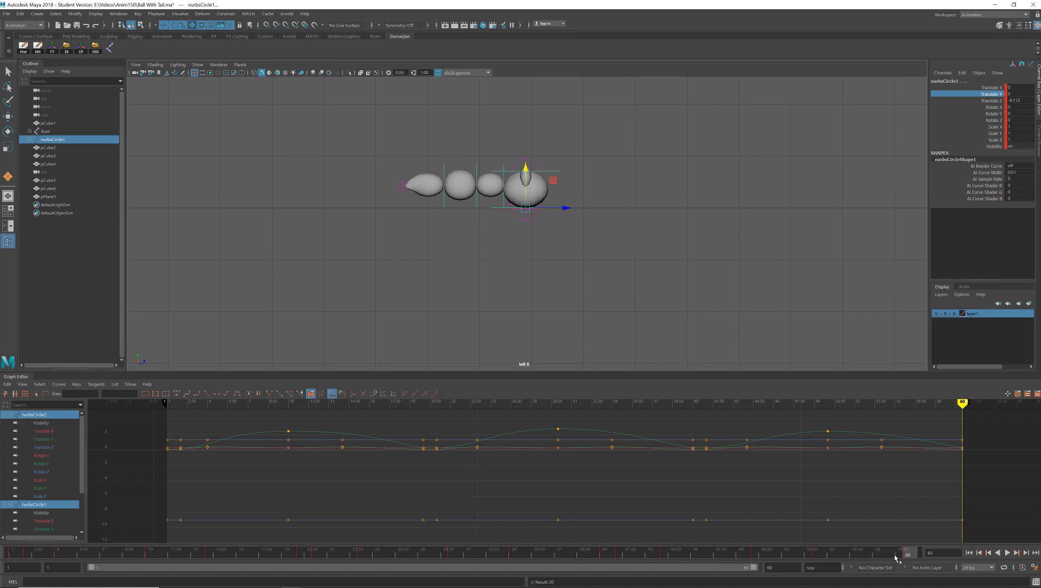
pyautogui.click(895, 554)
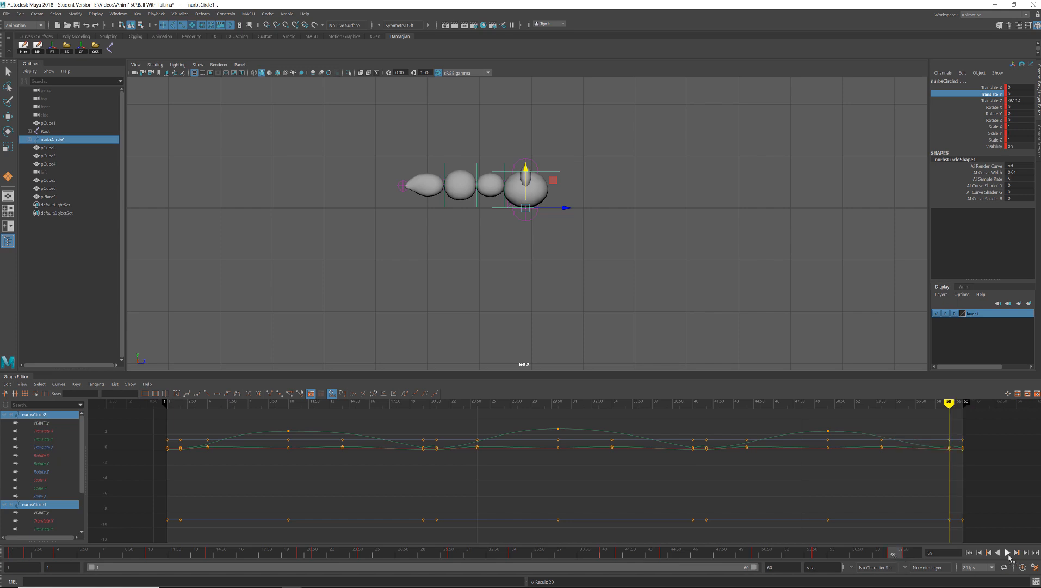
# - Play back the bounce and scrub through its frames to review the squash holds and stretches
pyautogui.click(1008, 553)
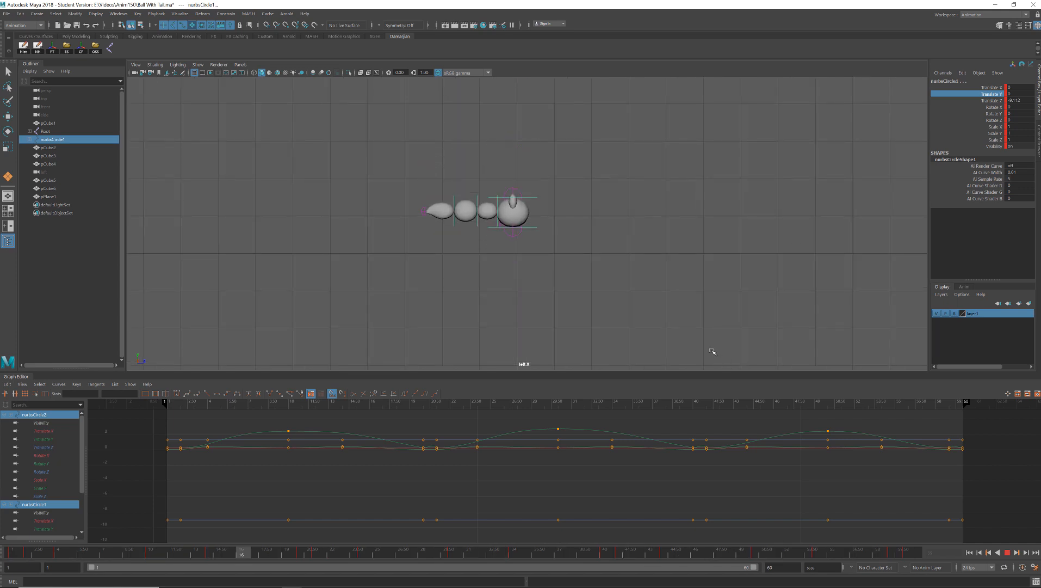
pyautogui.click(1006, 553)
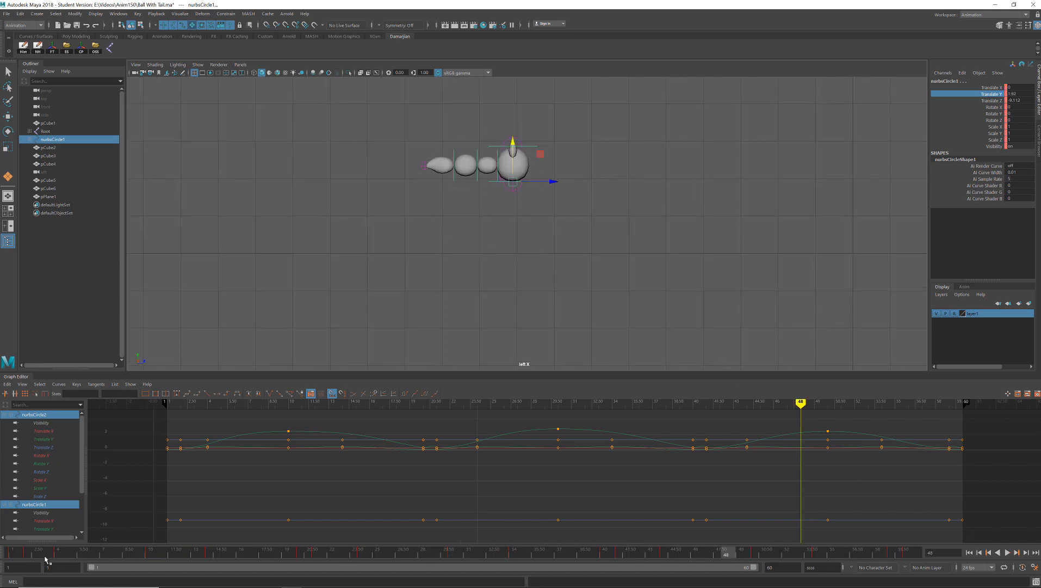
pyautogui.moveTo(8, 554); pyautogui.dragTo(575, 551)
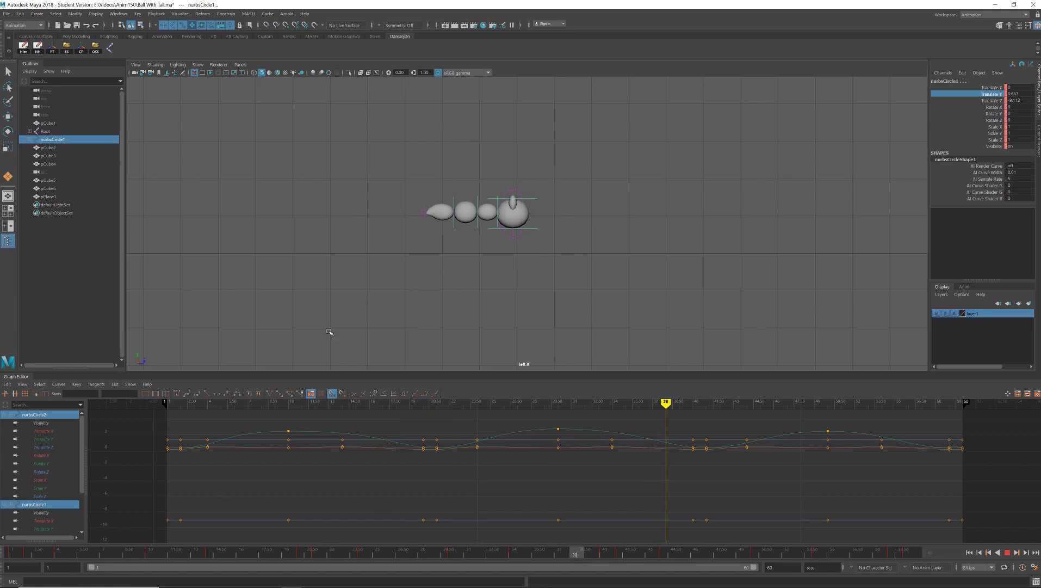
# - Save the scene and play the bounce animation back again
pyautogui.click(50, 439)
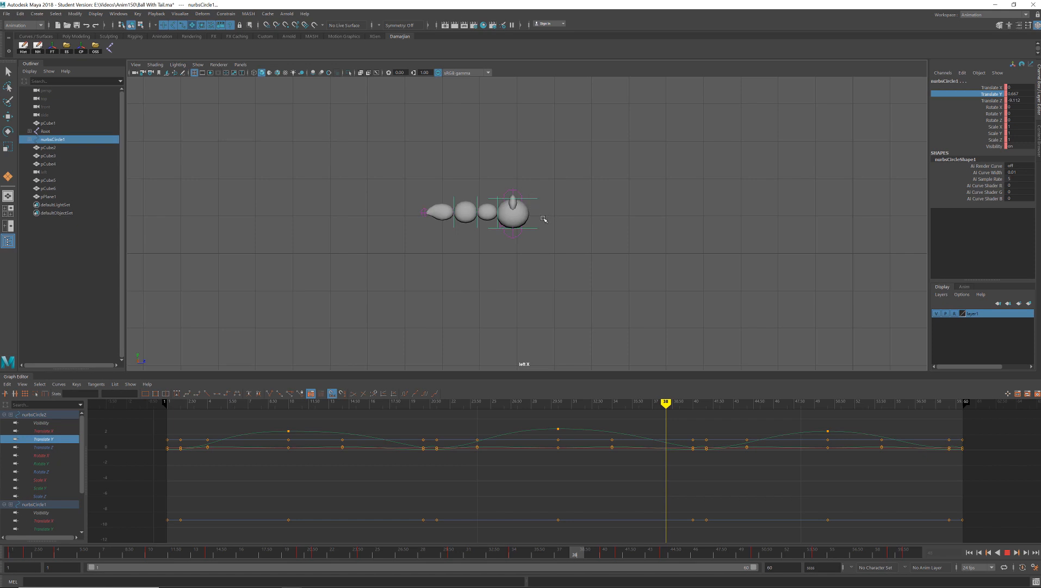
pyautogui.hotkey('ctrl', 's')
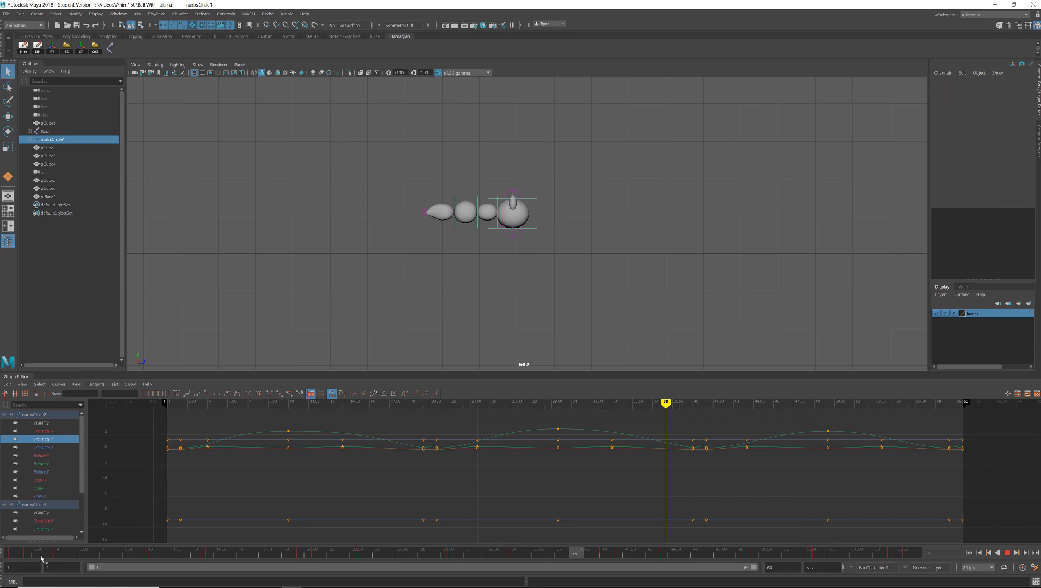
pyautogui.moveTo(41, 558)
pyautogui.mouseDown()
pyautogui.moveTo(22, 552)
pyautogui.moveTo(117, 552)
pyautogui.moveTo(42, 549)
pyautogui.mouseUp()
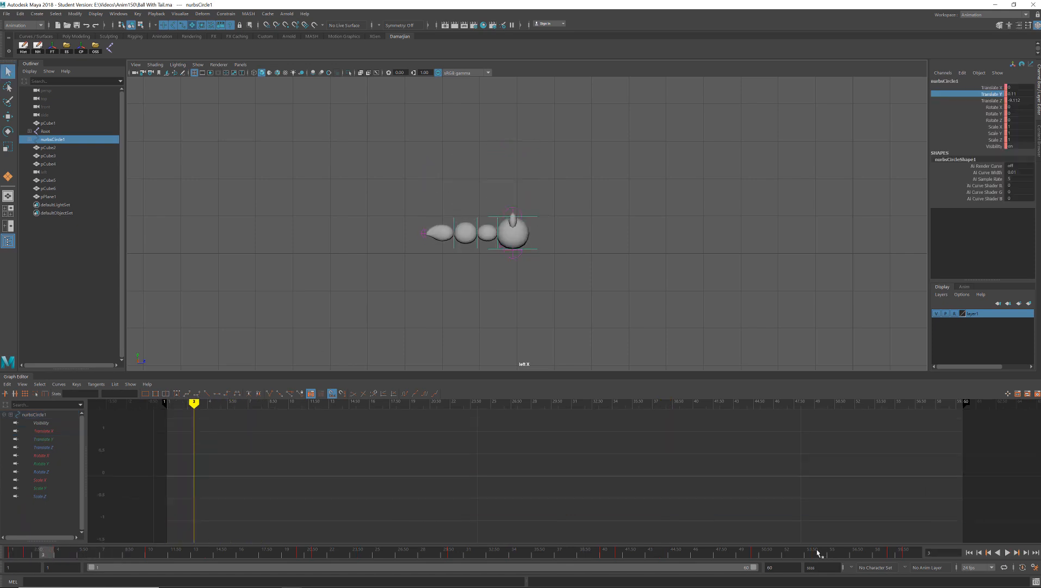
pyautogui.click(1008, 552)
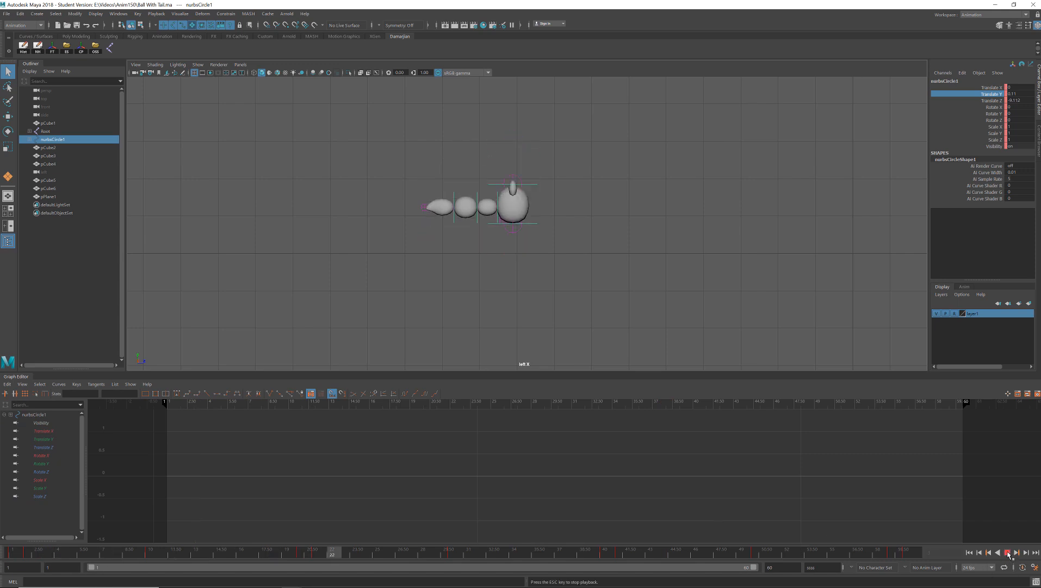
pyautogui.click(562, 192)
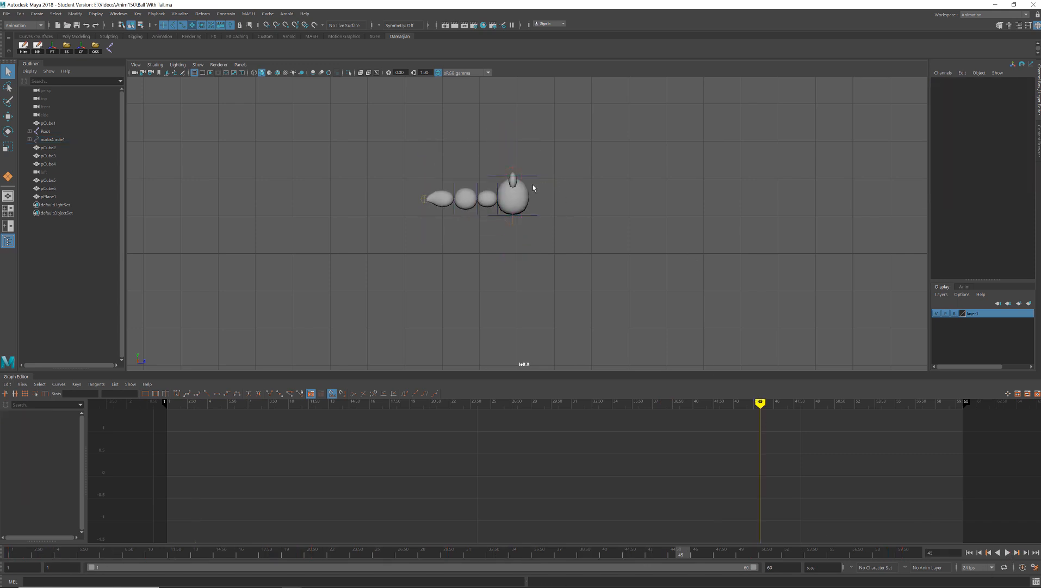
# - Isolate the top control's Translate Y curve and break the tangents of its keys
pyautogui.click(533, 176)
pyautogui.click(48, 439)
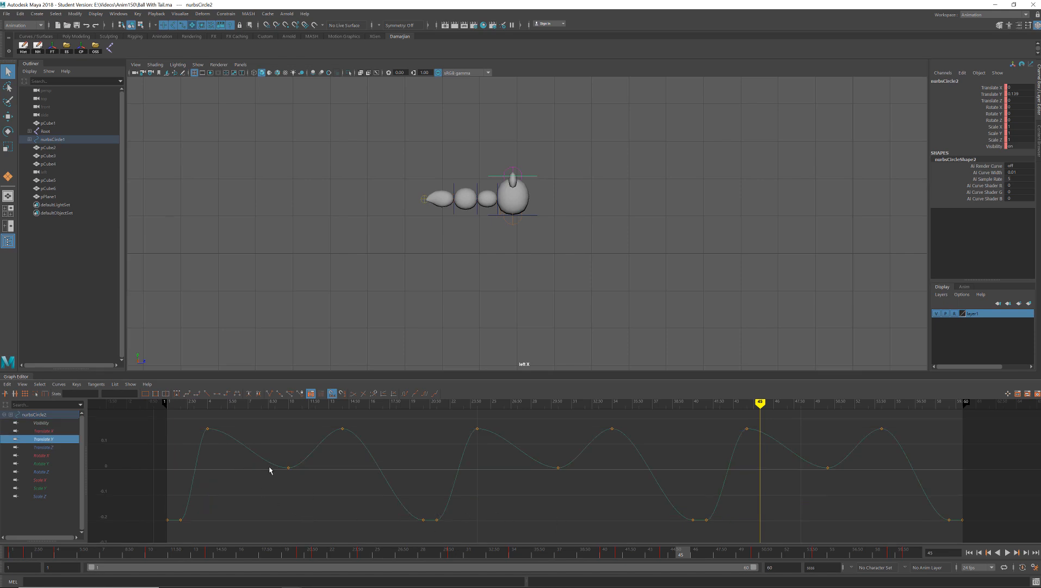
pyautogui.moveTo(19, 552)
pyautogui.mouseDown()
pyautogui.moveTo(62, 555)
pyautogui.moveTo(13, 554)
pyautogui.moveTo(41, 559)
pyautogui.moveTo(18, 562)
pyautogui.moveTo(62, 563)
pyautogui.mouseUp()
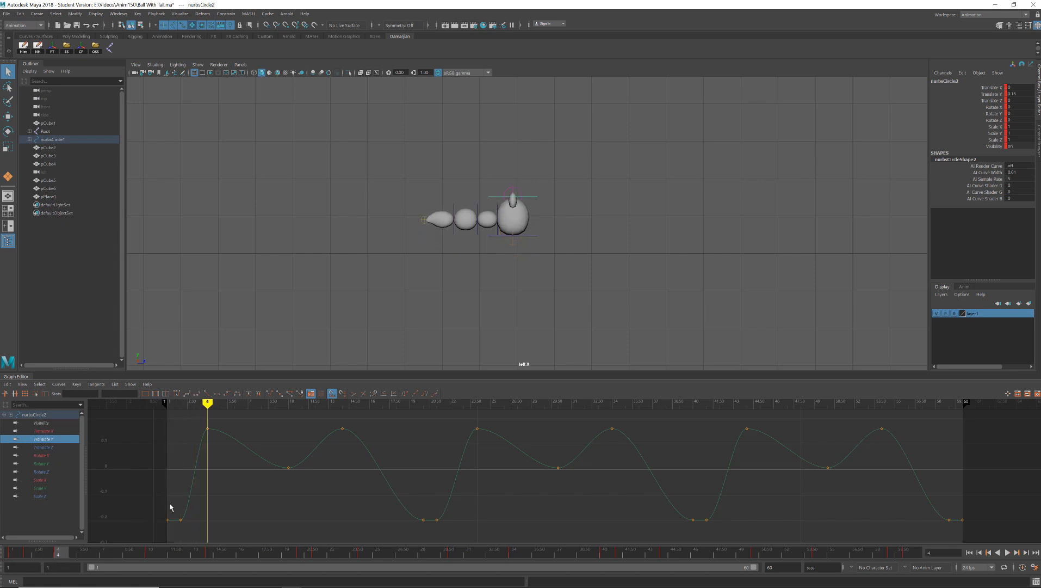
pyautogui.moveTo(170, 505); pyautogui.dragTo(196, 528)
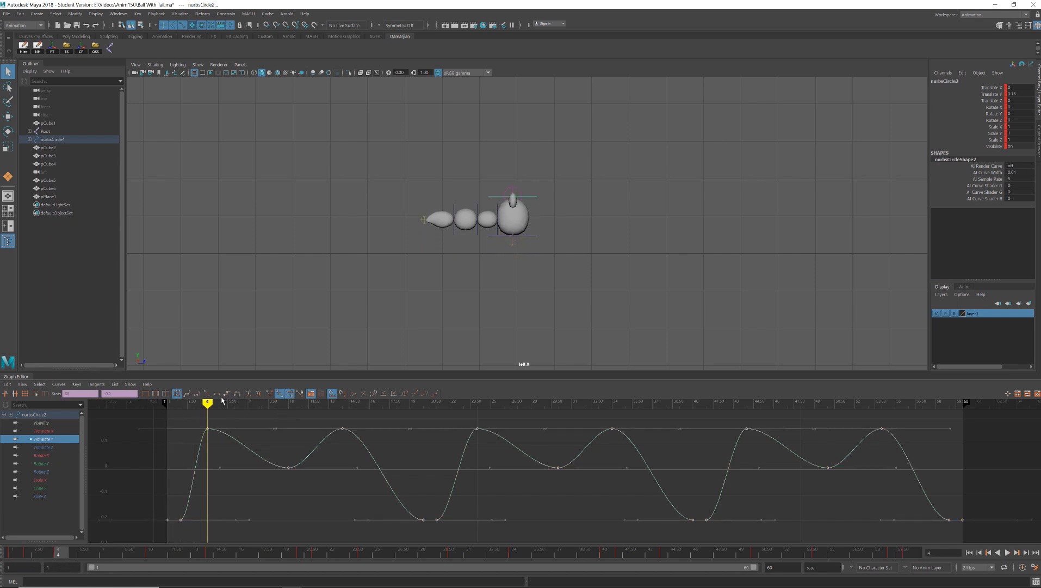
pyautogui.click(270, 394)
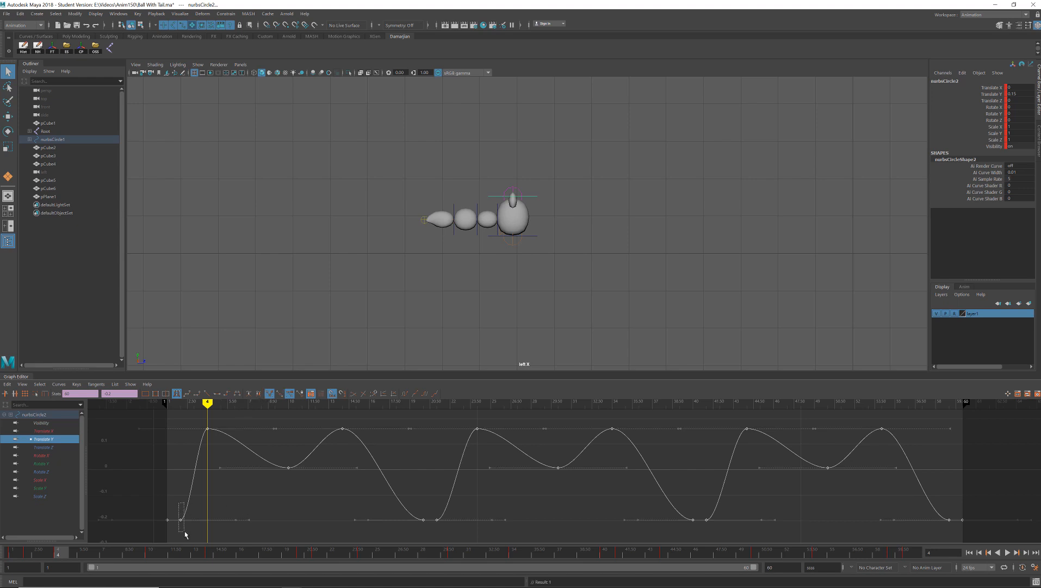